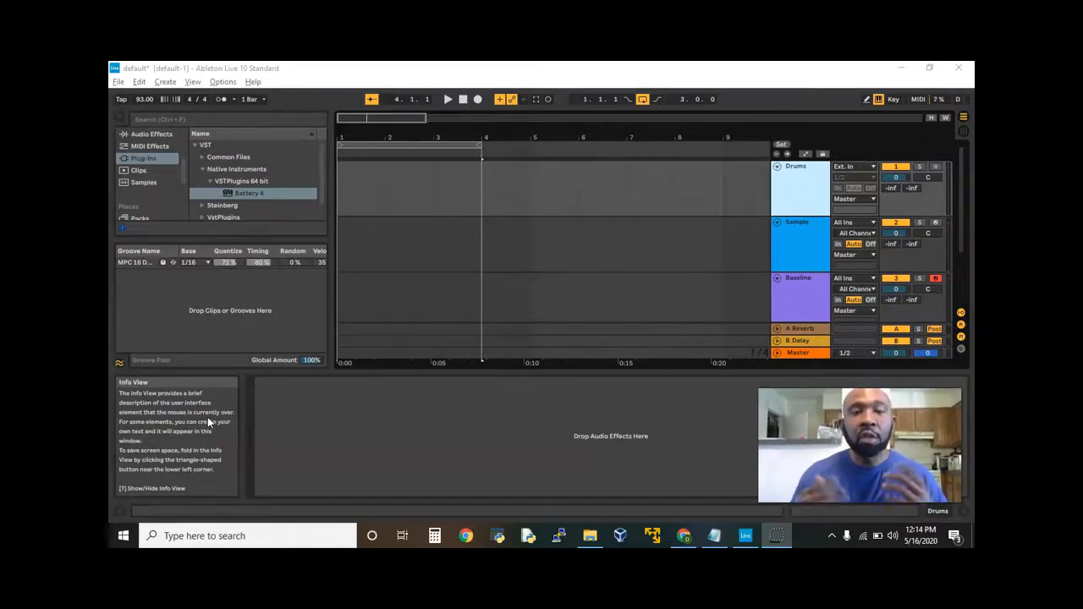
Step: Open the DRUM LOOPS 2 folder inside BOONBAP LOOPS 2 from the Music place in the browser
{"action": "left_click", "coordinate": [318, 82]}
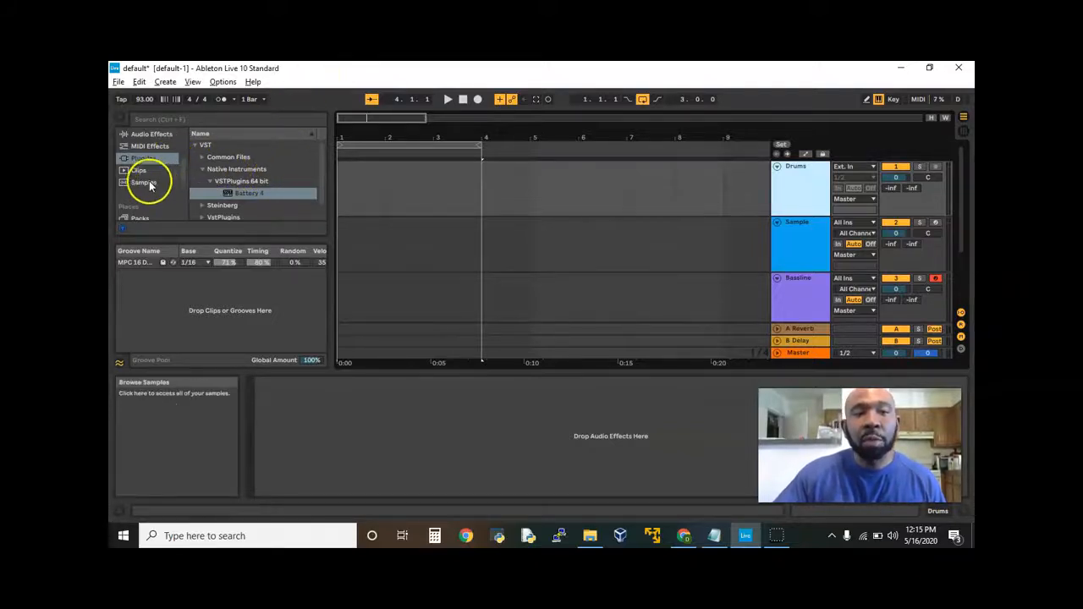
{"action": "scroll", "coordinate": [147, 183], "scroll_direction": "up", "scroll_amount": 1}
{"action": "scroll", "coordinate": [148, 183], "scroll_direction": "up", "scroll_amount": 3}
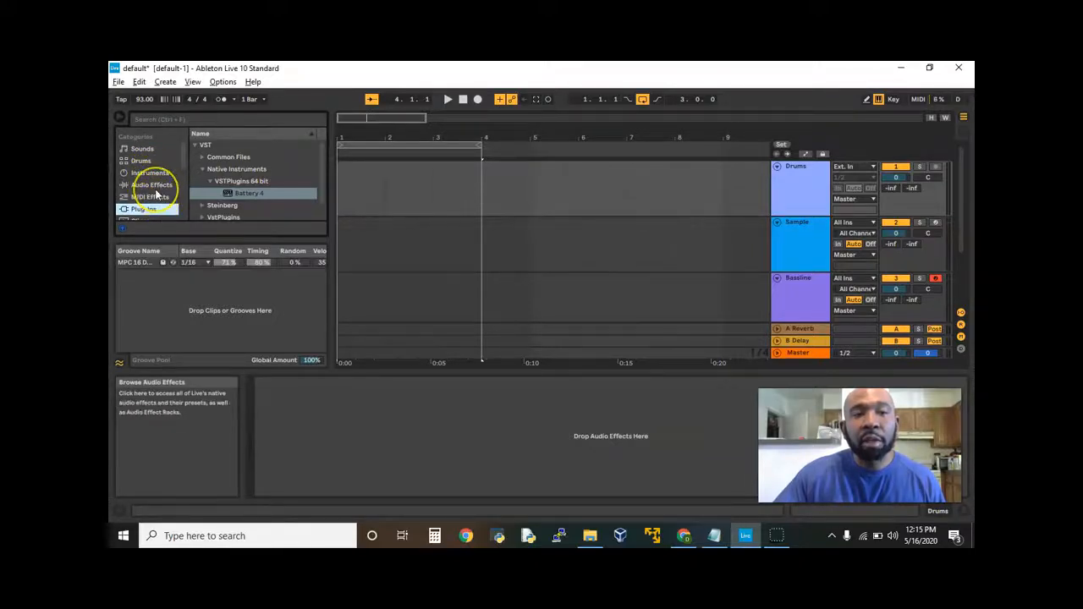
{"action": "scroll", "coordinate": [152, 188], "scroll_direction": "down", "scroll_amount": 4}
{"action": "scroll", "coordinate": [154, 188], "scroll_direction": "down", "scroll_amount": 3}
{"action": "left_click", "coordinate": [139, 179]}
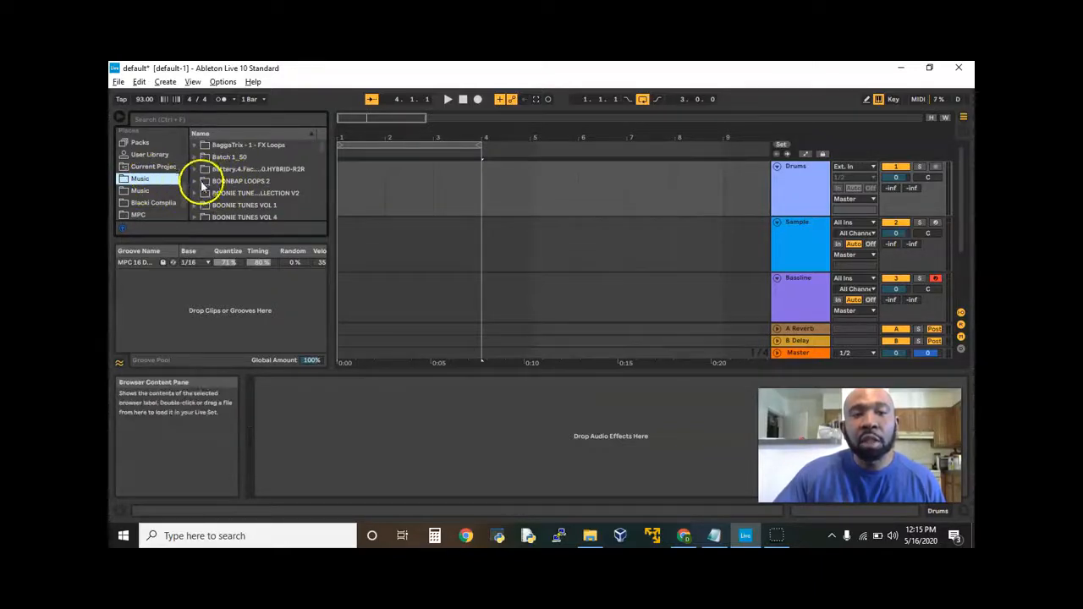
{"action": "left_click", "coordinate": [206, 180]}
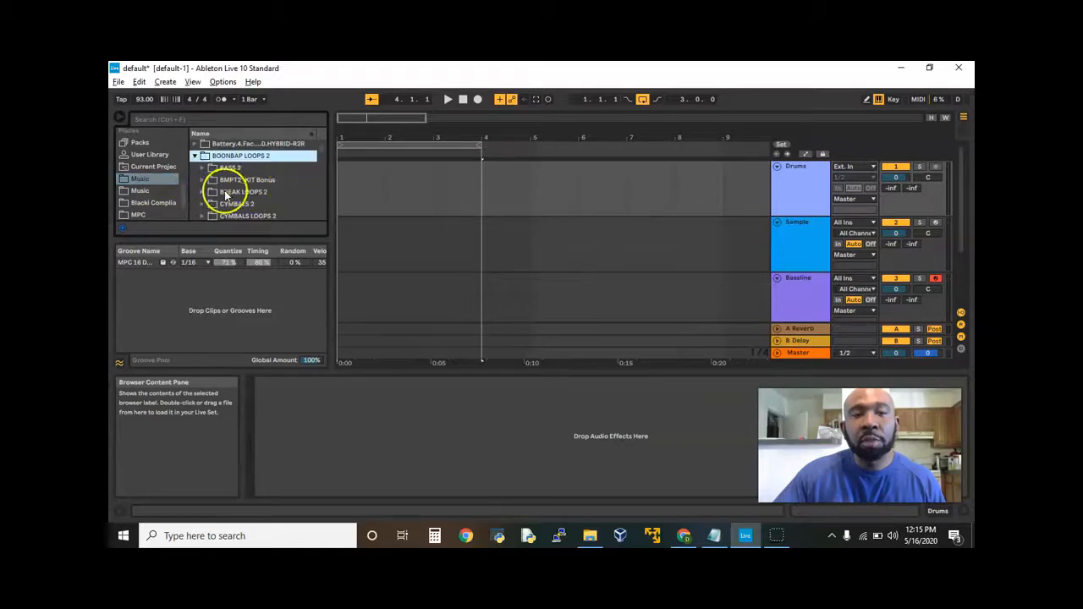
{"action": "scroll", "coordinate": [222, 208], "scroll_direction": "down", "scroll_amount": 3}
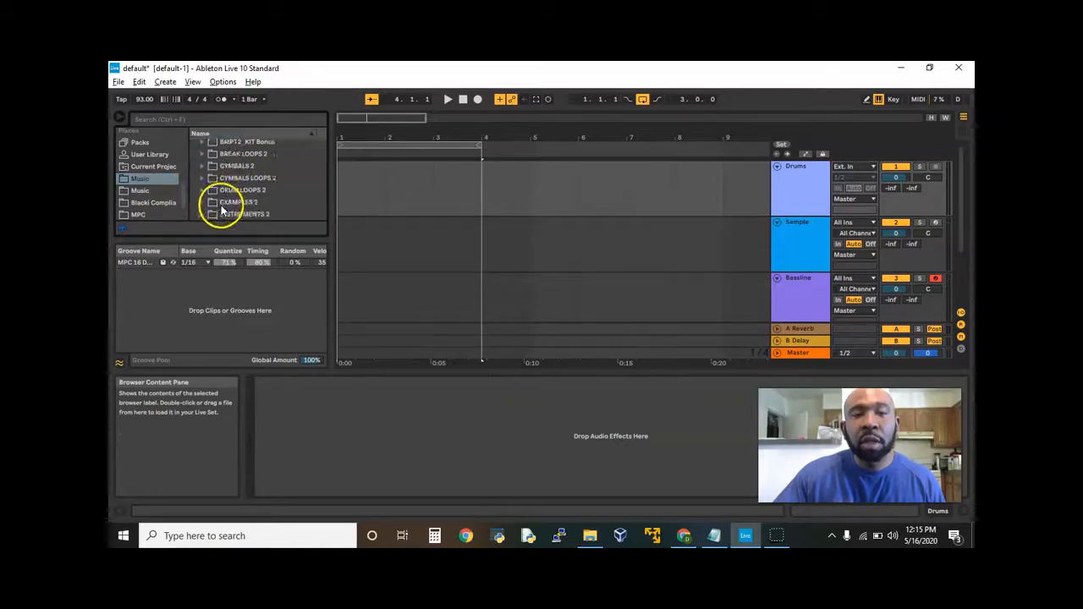
{"action": "left_click", "coordinate": [201, 190]}
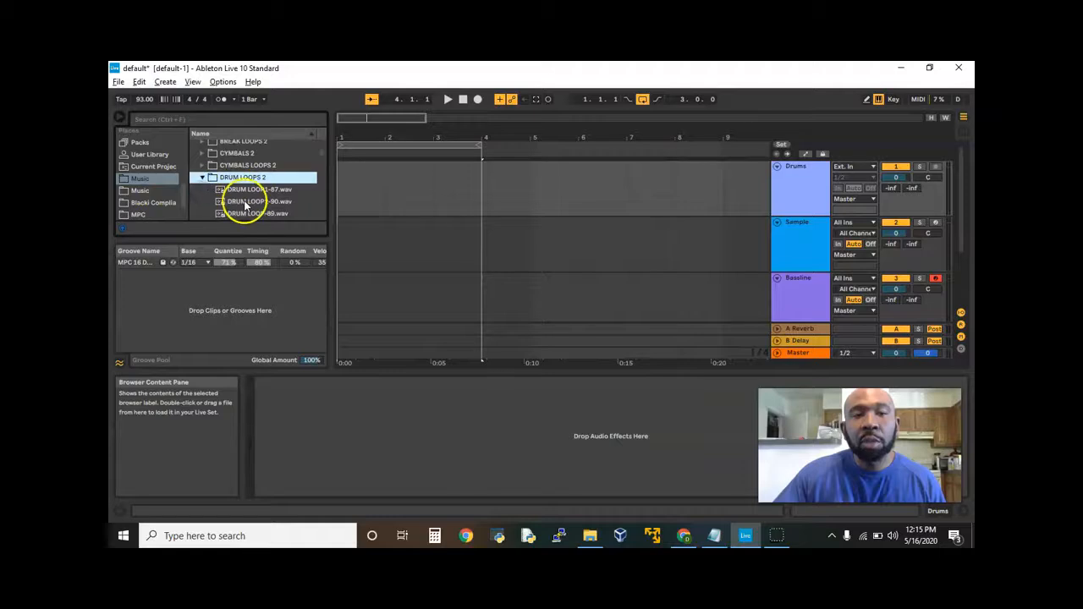
Step: Place DRUM LOOP1-87.wav at bar 1 of the Drums track and shorten the clip to three bars
{"action": "left_click", "coordinate": [246, 190]}
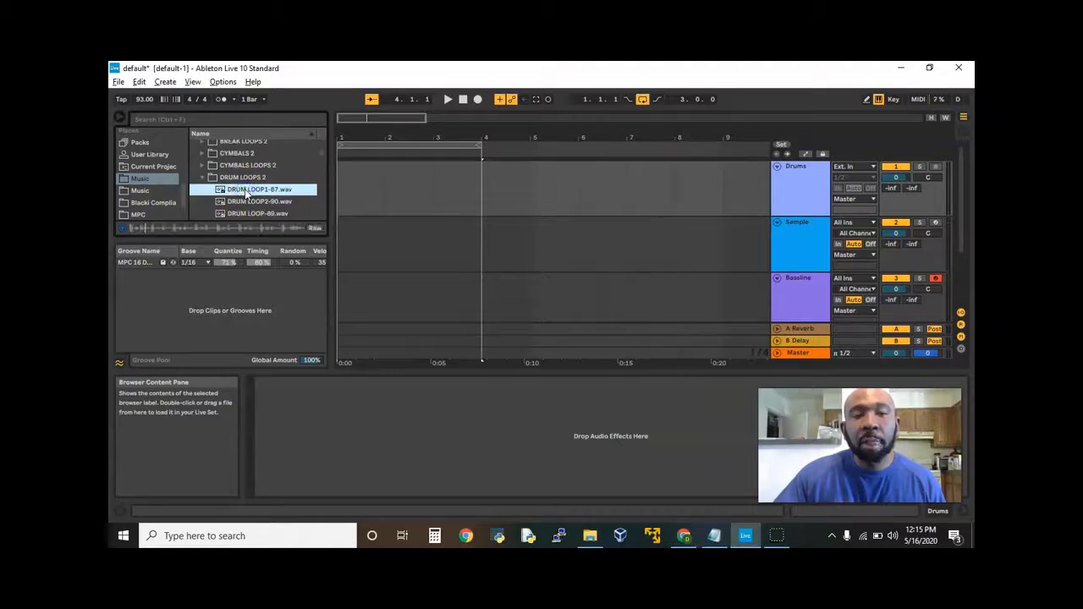
{"action": "left_click_drag", "start_coordinate": [246, 190], "coordinate": [346, 165]}
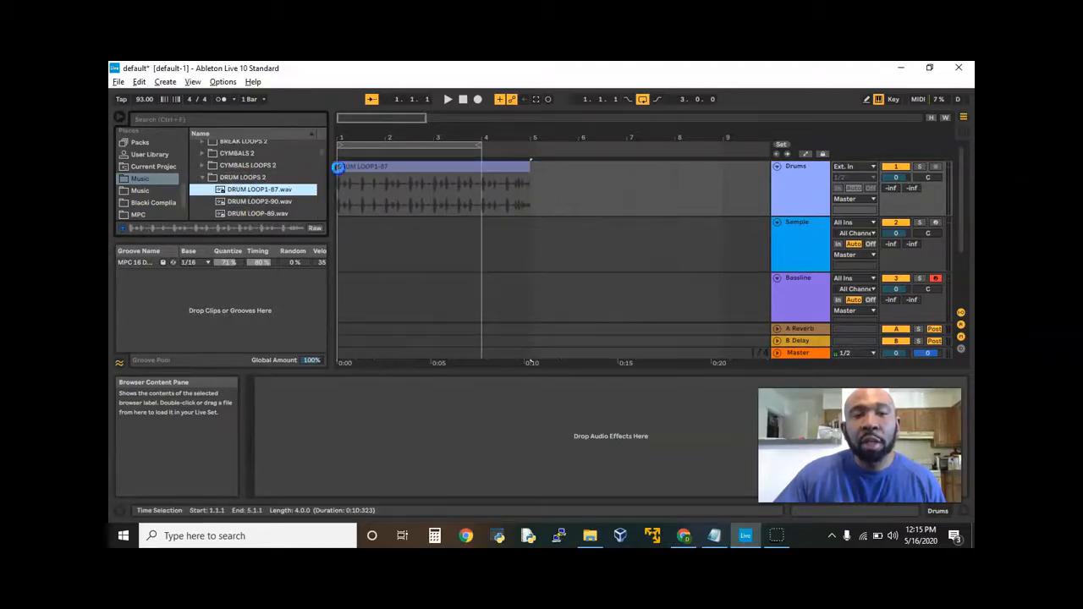
{"action": "left_click_drag", "start_coordinate": [518, 170], "coordinate": [519, 170]}
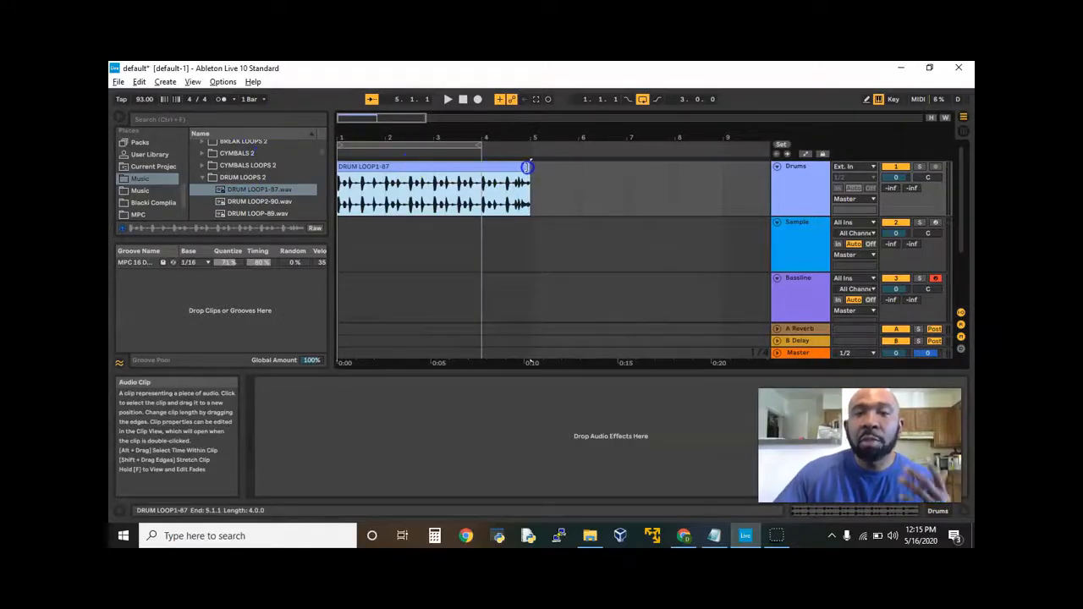
{"action": "left_click_drag", "start_coordinate": [525, 166], "coordinate": [482, 166]}
{"action": "left_click", "coordinate": [429, 177]}
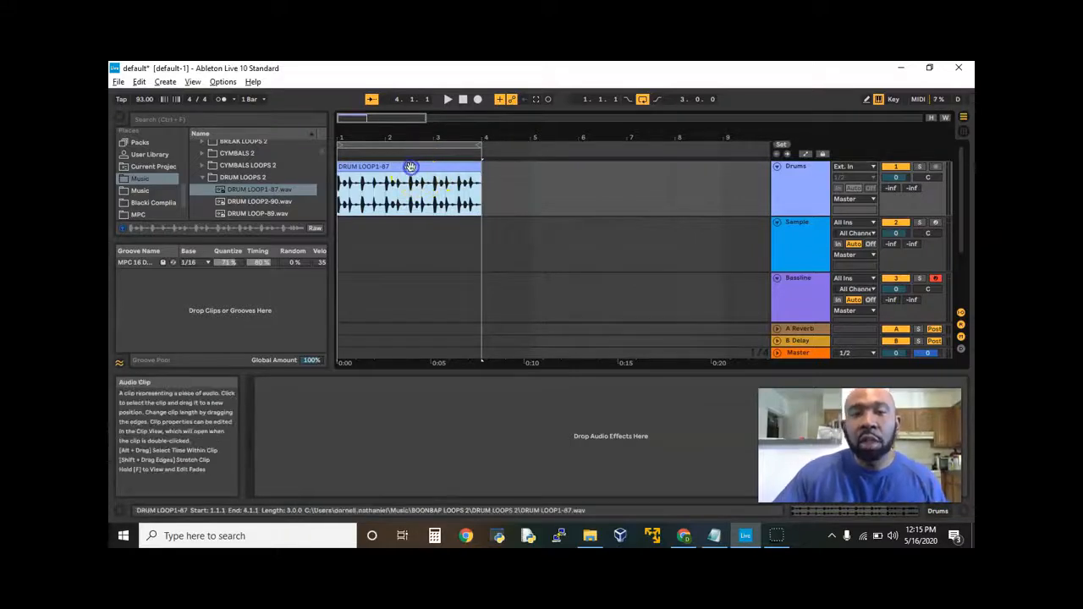
{"action": "left_click", "coordinate": [410, 167]}
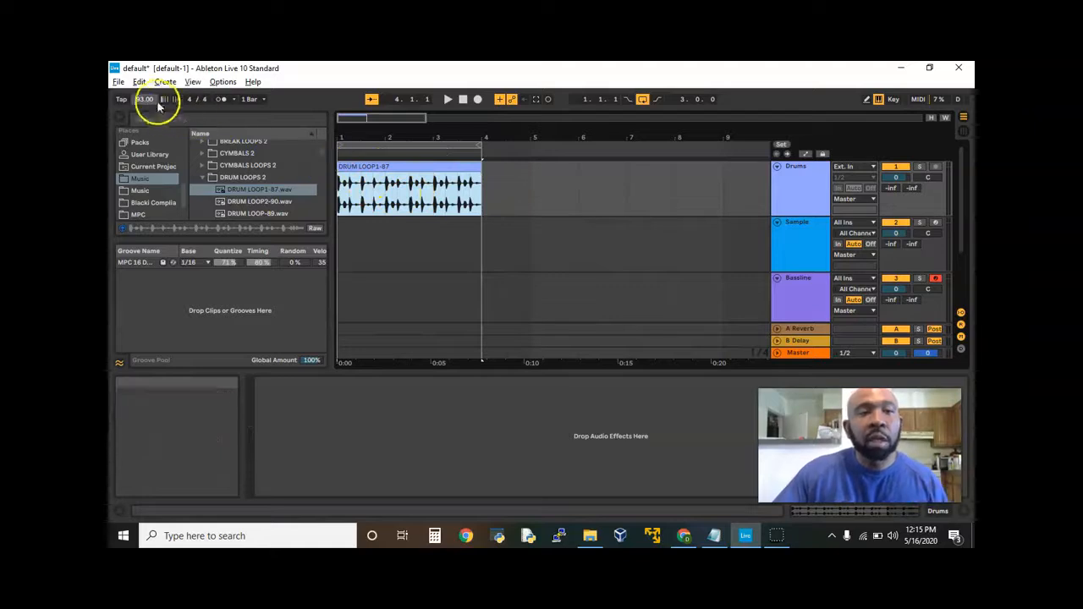
Step: Open the drum loop clip's sample settings and play the loop at the project tempo
{"action": "double_click", "coordinate": [365, 166]}
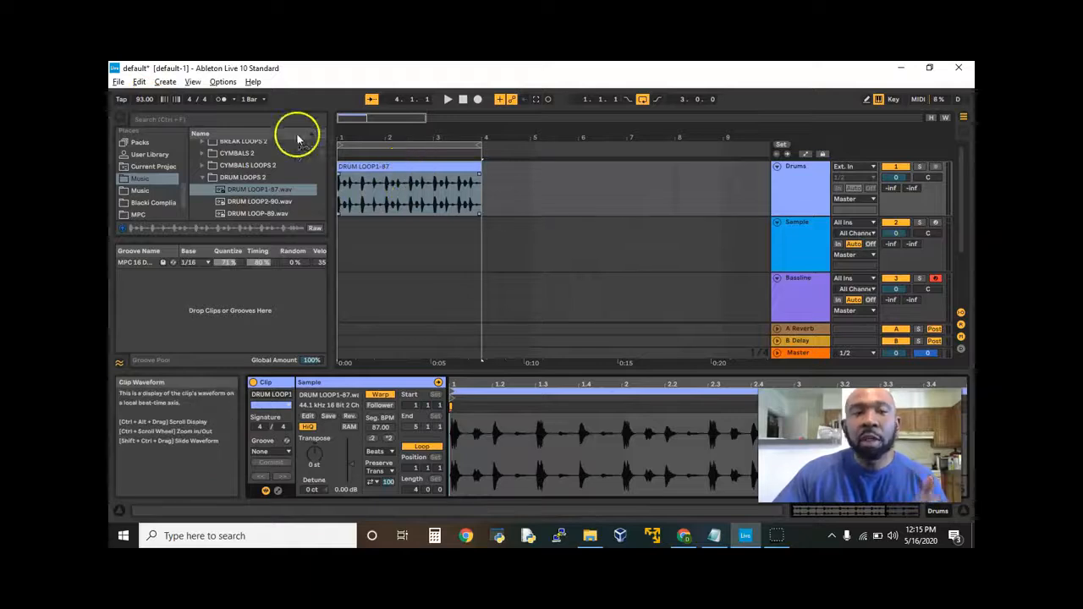
{"action": "left_click", "coordinate": [447, 100]}
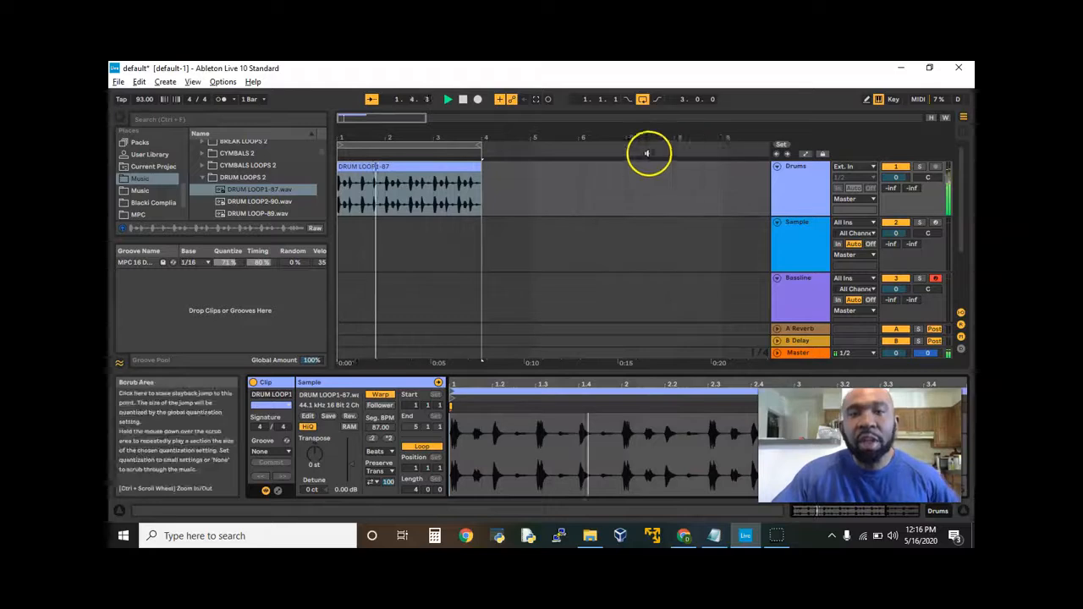
{"action": "left_click", "coordinate": [463, 99]}
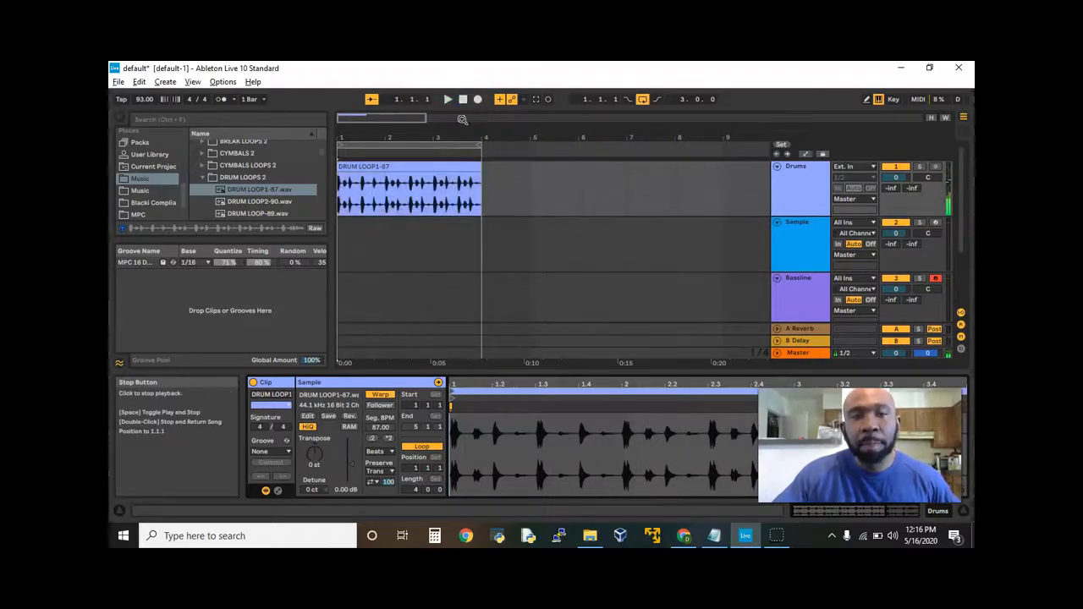
{"action": "left_click", "coordinate": [378, 168]}
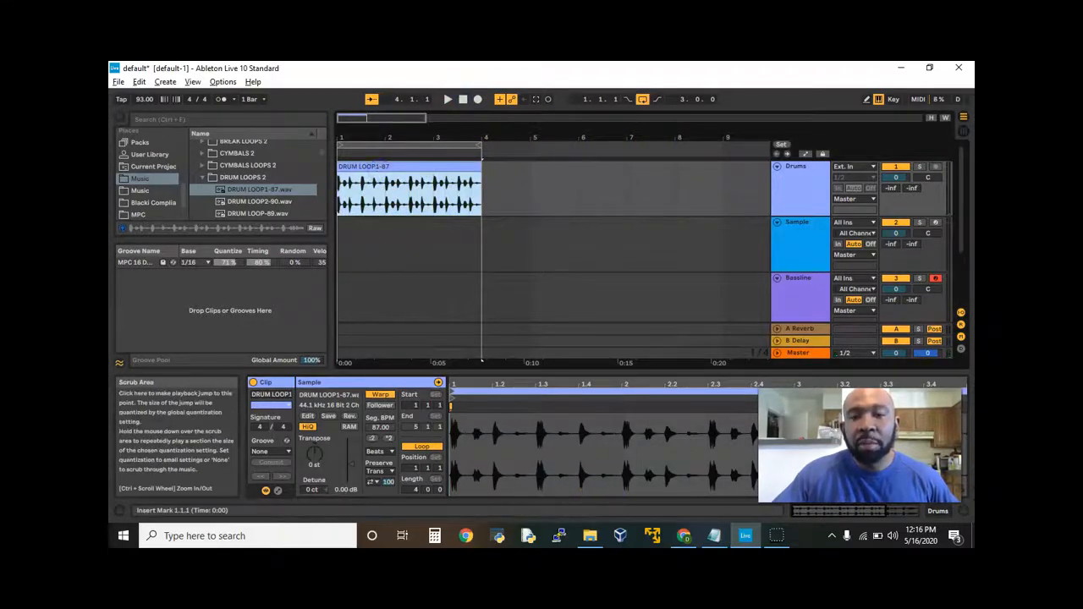
Step: Transpose the drum loop clip to -2 st, audition it, and raise the transposition to 3 st during playback
{"action": "left_click_drag", "start_coordinate": [859, 445], "coordinate": [838, 262]}
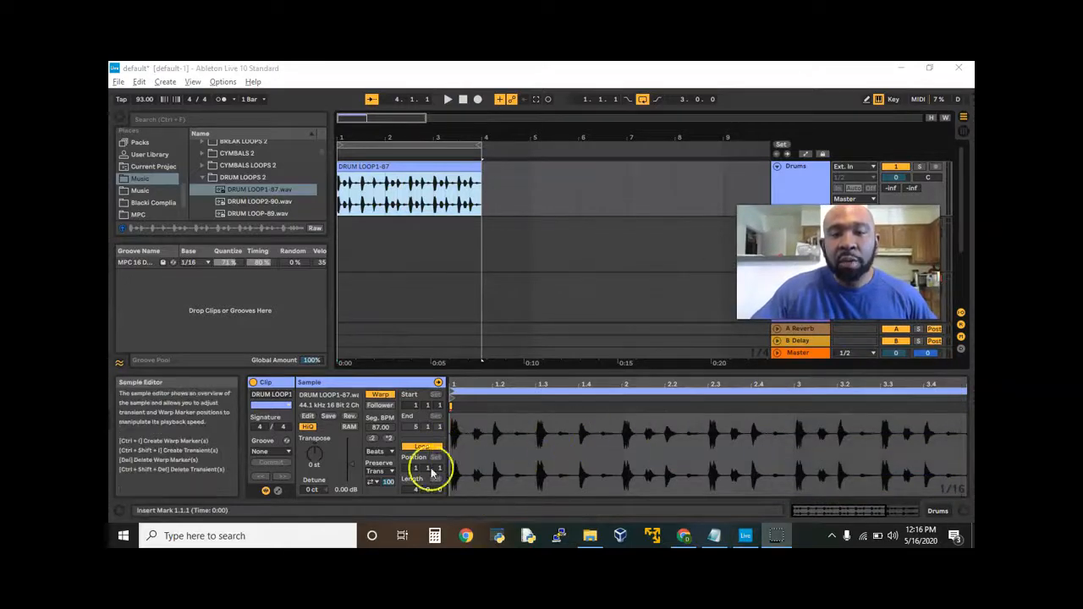
{"action": "left_click", "coordinate": [314, 455]}
{"action": "left_click_drag", "start_coordinate": [314, 454], "coordinate": [314, 463]}
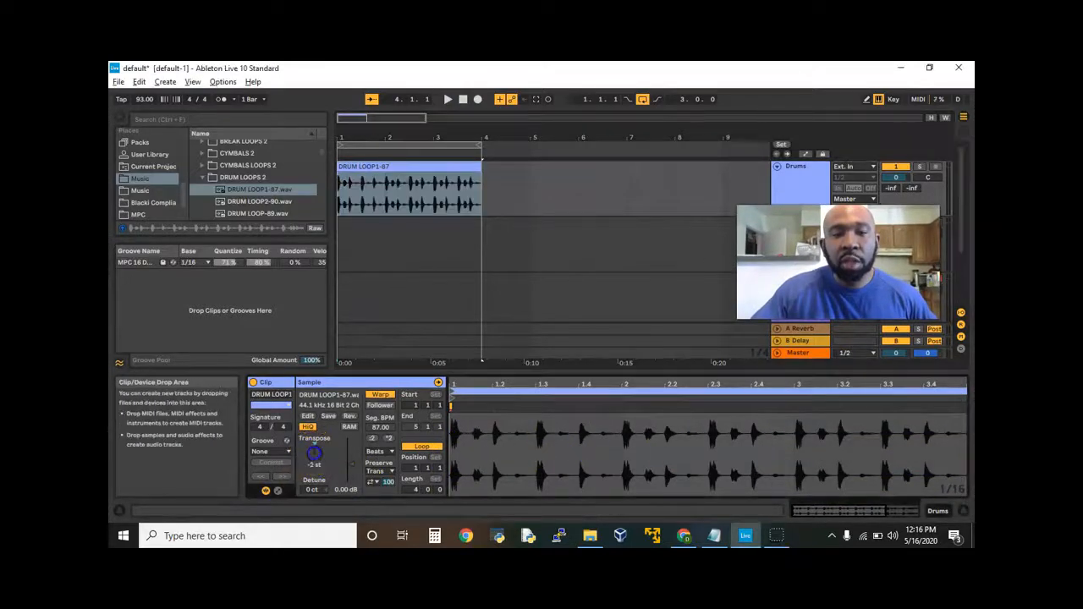
{"action": "left_click", "coordinate": [449, 99]}
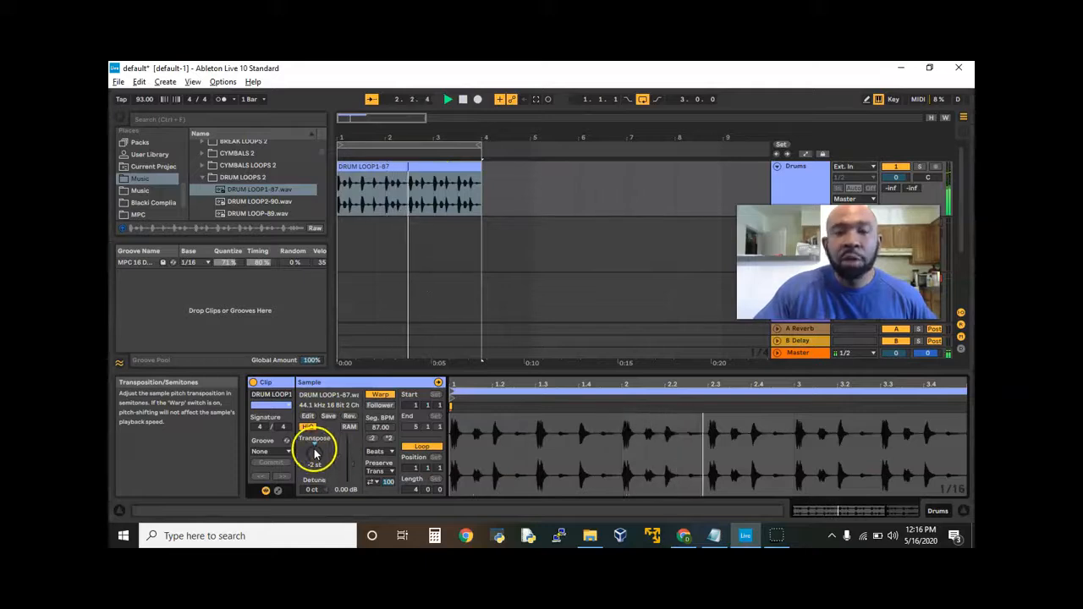
{"action": "left_click_drag", "start_coordinate": [317, 456], "coordinate": [317, 447]}
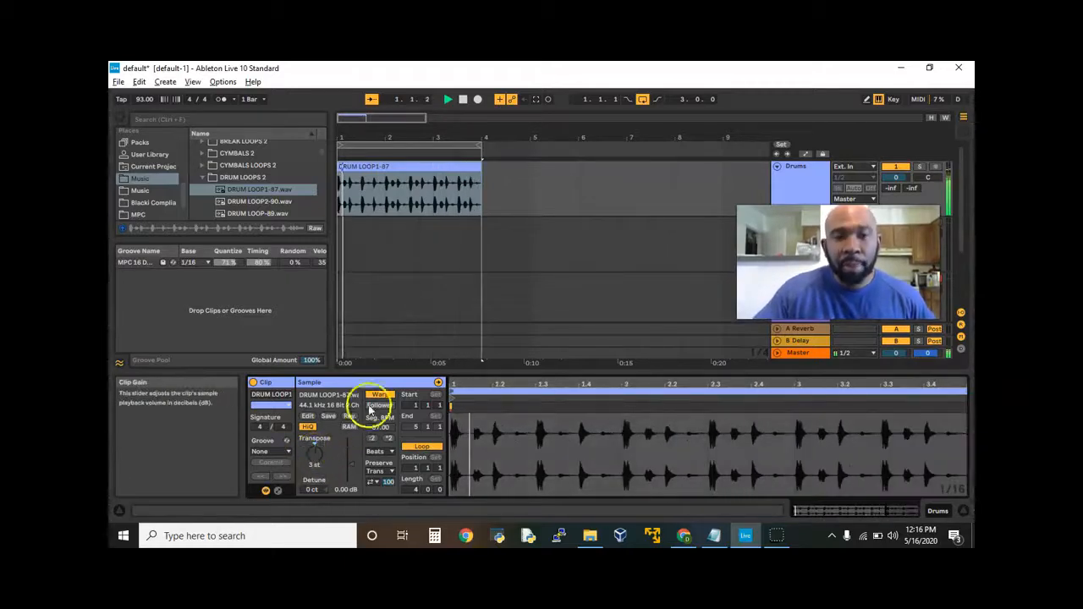
{"action": "left_click", "coordinate": [461, 100]}
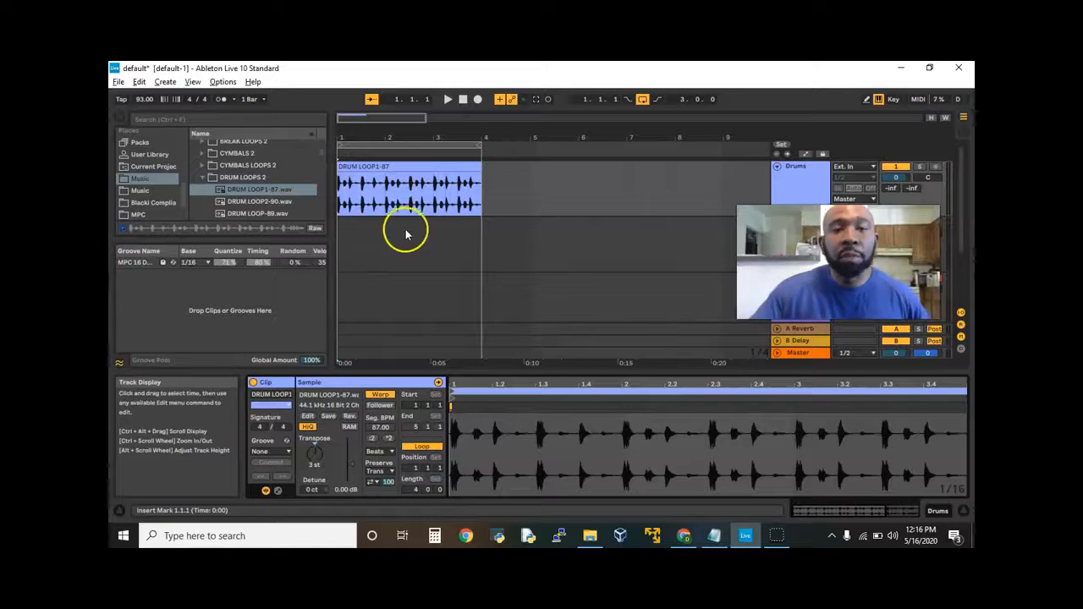
Step: Delete the drum loop clip from the Drums track and the MPC groove from the groove pool
{"action": "left_click", "coordinate": [385, 166]}
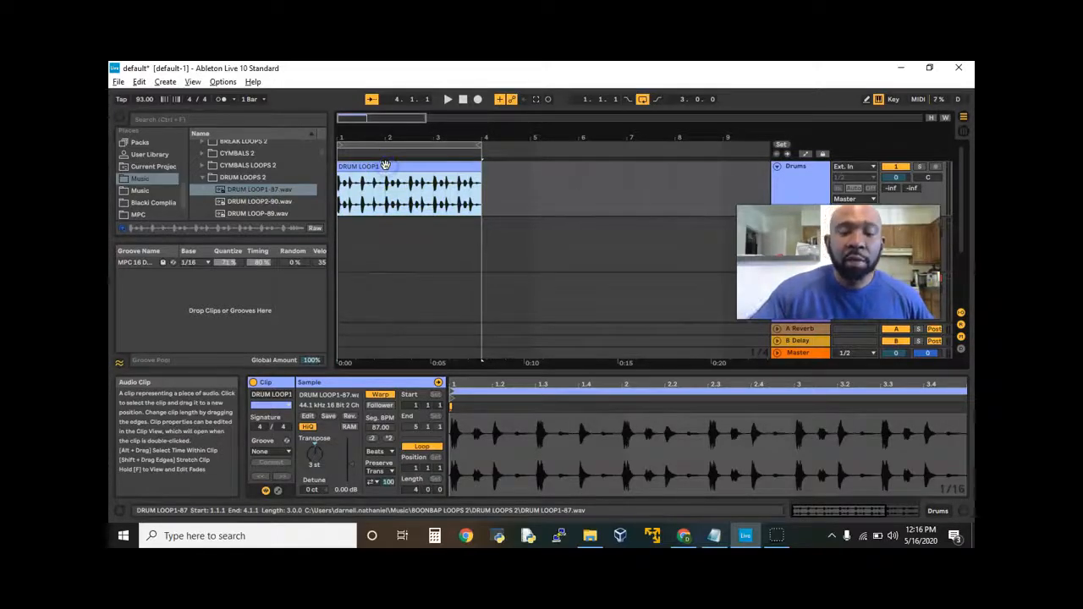
{"action": "key", "text": "Delete"}
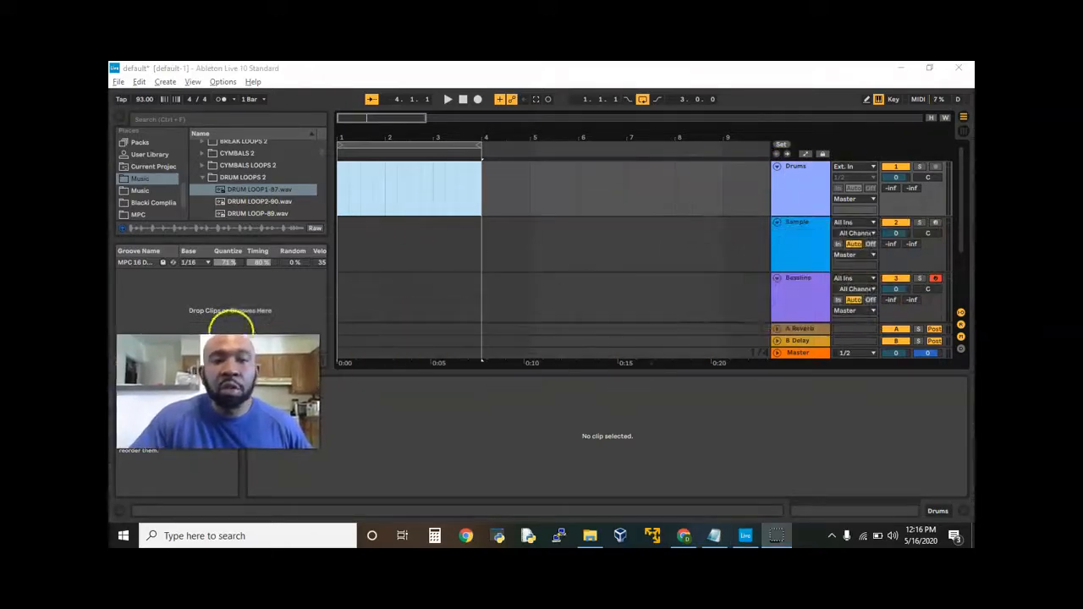
{"action": "right_click", "coordinate": [134, 263]}
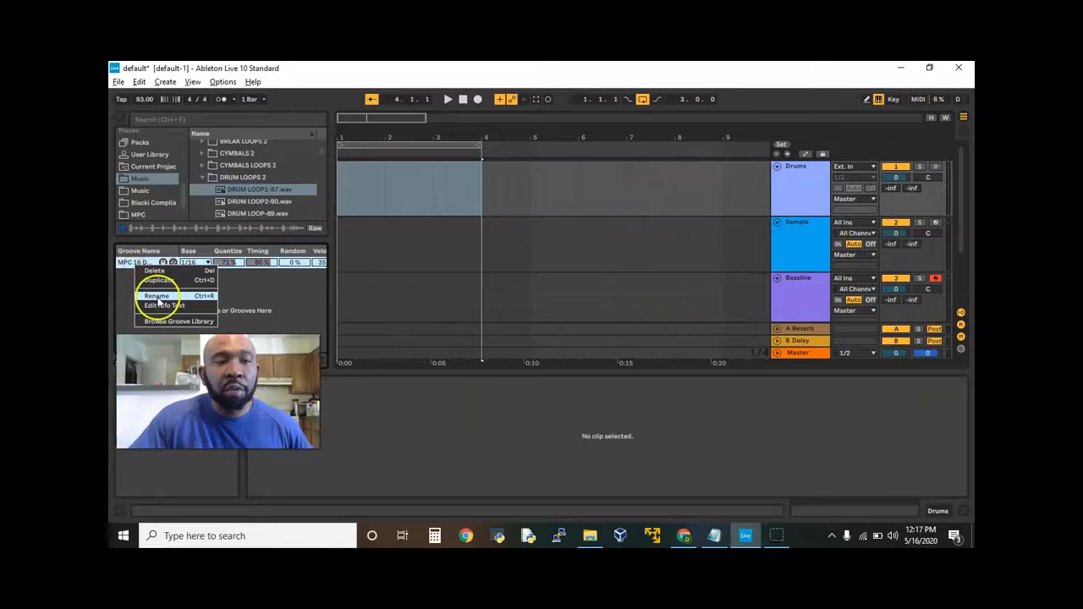
{"action": "left_click", "coordinate": [149, 270]}
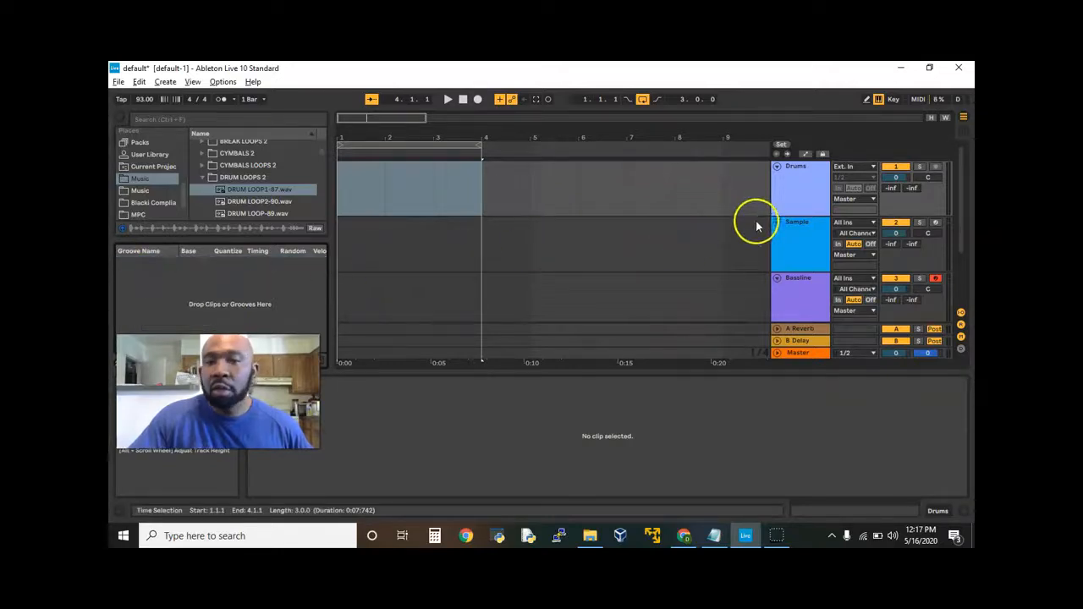
Step: Load the Battery 4 plug-in from the Native Instruments VST folder onto the Bassline track and open its window
{"action": "right_click", "coordinate": [790, 180]}
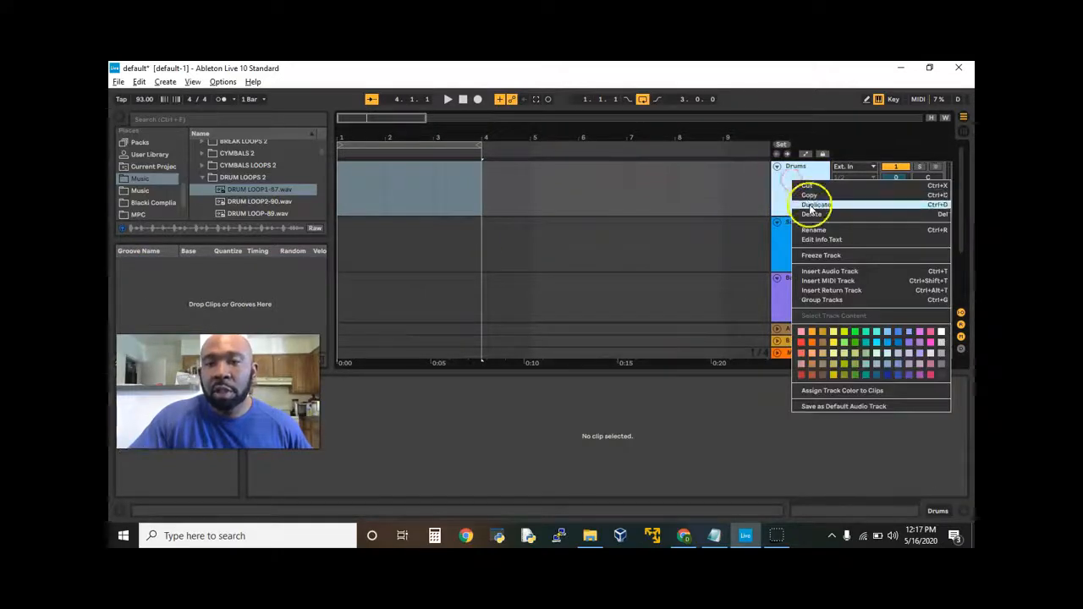
{"action": "left_click", "coordinate": [777, 229]}
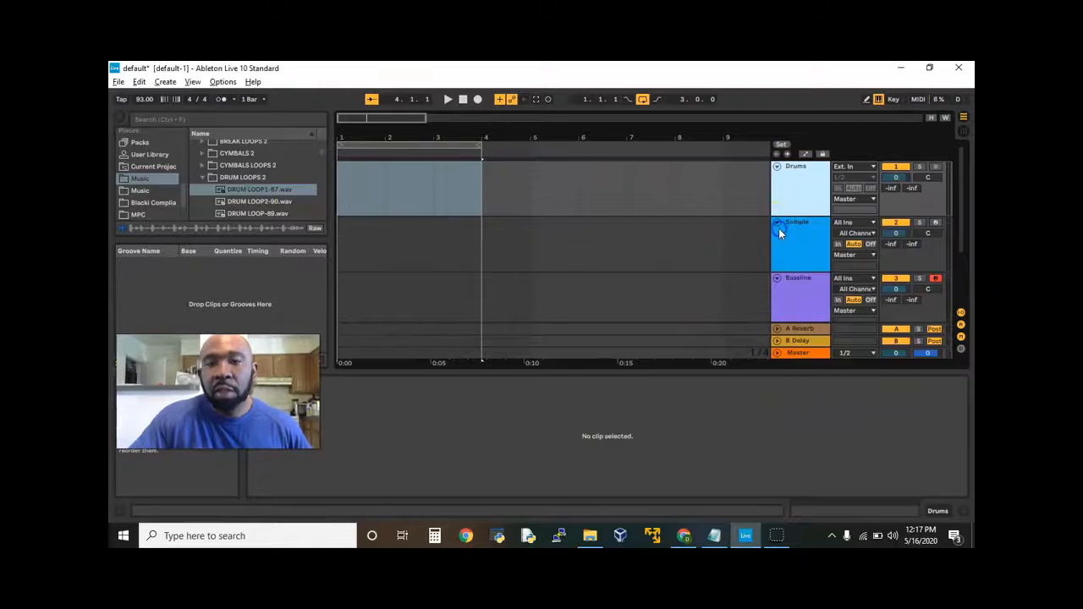
{"action": "left_click", "coordinate": [805, 292]}
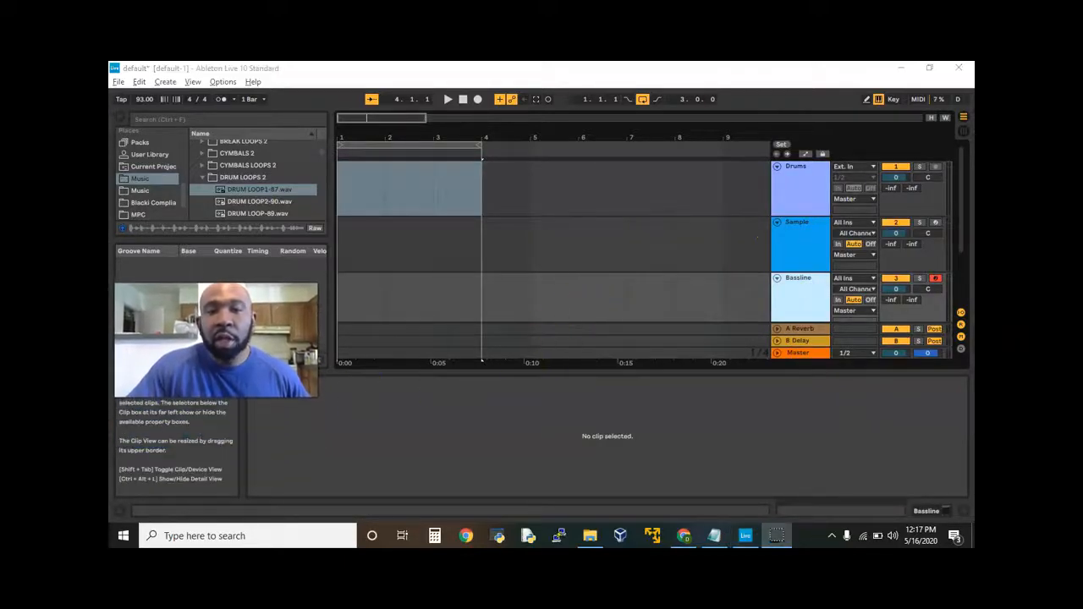
{"action": "left_click", "coordinate": [152, 177]}
{"action": "scroll", "coordinate": [150, 180], "scroll_direction": "down", "scroll_amount": 1}
{"action": "scroll", "coordinate": [148, 185], "scroll_direction": "up", "scroll_amount": 3}
{"action": "scroll", "coordinate": [145, 186], "scroll_direction": "up", "scroll_amount": 3}
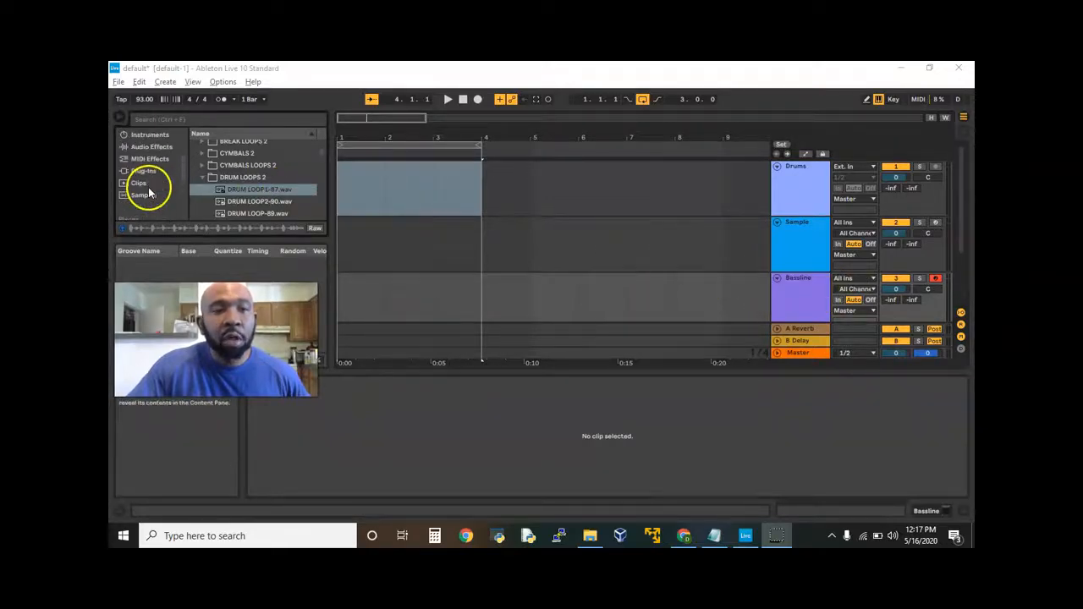
{"action": "left_click", "coordinate": [142, 196]}
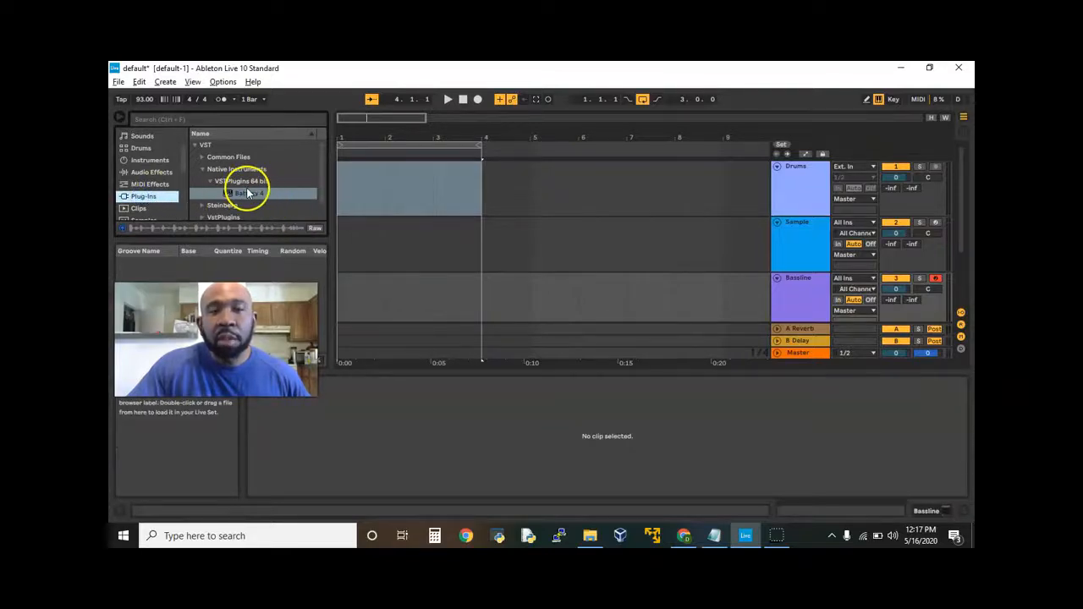
{"action": "left_click", "coordinate": [809, 302]}
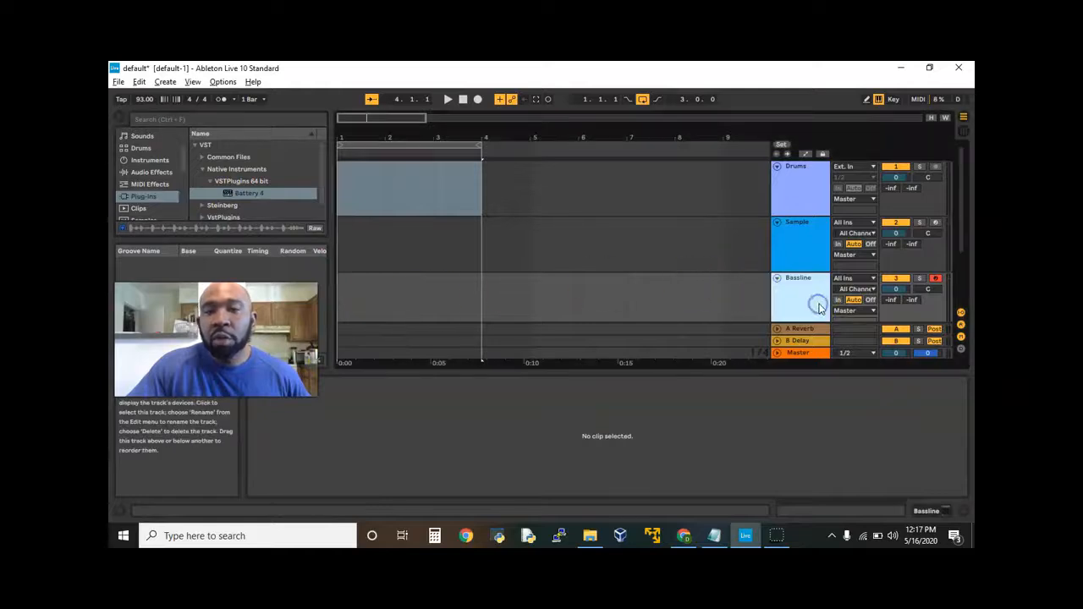
{"action": "double_click", "coordinate": [792, 293]}
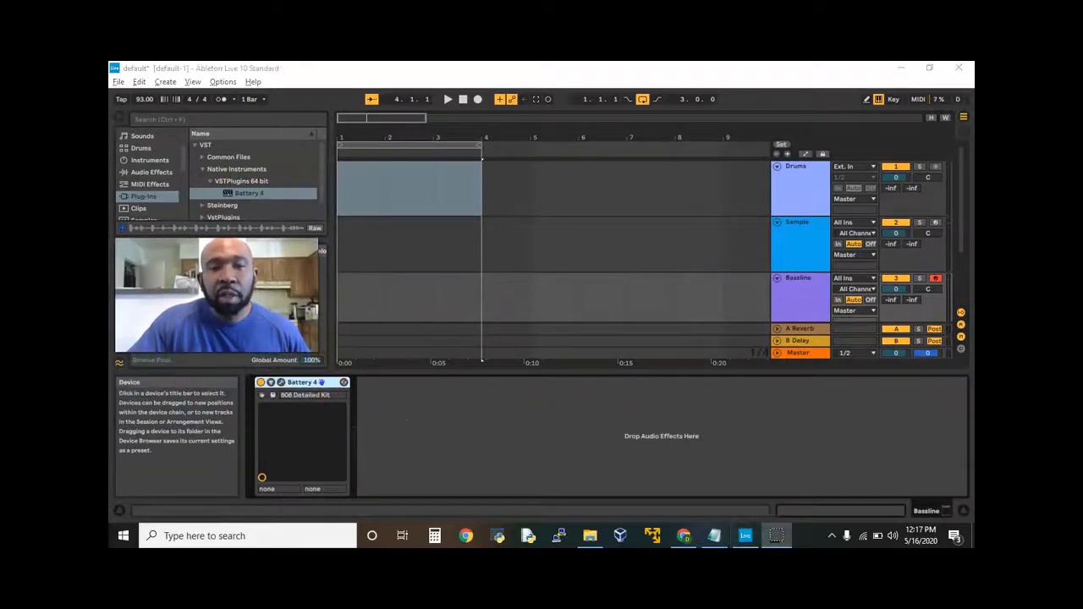
{"action": "left_click", "coordinate": [281, 382]}
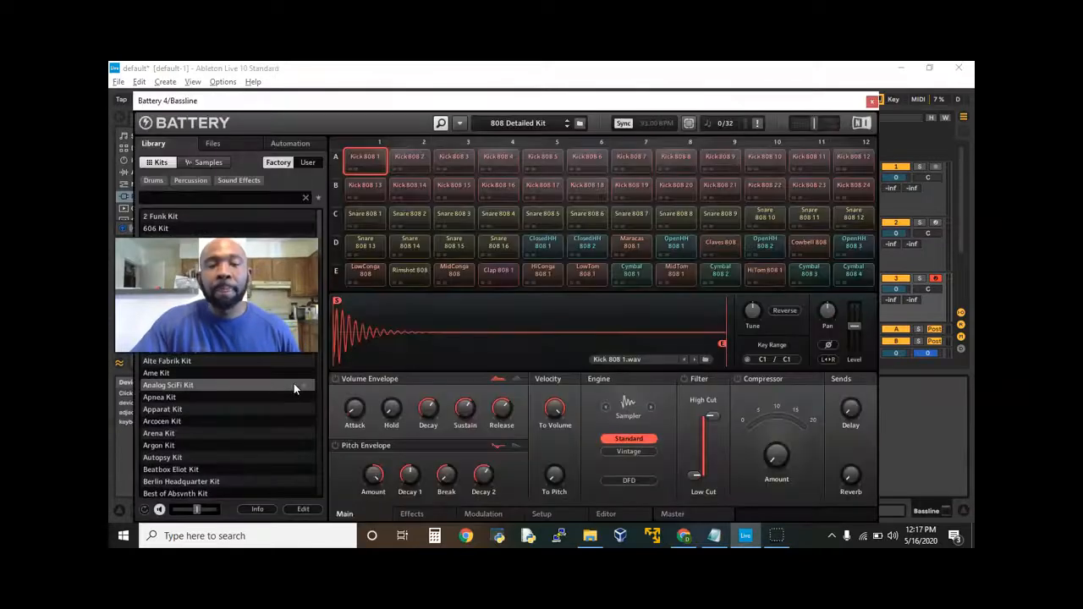
Step: Browse the factory kits in Battery's library and return to the 808 Detailed Kit
{"action": "left_click", "coordinate": [237, 309]}
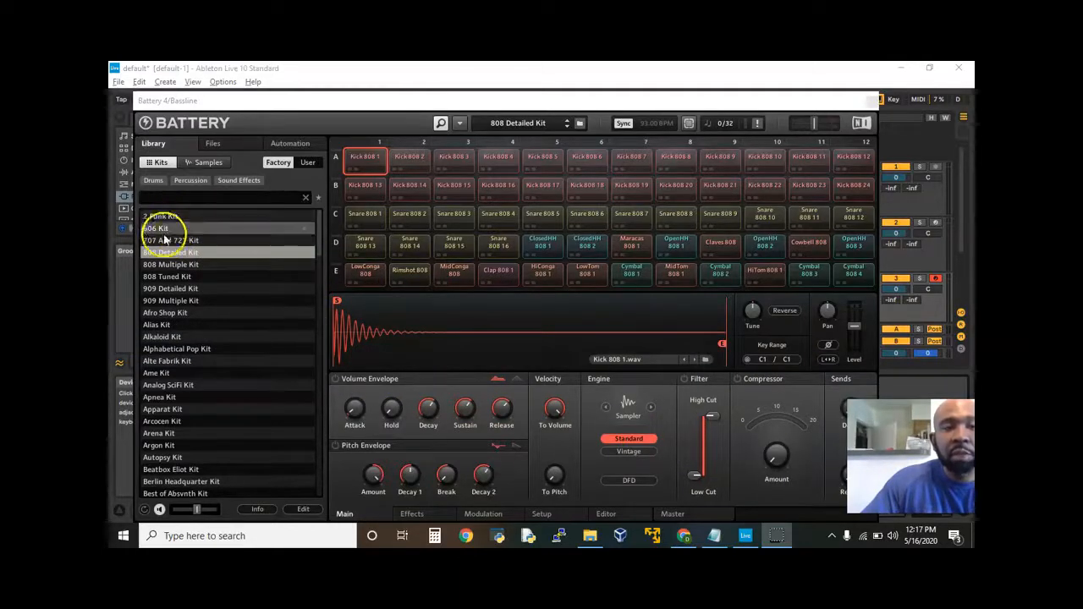
{"action": "scroll", "coordinate": [173, 287], "scroll_direction": "down", "scroll_amount": 3}
{"action": "scroll", "coordinate": [182, 330], "scroll_direction": "down", "scroll_amount": 8}
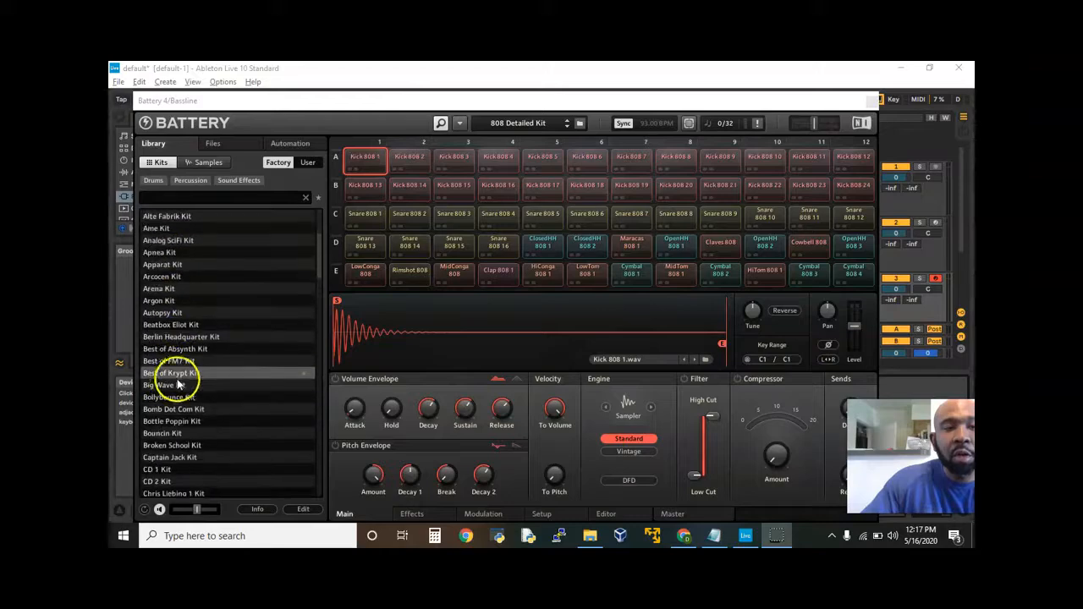
{"action": "scroll", "coordinate": [196, 364], "scroll_direction": "down", "scroll_amount": 6}
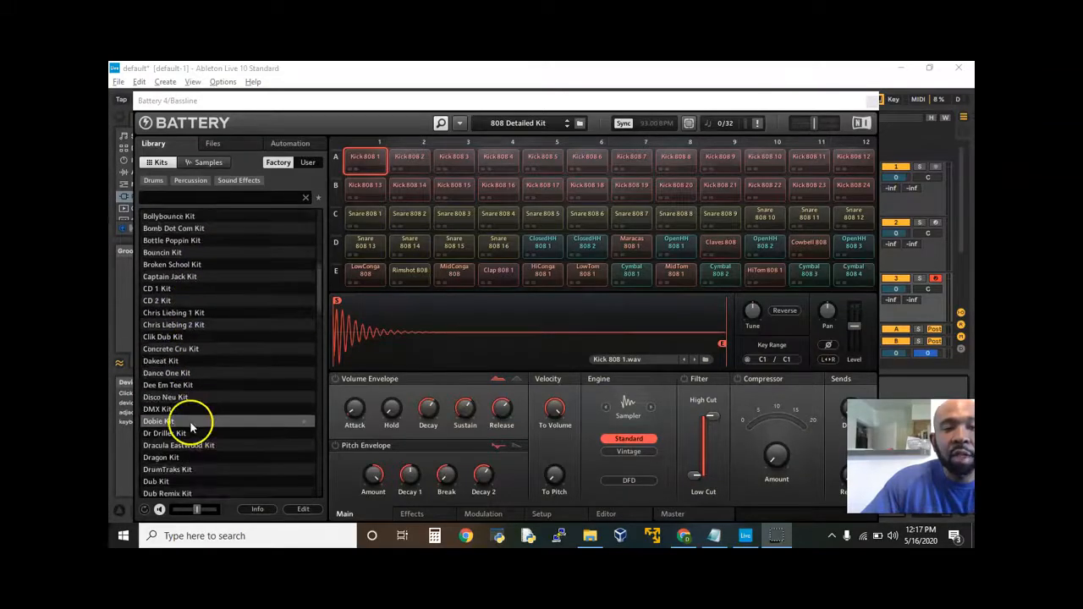
{"action": "scroll", "coordinate": [178, 468], "scroll_direction": "down", "scroll_amount": 1}
{"action": "scroll", "coordinate": [176, 466], "scroll_direction": "up", "scroll_amount": 3}
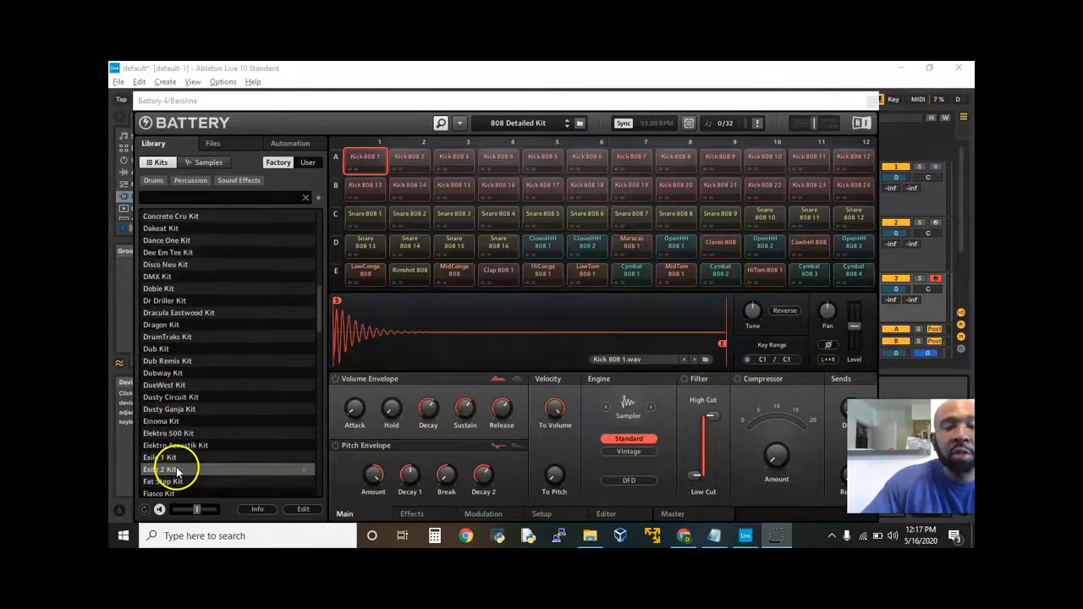
{"action": "scroll", "coordinate": [177, 464], "scroll_direction": "up", "scroll_amount": 12}
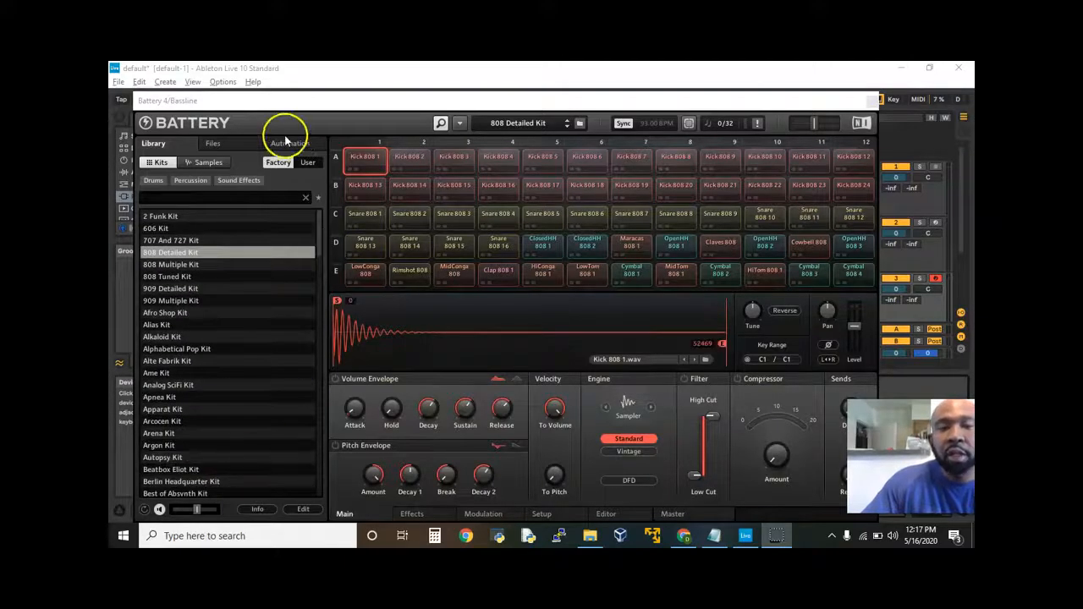
Step: Select the Kick 808 1 cell, audition the 808 Detailed Kit's sounds, and close the Battery window
{"action": "left_click", "coordinate": [368, 163]}
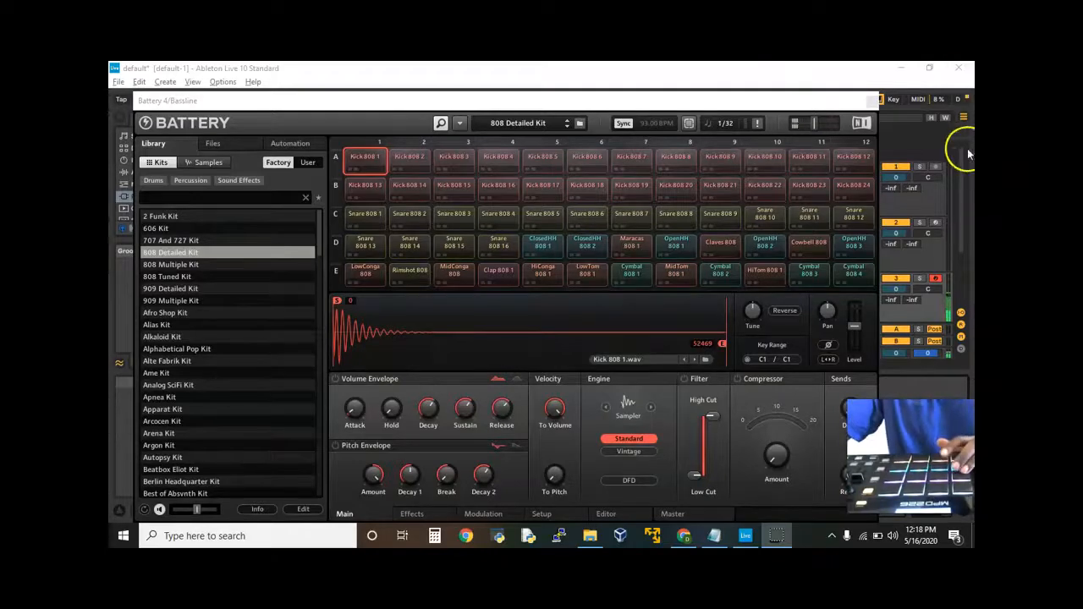
{"action": "left_click", "coordinate": [862, 102]}
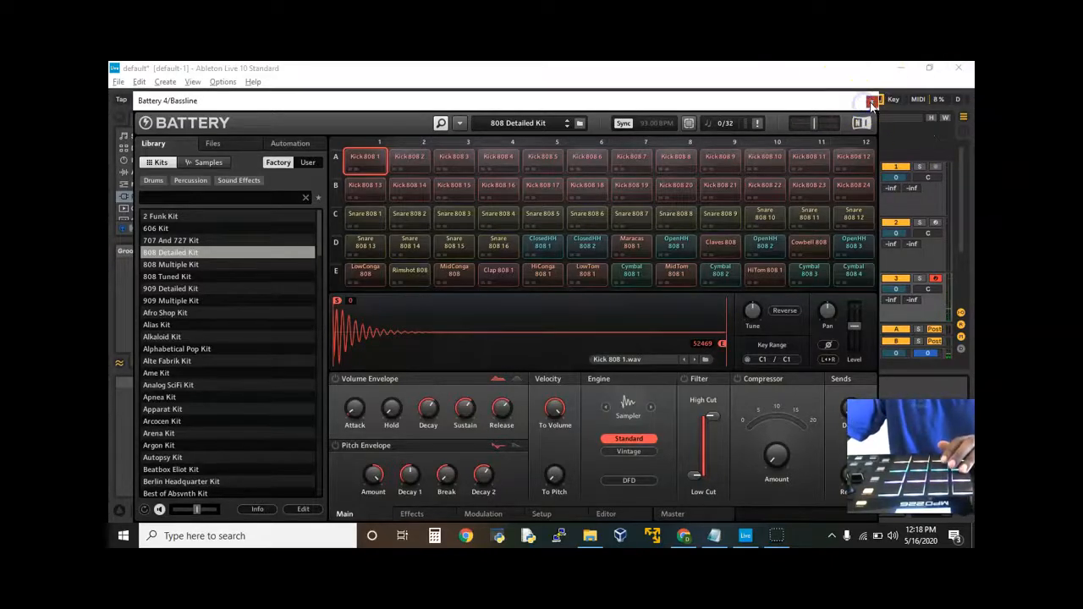
{"action": "left_click", "coordinate": [871, 103]}
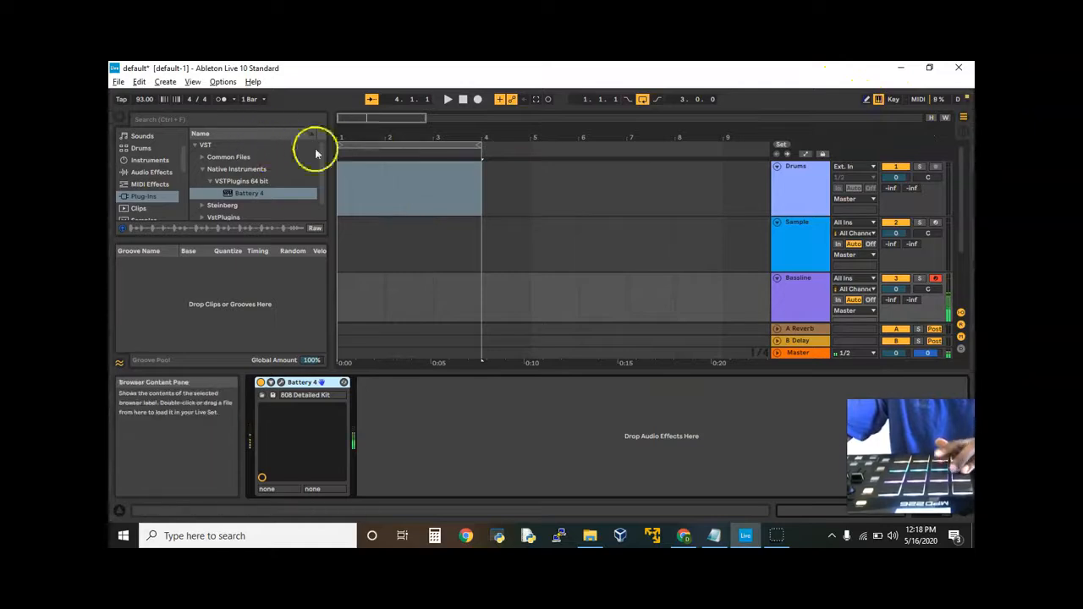
Step: Record a repeating closed hi-hat pattern across the three-bar loop on the Bassline track, and turn off recording and the metronome
{"action": "left_click", "coordinate": [463, 99]}
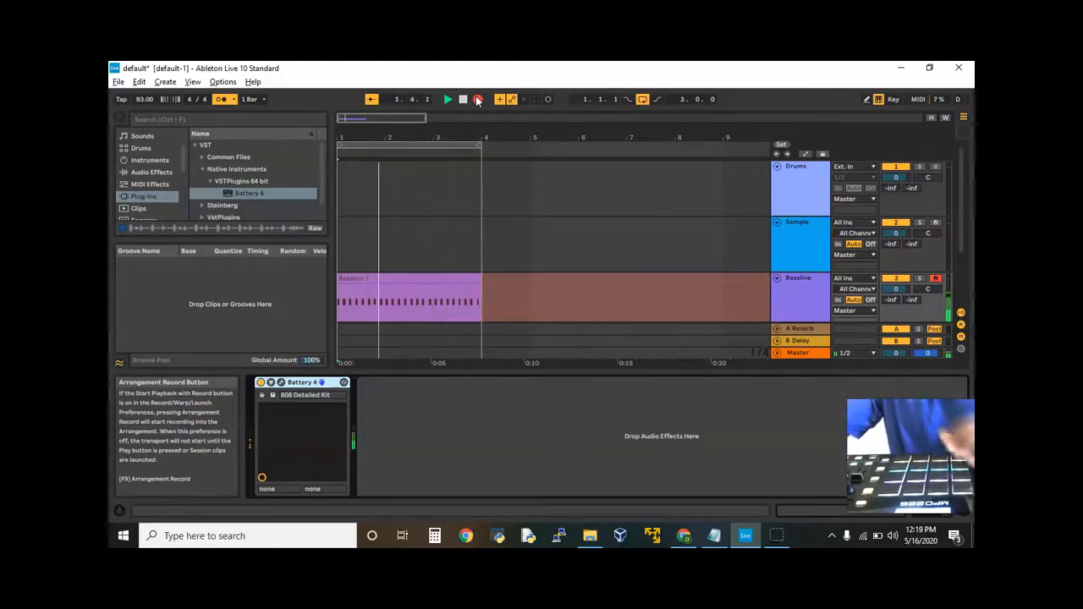
{"action": "left_click", "coordinate": [478, 99]}
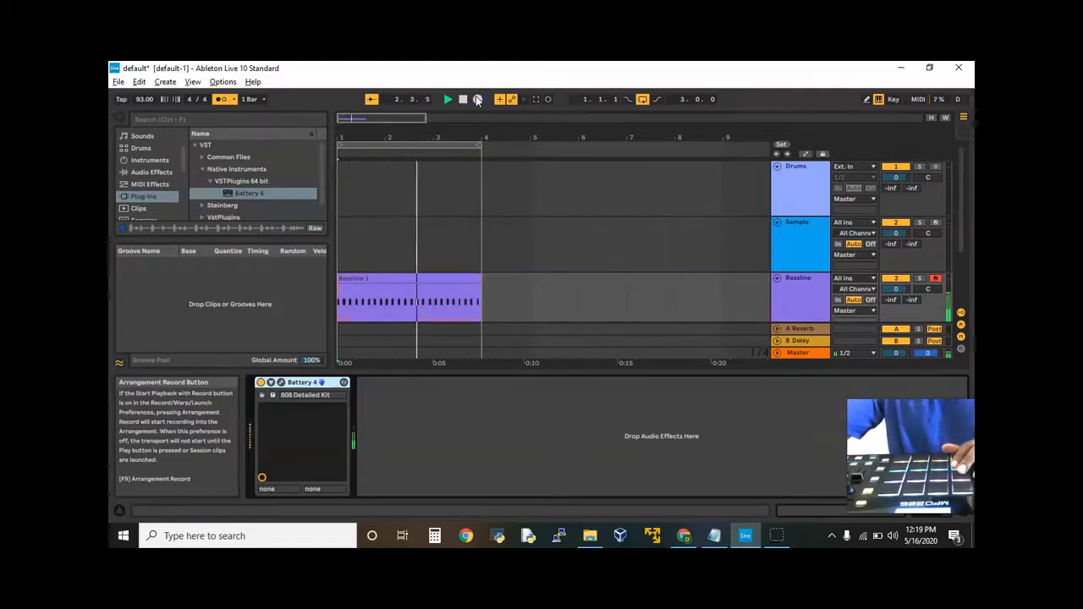
{"action": "left_click", "coordinate": [221, 99]}
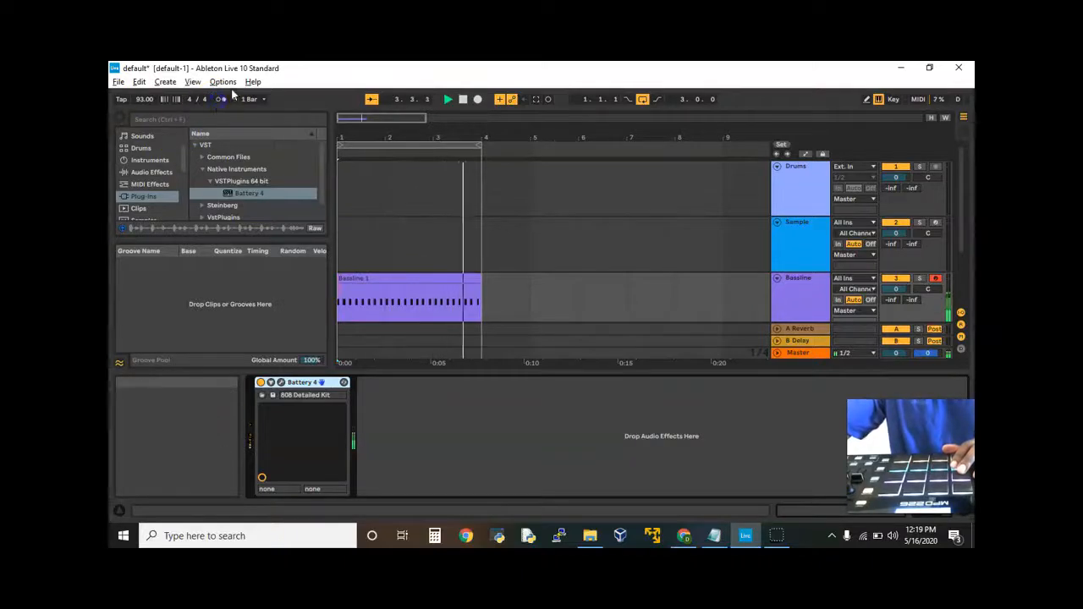
Step: Open the recorded Bassline clip and quantize all of its E4 hi-hat notes
{"action": "double_click", "coordinate": [418, 279]}
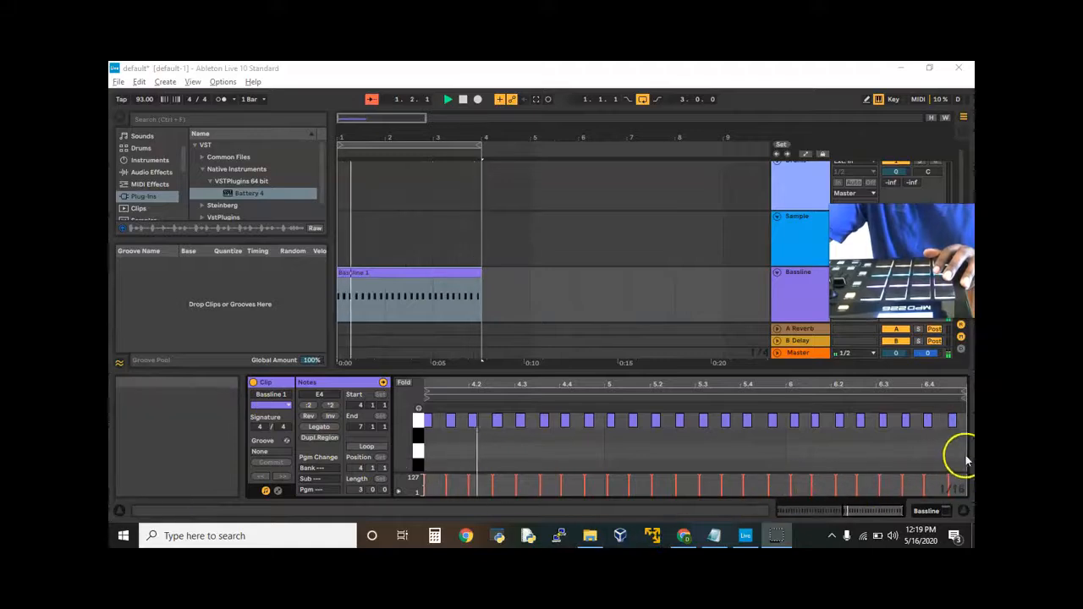
{"action": "left_click_drag", "start_coordinate": [963, 457], "coordinate": [423, 414]}
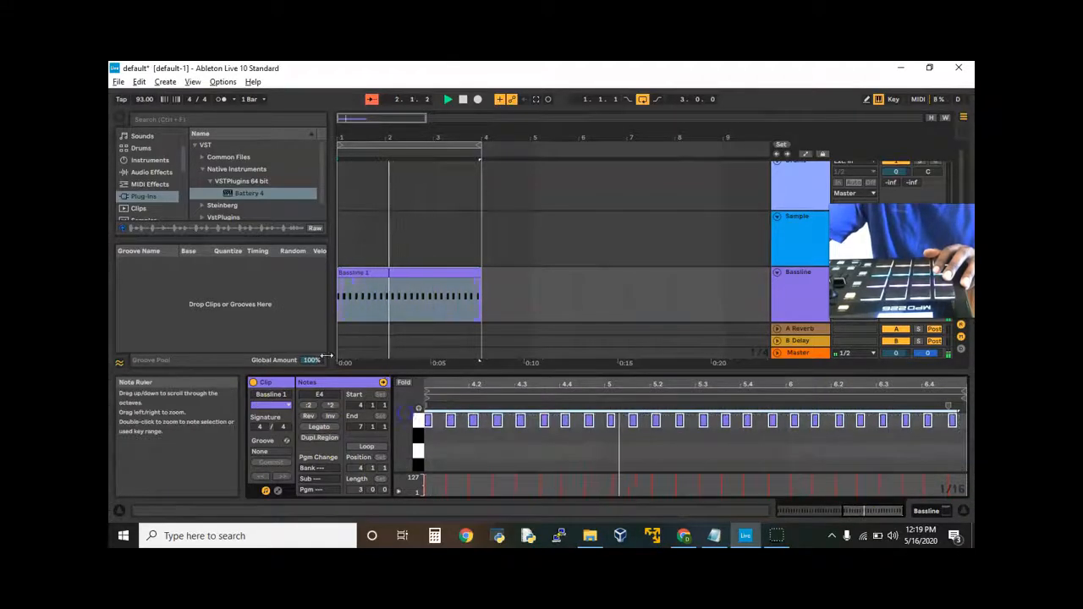
{"action": "left_click", "coordinate": [139, 81]}
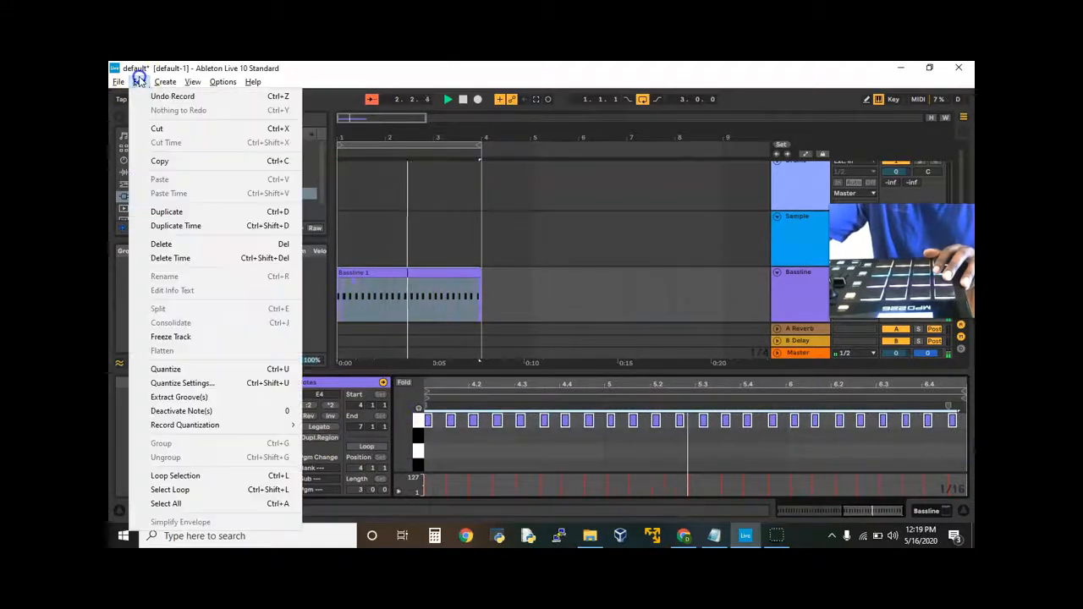
{"action": "left_click", "coordinate": [174, 377]}
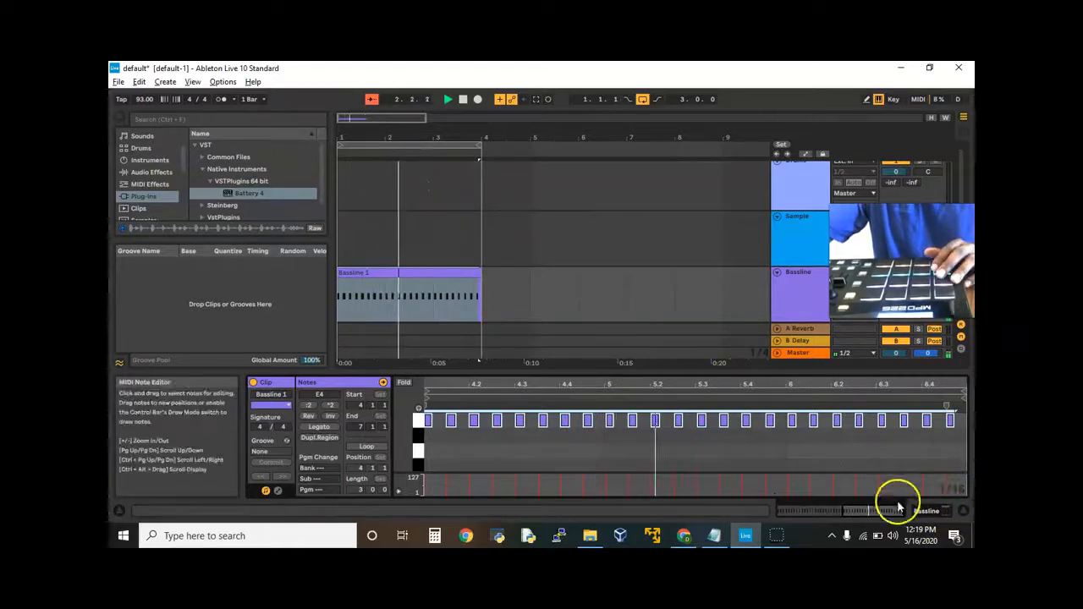
Step: Reopen Battery on the Bassline track and trim the ClosedHH 808 1 sample to start at 94 and end at 6820
{"action": "left_click", "coordinate": [949, 513]}
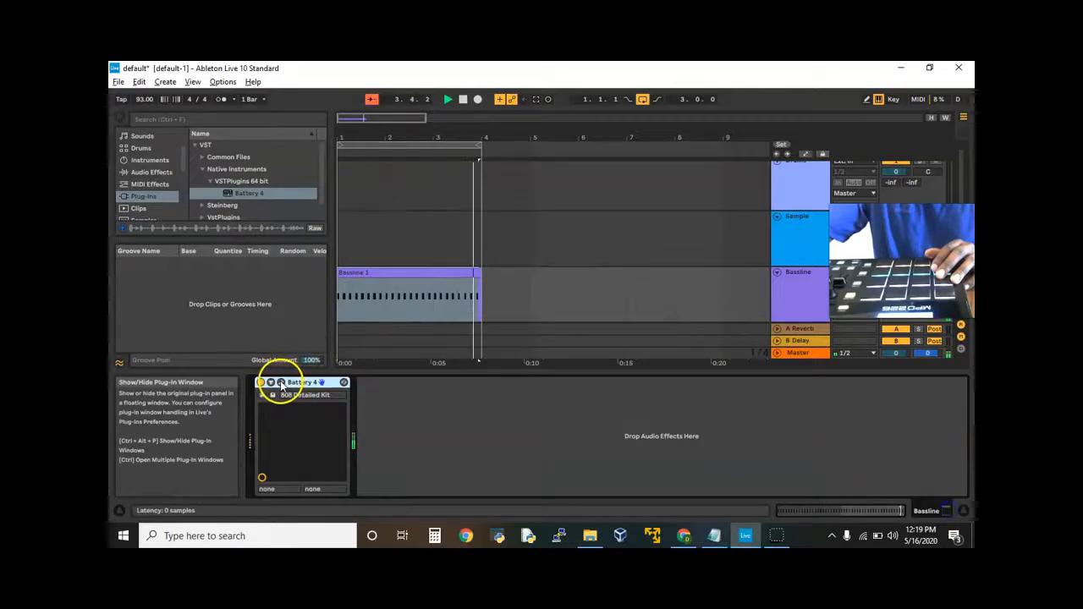
{"action": "left_click", "coordinate": [281, 383]}
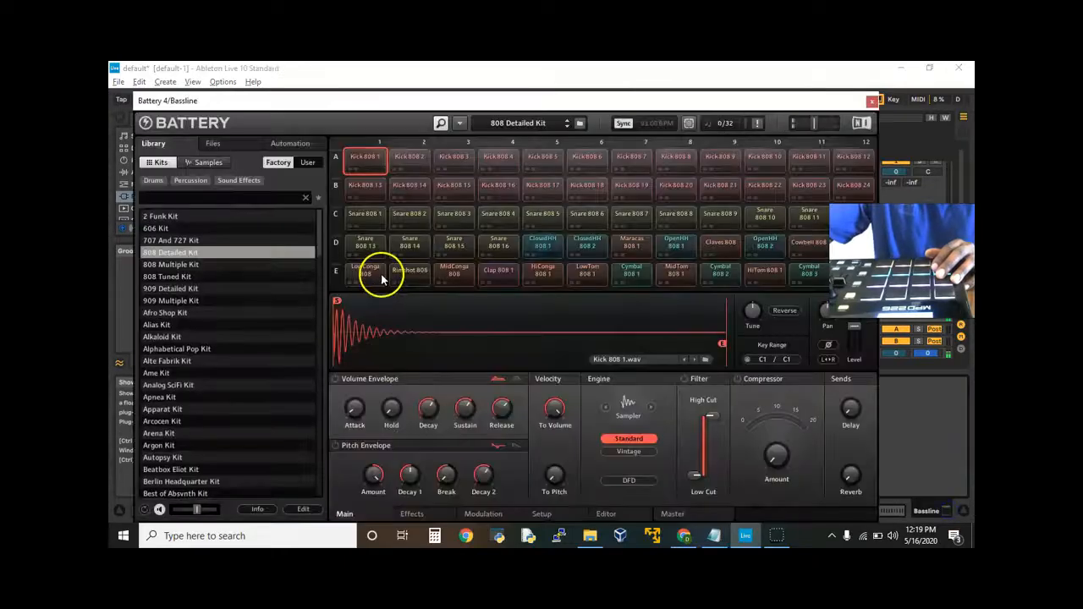
{"action": "left_click", "coordinate": [538, 244]}
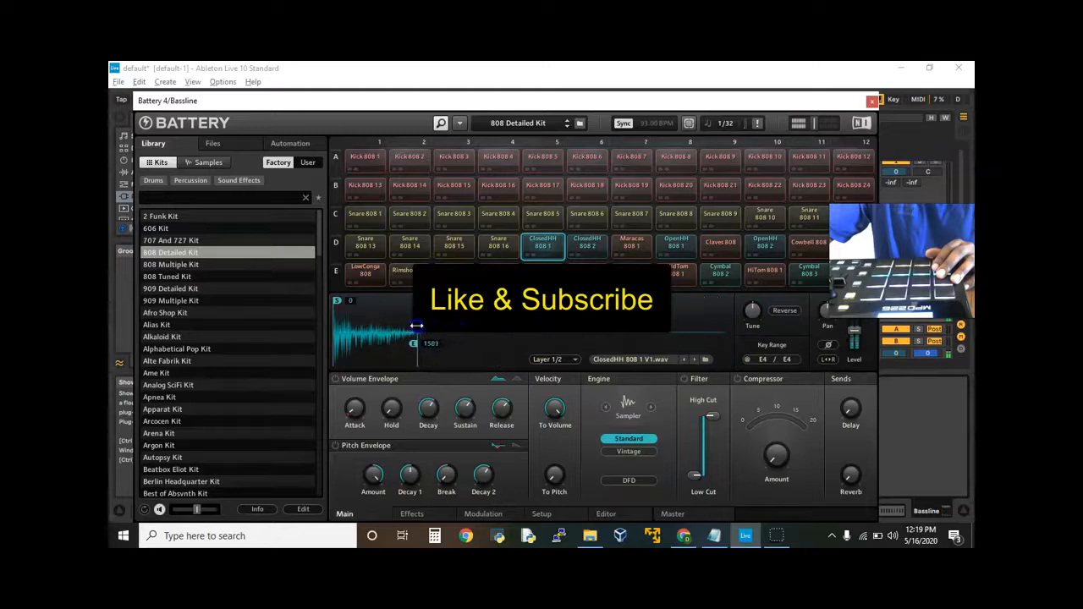
{"action": "left_click_drag", "start_coordinate": [404, 329], "coordinate": [349, 332]}
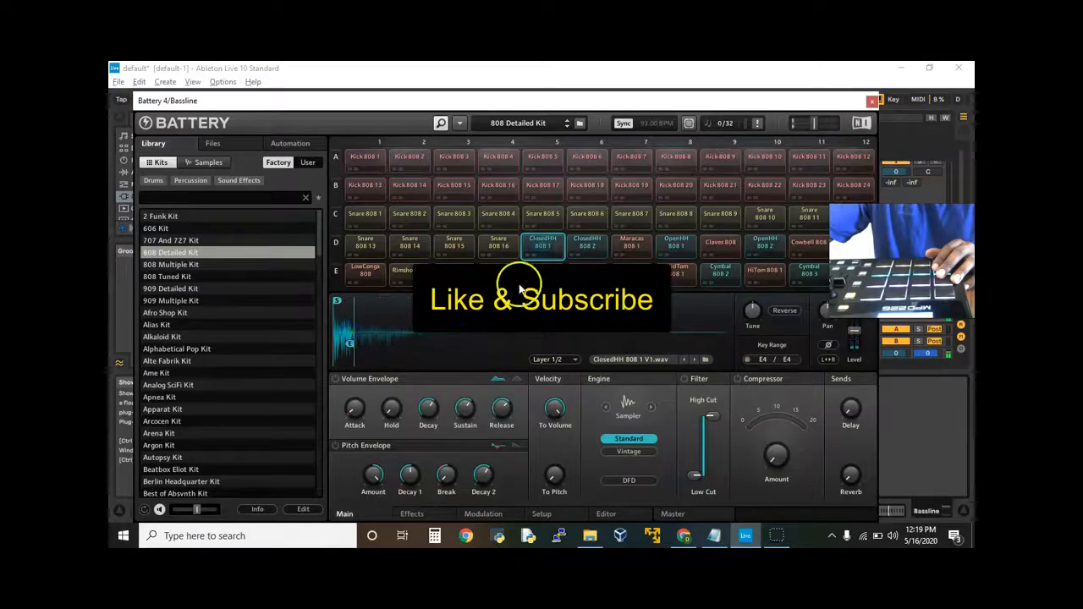
{"action": "left_click", "coordinate": [542, 248]}
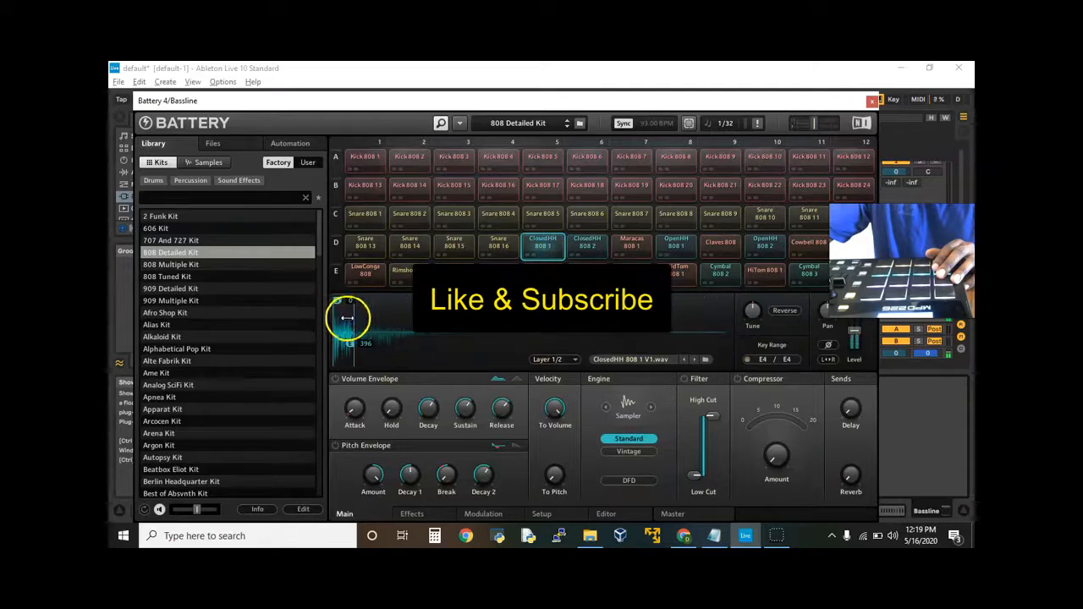
{"action": "left_click_drag", "start_coordinate": [344, 321], "coordinate": [332, 324]}
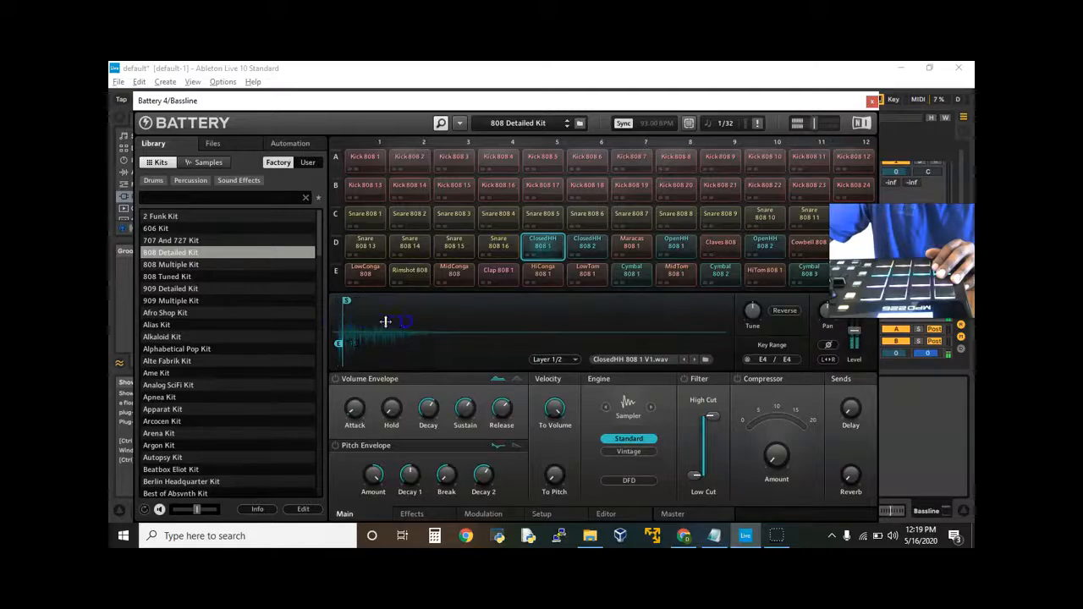
{"action": "left_click_drag", "start_coordinate": [337, 344], "coordinate": [697, 344]}
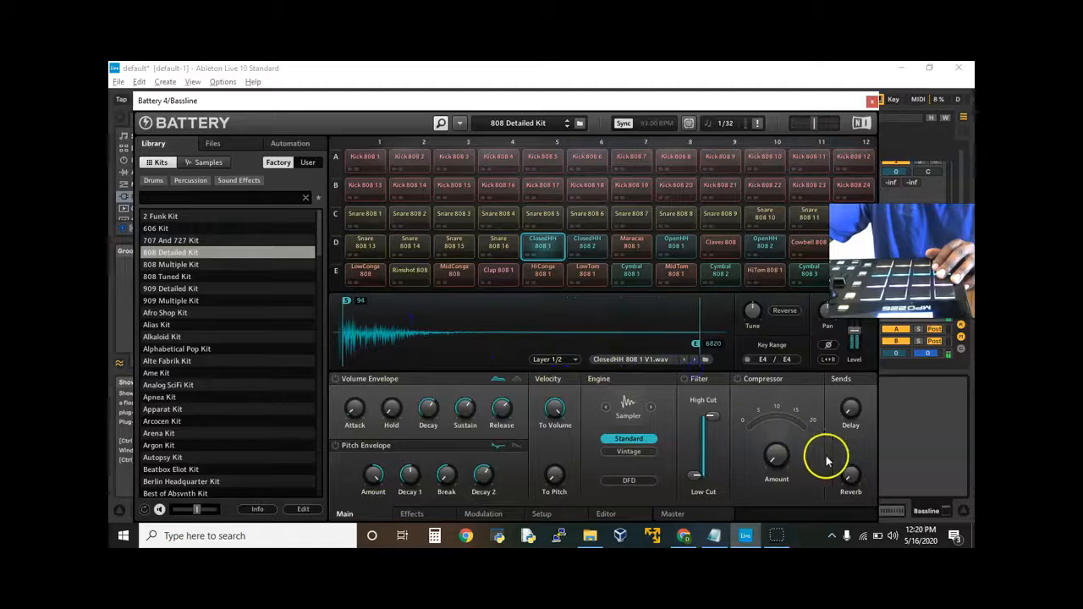
Step: Try a lower tuning of -3.00 st on the ClosedHH 808 1 cell and set its level to about -1.7 dB
{"action": "left_click_drag", "start_coordinate": [754, 316], "coordinate": [753, 308]}
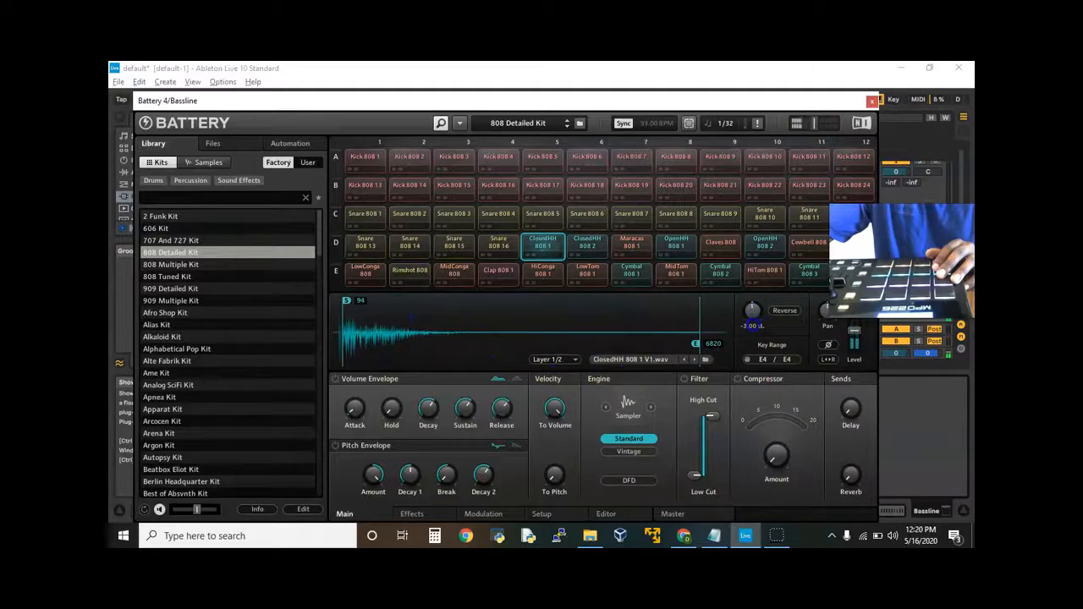
{"action": "left_click_drag", "start_coordinate": [878, 292], "coordinate": [882, 261]}
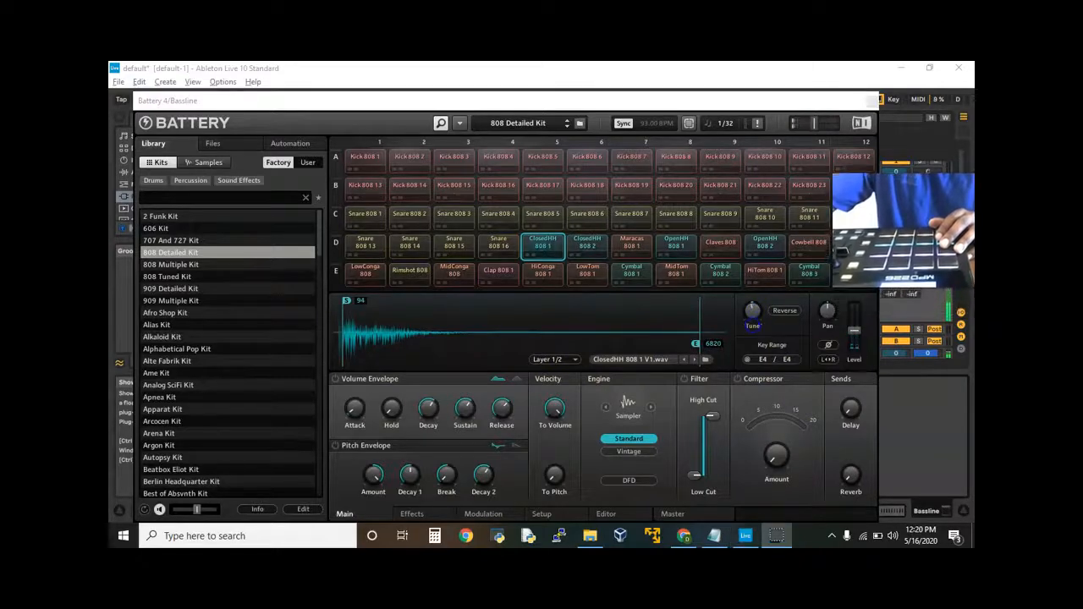
{"action": "left_click_drag", "start_coordinate": [856, 332], "coordinate": [855, 334]}
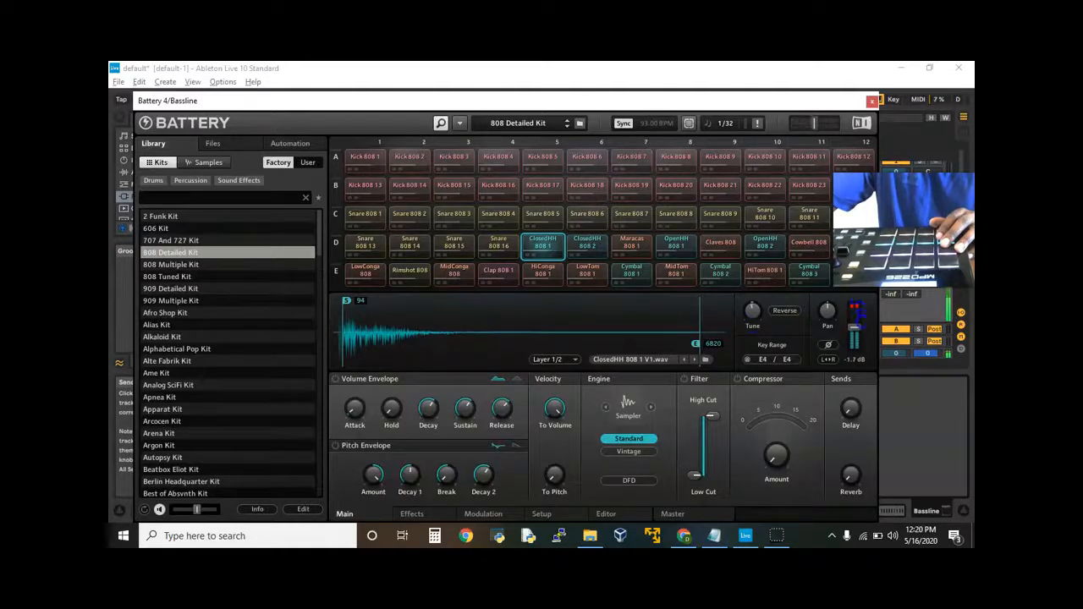
Step: Try the compressor on the ClosedHH 808 1 cell from a 10% amount, switch it off, and close the Battery window
{"action": "left_click", "coordinate": [739, 378]}
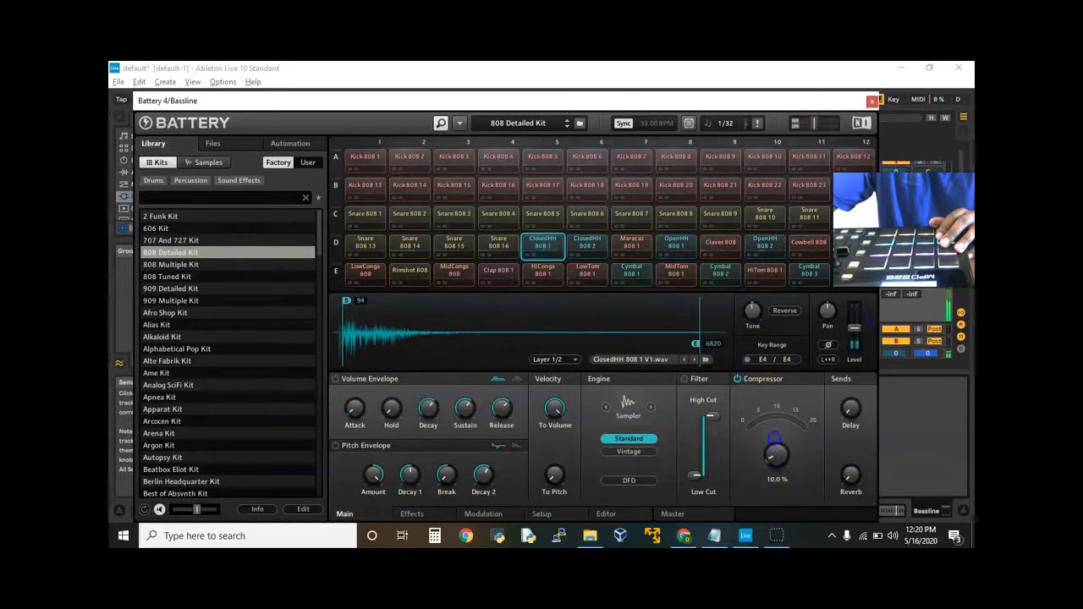
{"action": "left_click_drag", "start_coordinate": [773, 437], "coordinate": [775, 413]}
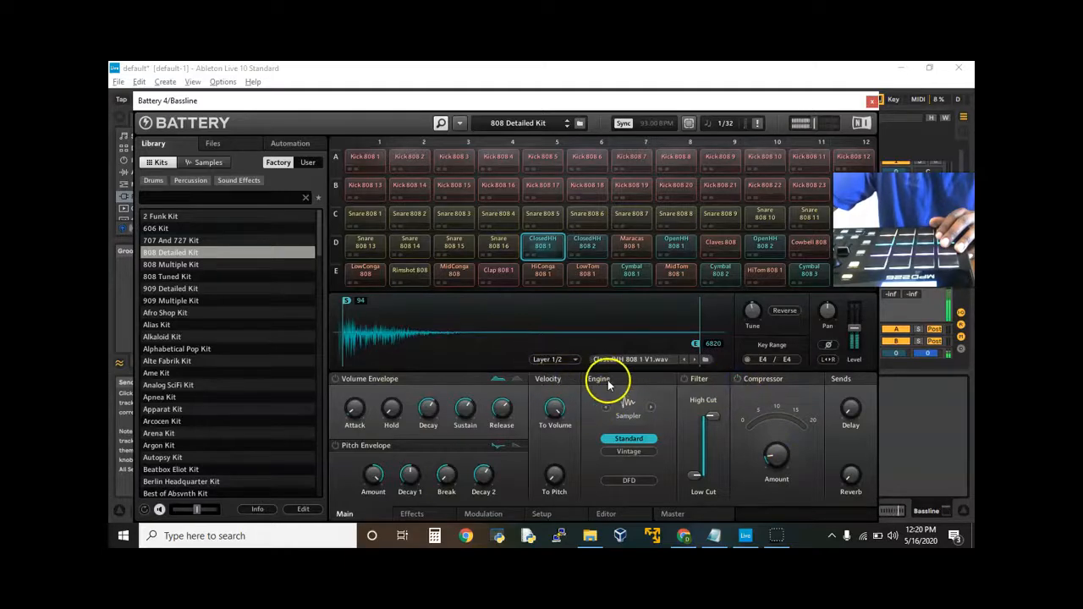
{"action": "left_click", "coordinate": [871, 102]}
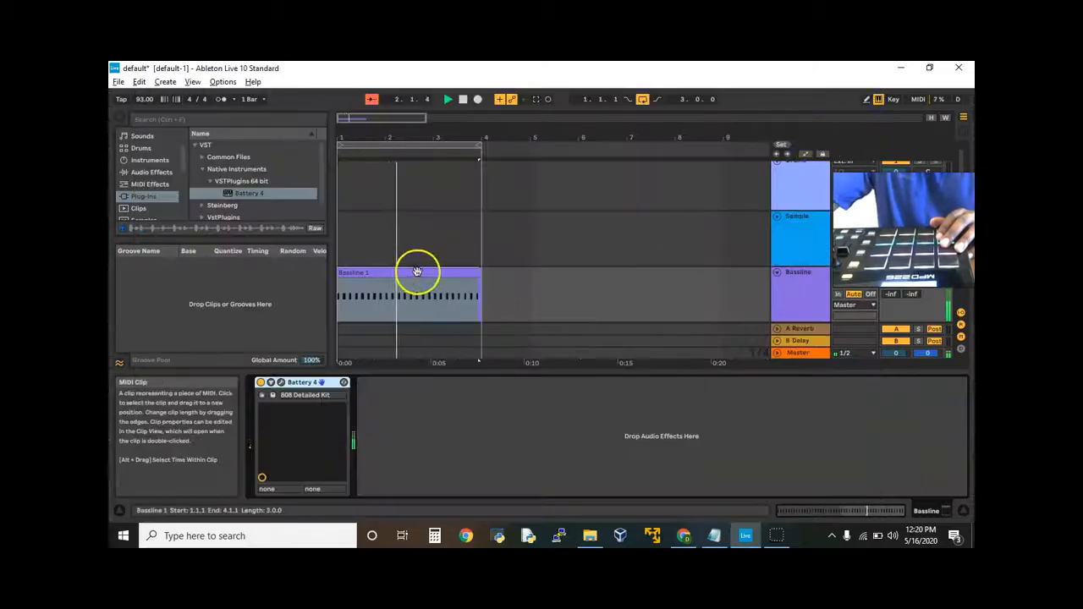
Step: Open the Bassline clip's notes and lower the velocities of the E4 hi-hat hits at 4.1.3 and 4.2.3
{"action": "left_click", "coordinate": [416, 272]}
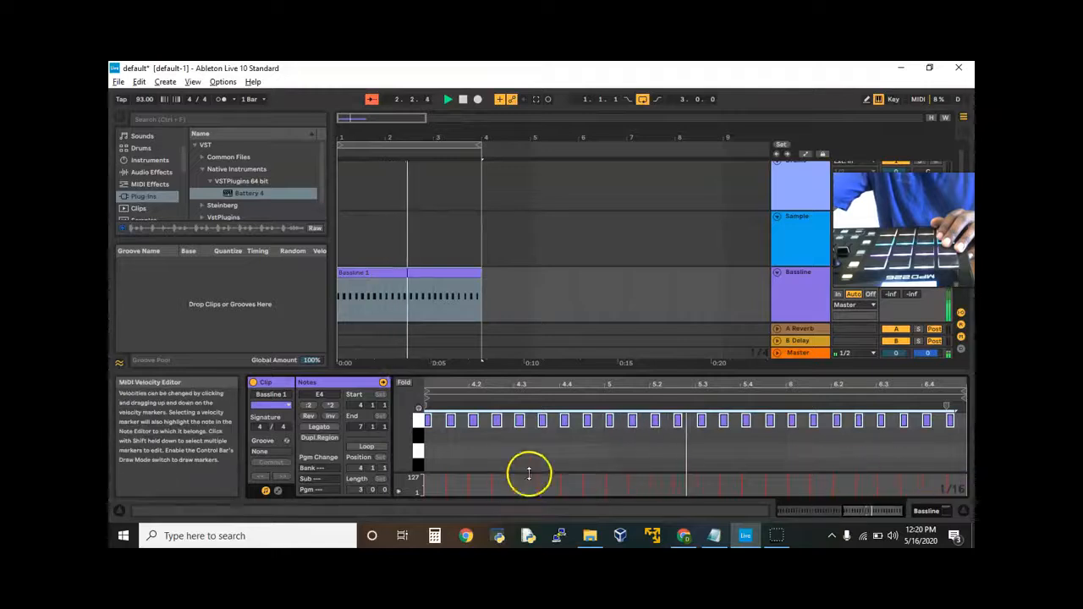
{"action": "left_click", "coordinate": [448, 443]}
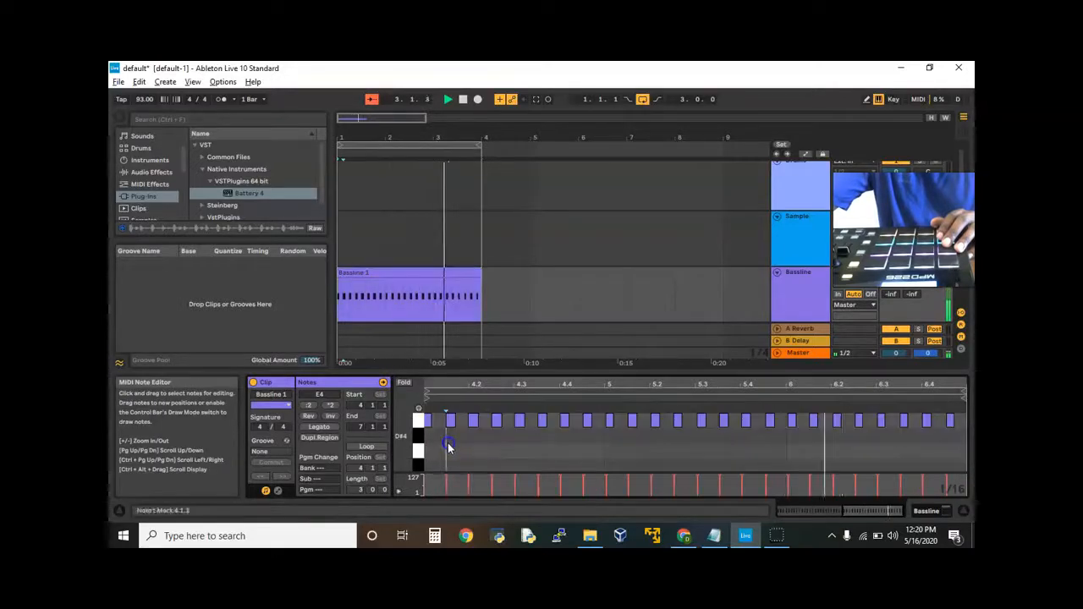
{"action": "left_click", "coordinate": [446, 479]}
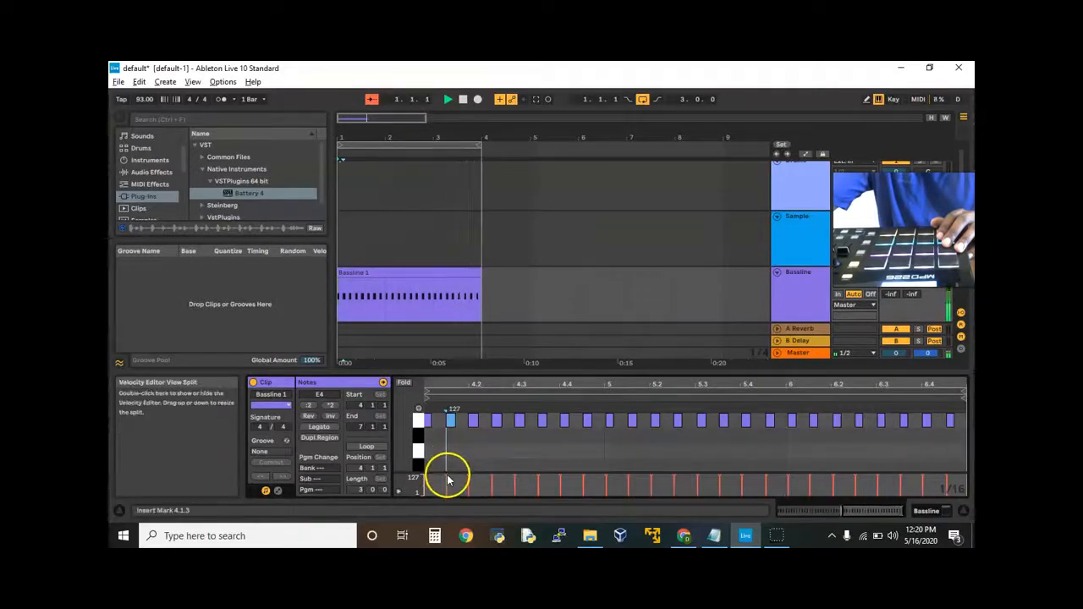
{"action": "left_click_drag", "start_coordinate": [447, 478], "coordinate": [447, 491]}
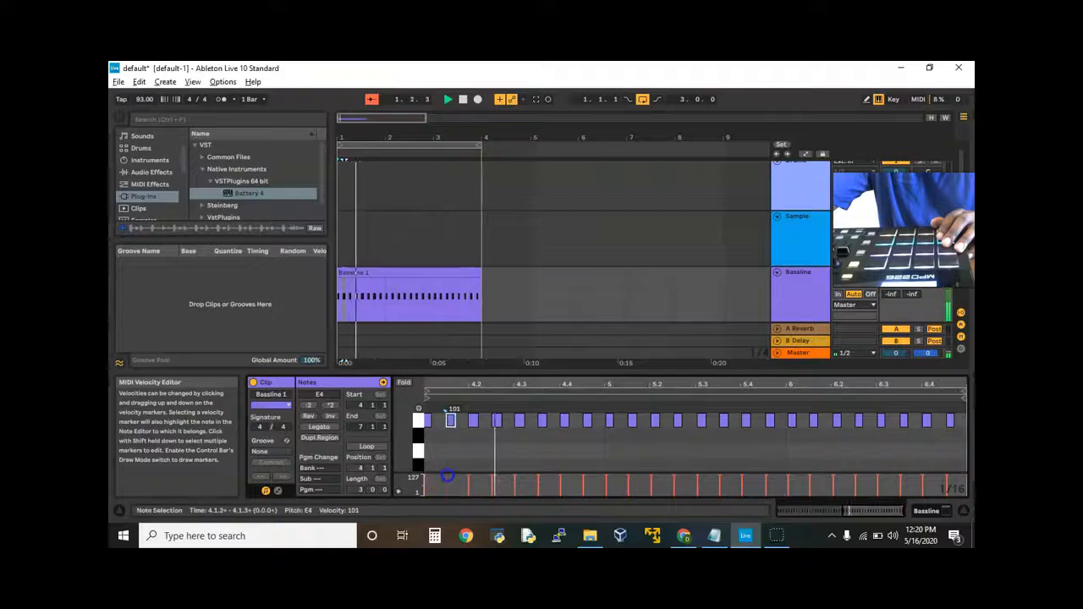
{"action": "left_click", "coordinate": [493, 482]}
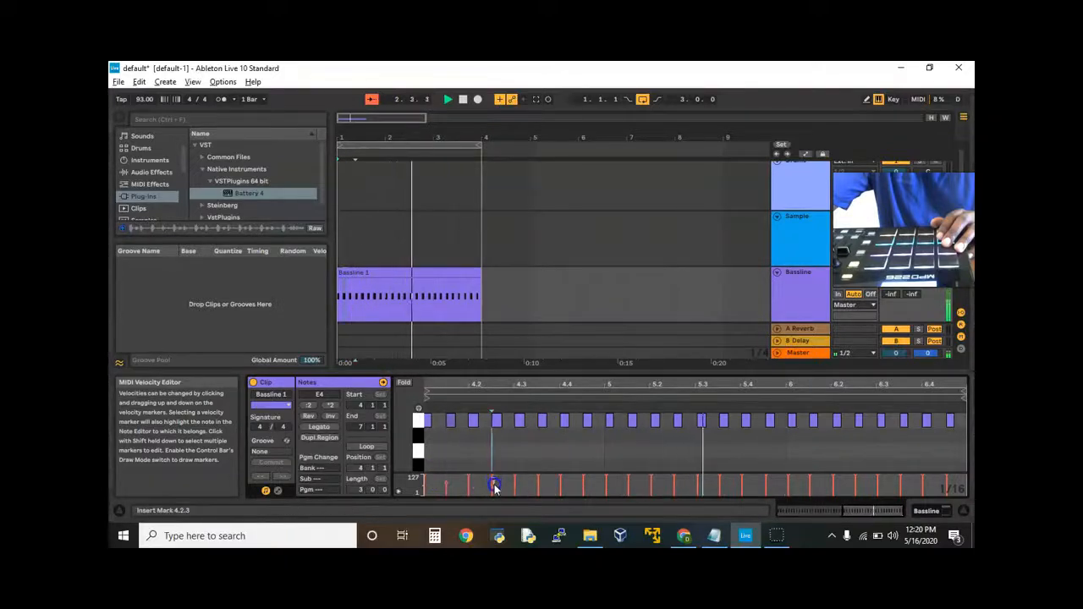
{"action": "left_click", "coordinate": [493, 479]}
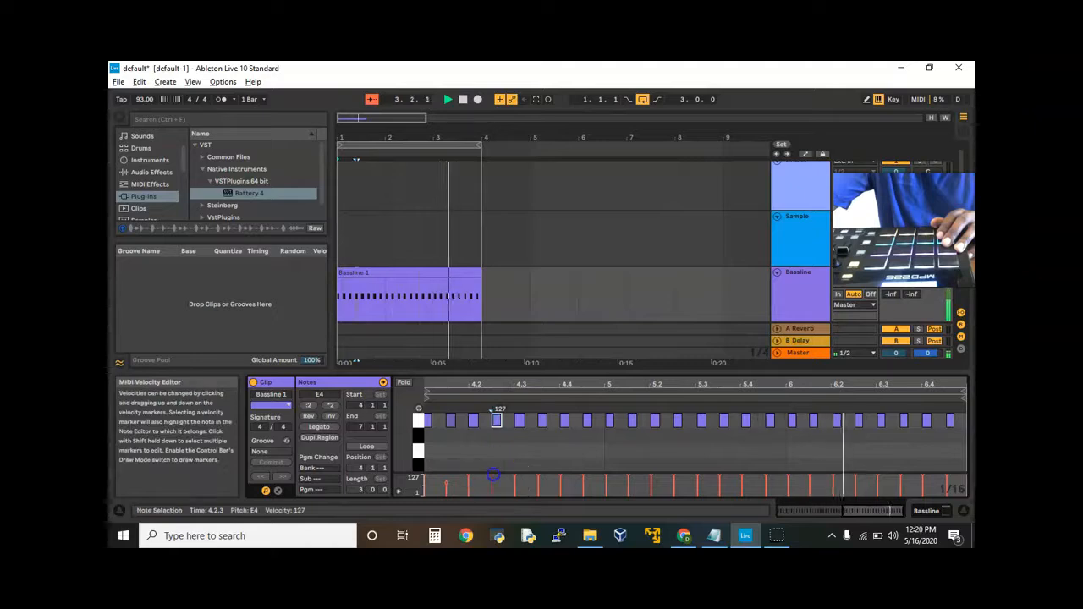
Step: Lower the velocities of the E4 hi-hat hits at 4.3.3 and 4.4.3
{"action": "left_click", "coordinate": [536, 478]}
{"action": "left_click", "coordinate": [538, 479]}
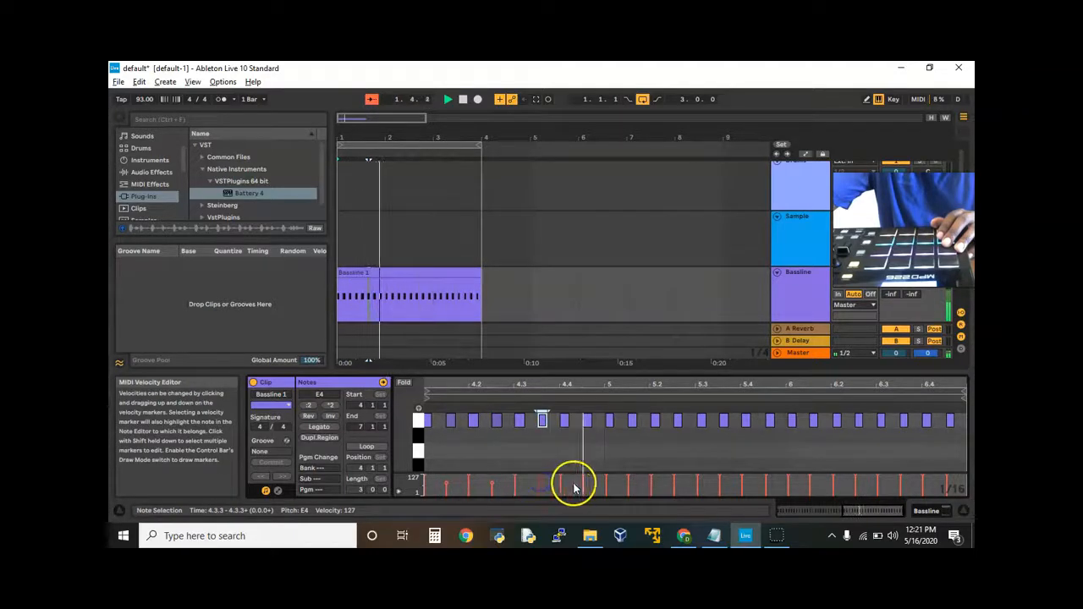
{"action": "left_click_drag", "start_coordinate": [540, 479], "coordinate": [537, 484]}
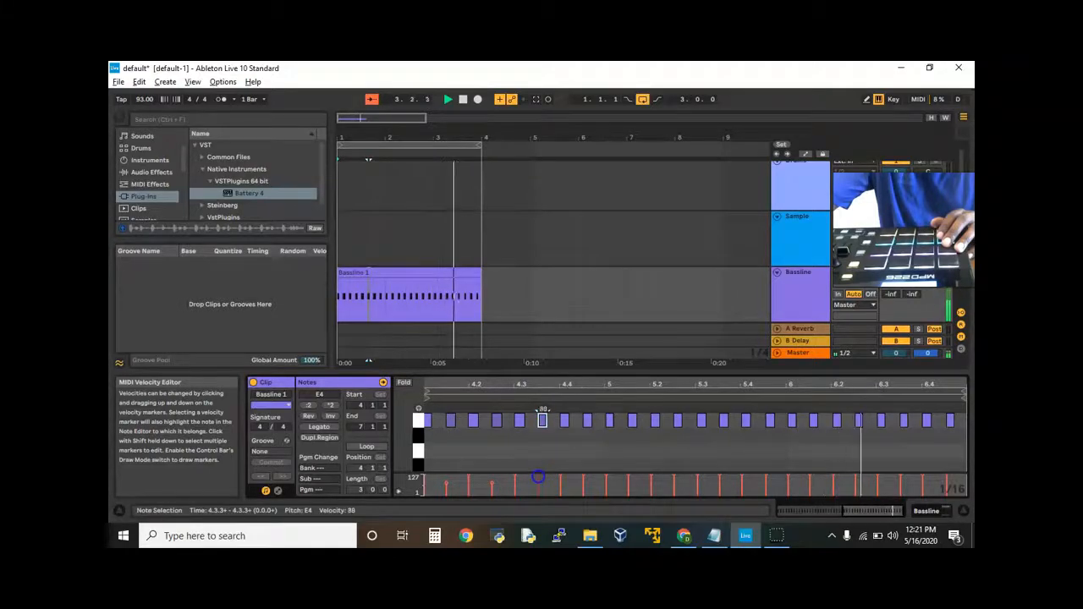
{"action": "left_click", "coordinate": [581, 478]}
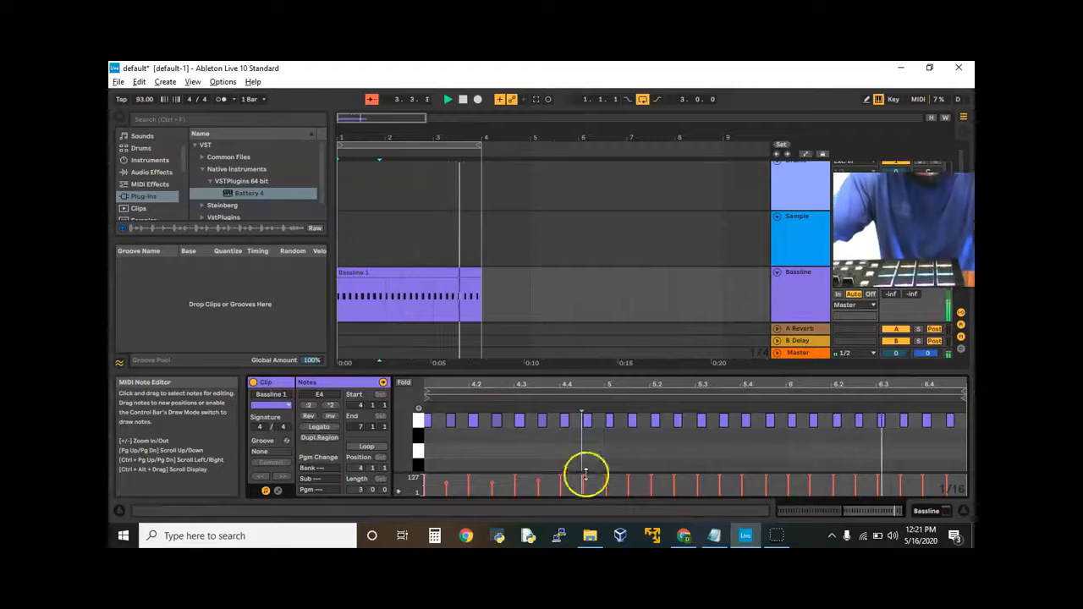
{"action": "left_click", "coordinate": [585, 476]}
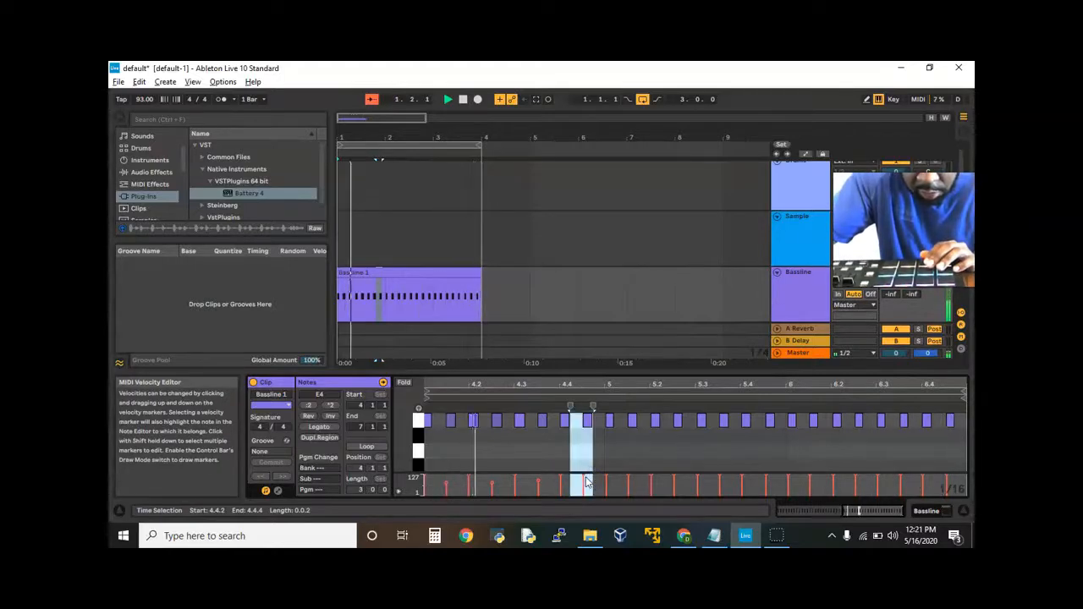
{"action": "left_click", "coordinate": [585, 478]}
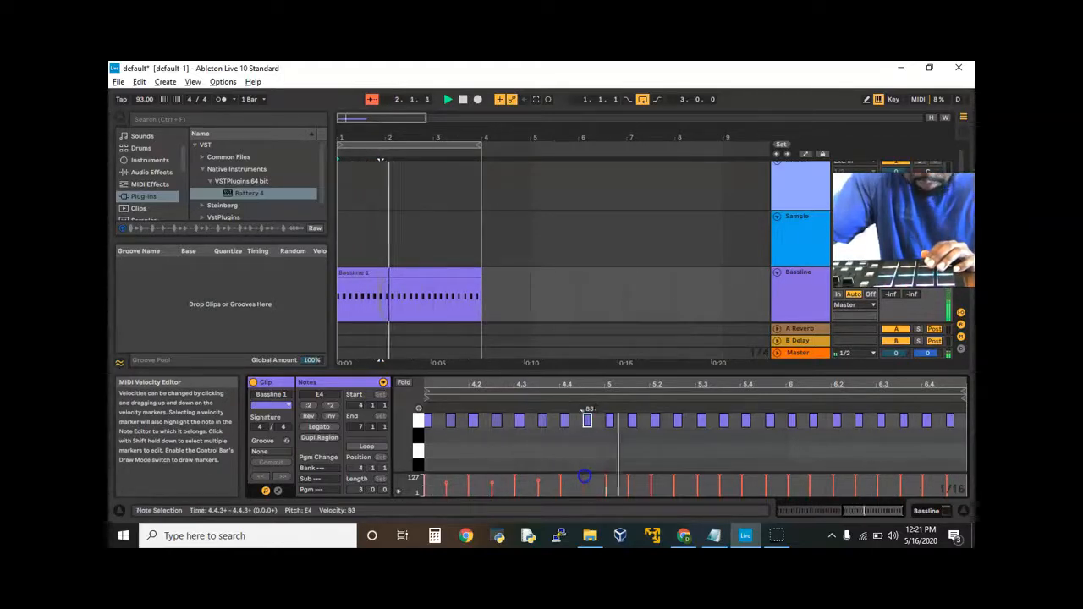
Step: Lower the offbeat hi-hat velocities in bar 5, setting 5.1.3 to 79 and 5.4.3 to 97, and also reducing 5.2.3 and 5.3.3
{"action": "left_click", "coordinate": [626, 474]}
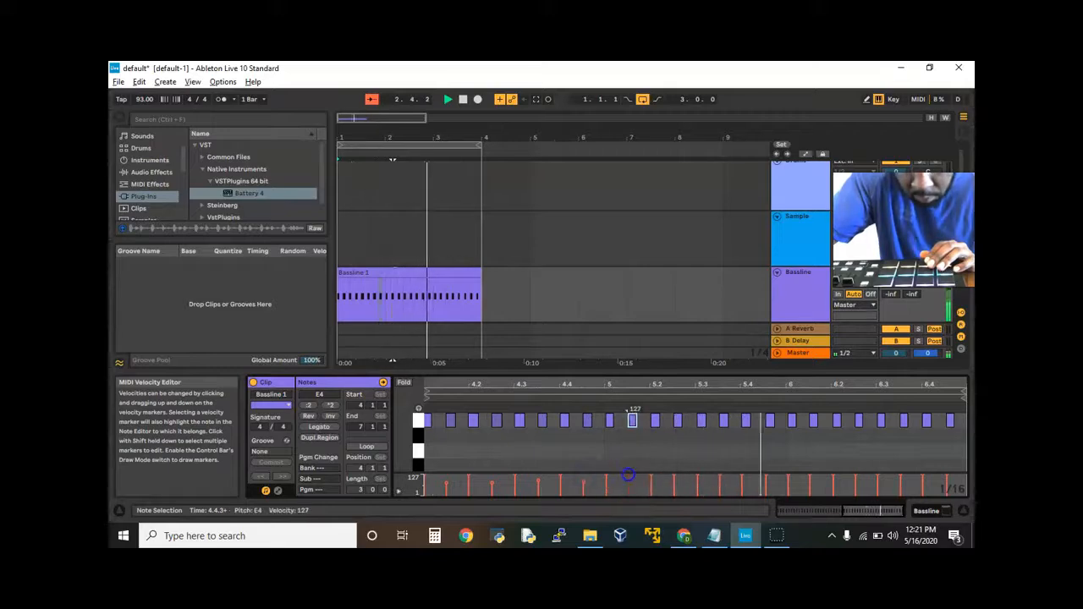
{"action": "left_click", "coordinate": [669, 472]}
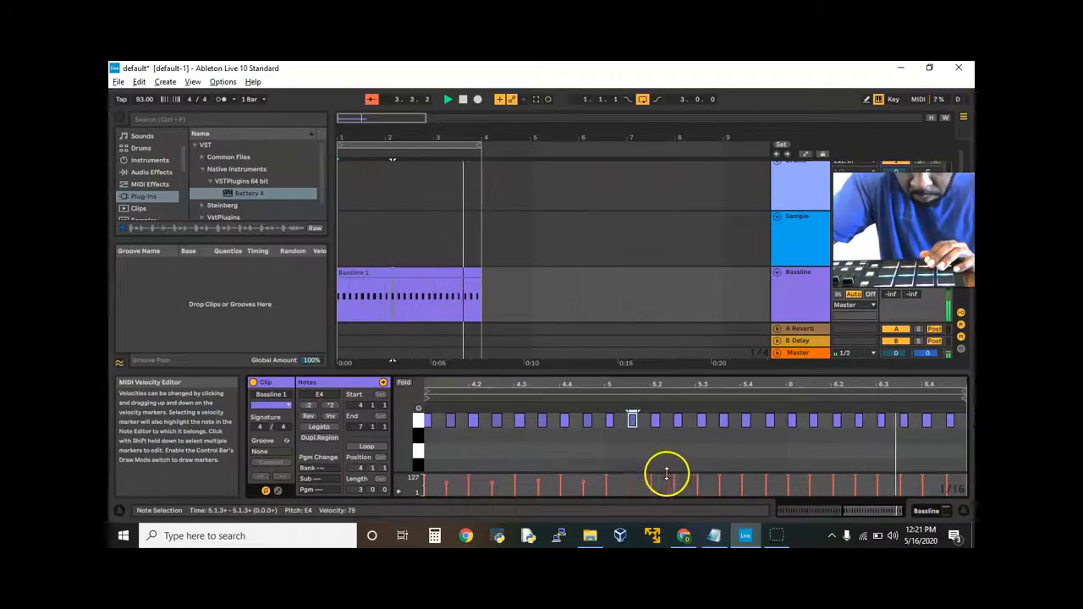
{"action": "left_click_drag", "start_coordinate": [676, 480], "coordinate": [676, 481]}
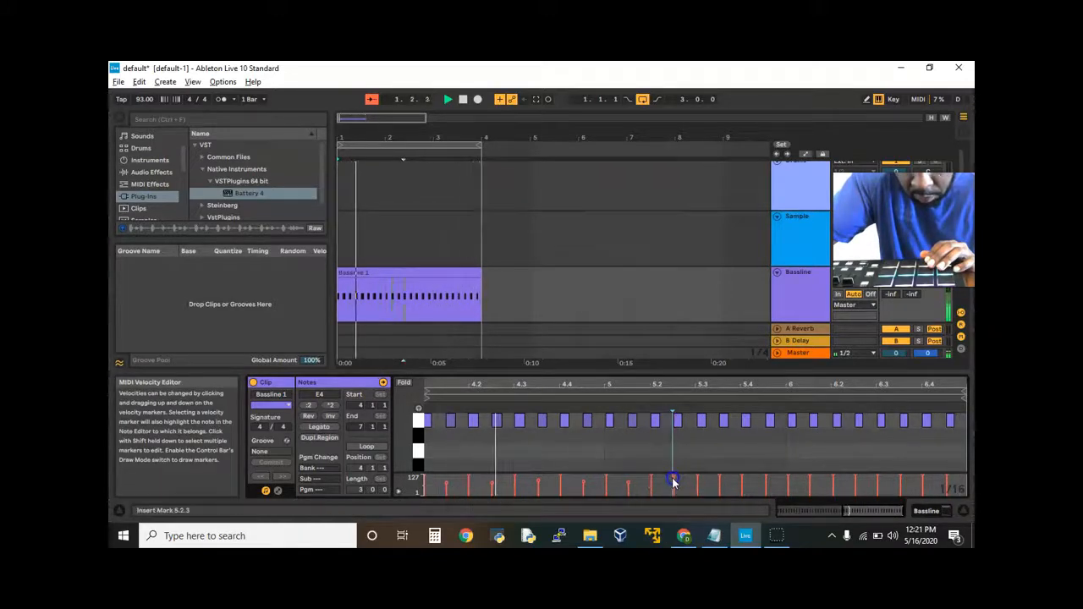
{"action": "mouse_move", "coordinate": [673, 479]}
{"action": "left_mouse_down"}
{"action": "mouse_move", "coordinate": [707, 491]}
{"action": "mouse_move", "coordinate": [672, 484]}
{"action": "left_mouse_up"}
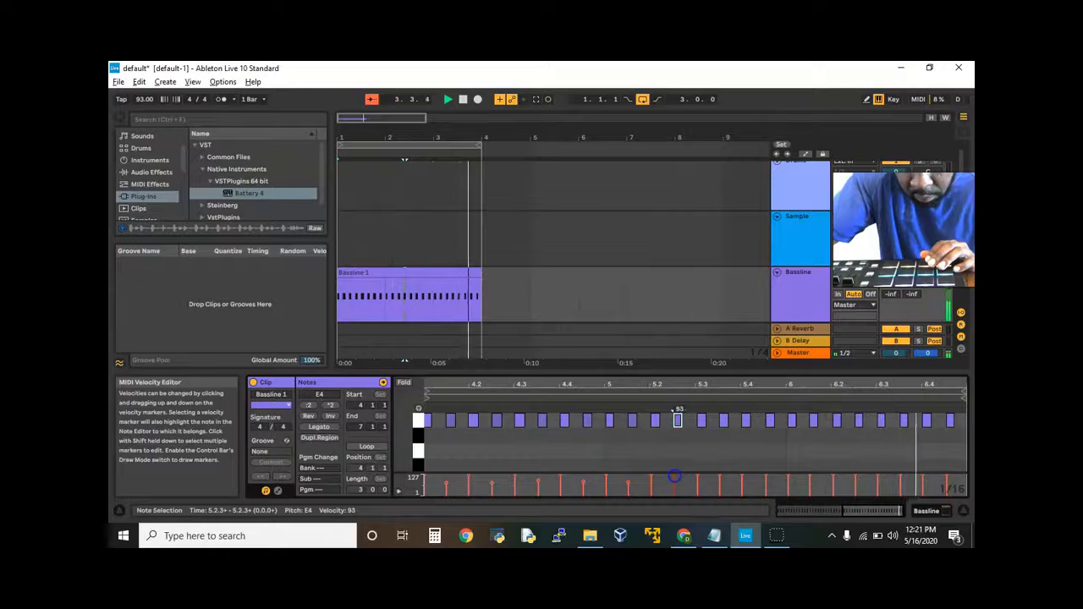
{"action": "left_click", "coordinate": [720, 477]}
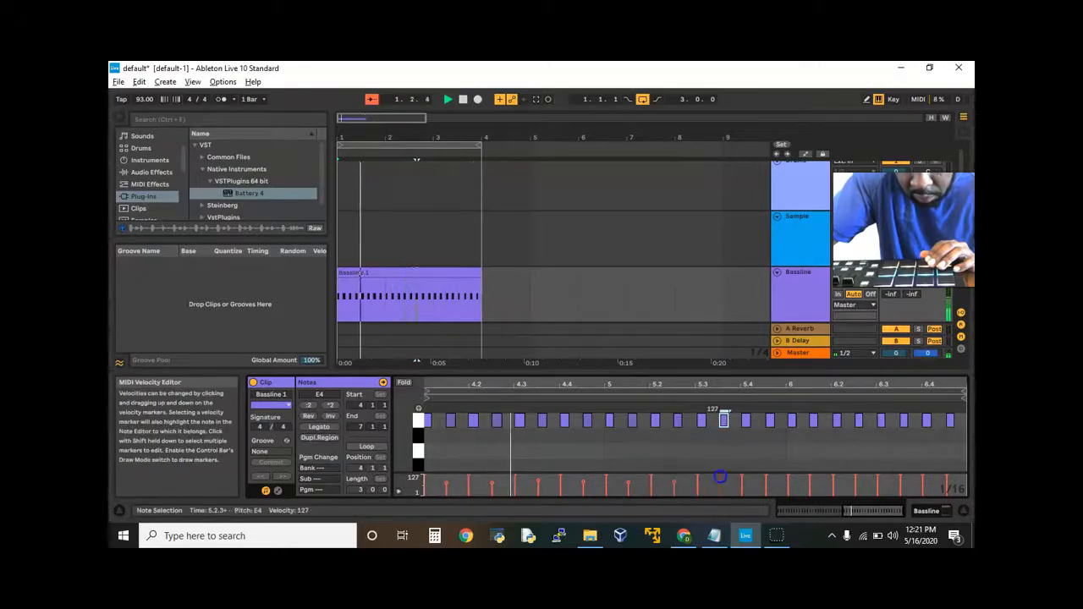
{"action": "left_click_drag", "start_coordinate": [720, 477], "coordinate": [764, 484]}
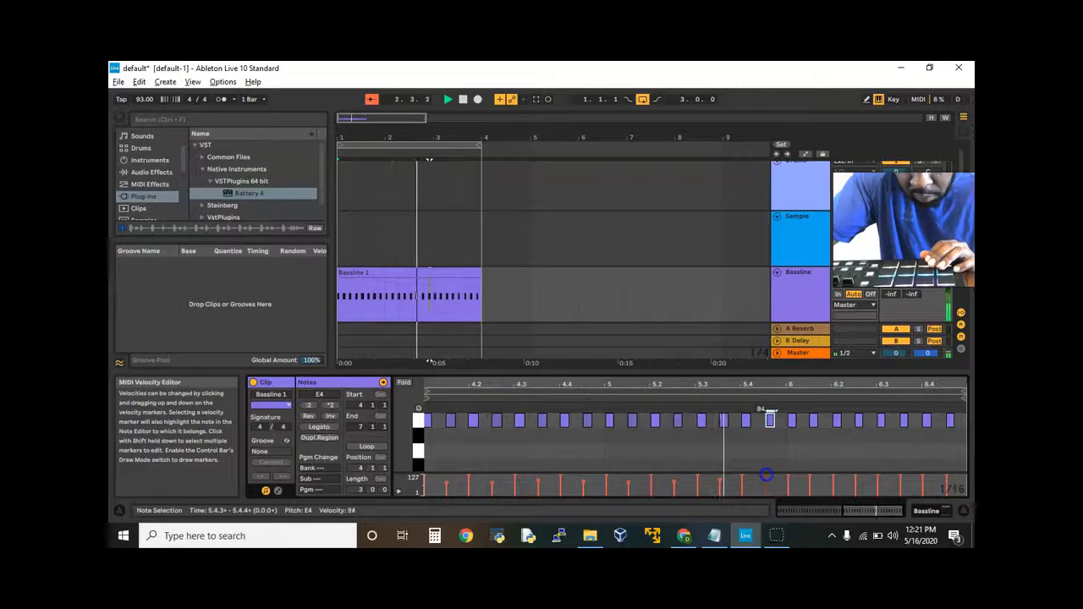
Step: Lower the offbeat hi-hat velocities in bar 6 from 6.1.3 through 6.4.3, setting 6.2.3 to 101
{"action": "left_click", "coordinate": [810, 480]}
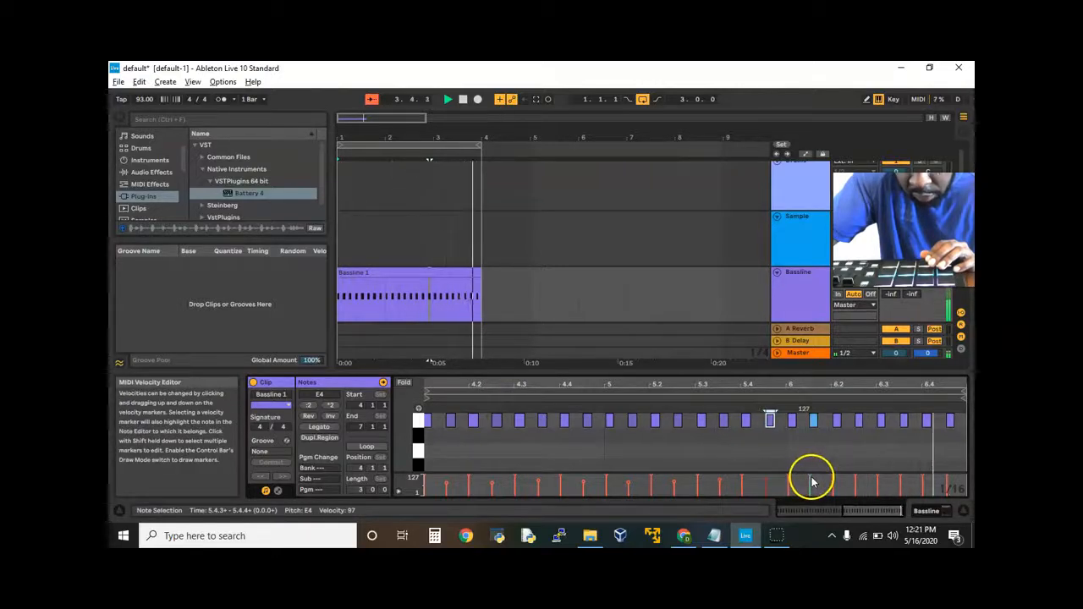
{"action": "left_click_drag", "start_coordinate": [809, 475], "coordinate": [809, 483]}
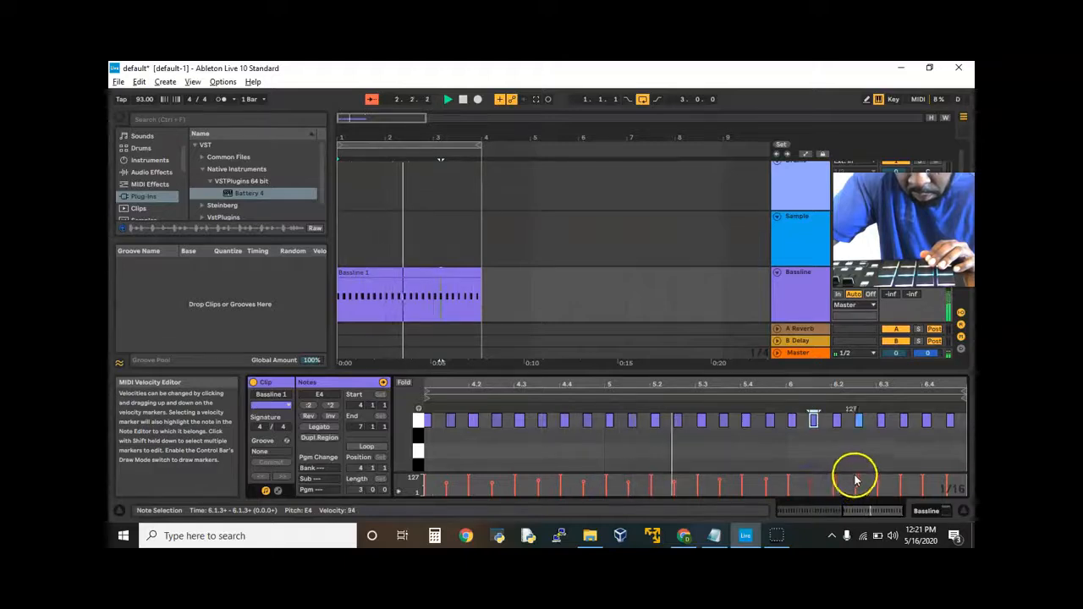
{"action": "left_click", "coordinate": [854, 477]}
{"action": "left_click", "coordinate": [899, 479]}
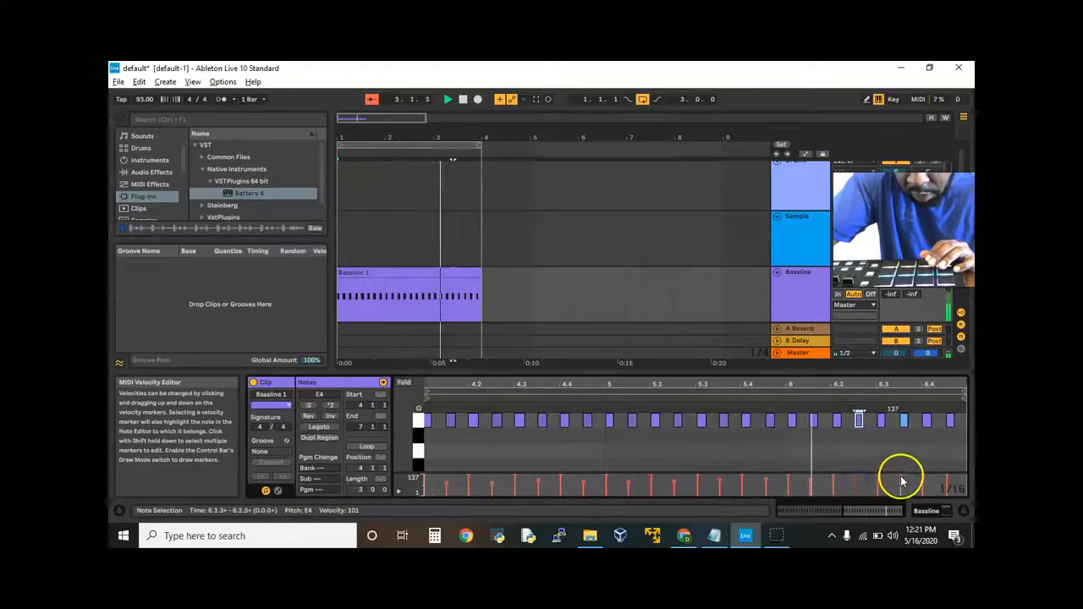
{"action": "left_click_drag", "start_coordinate": [900, 476], "coordinate": [945, 486]}
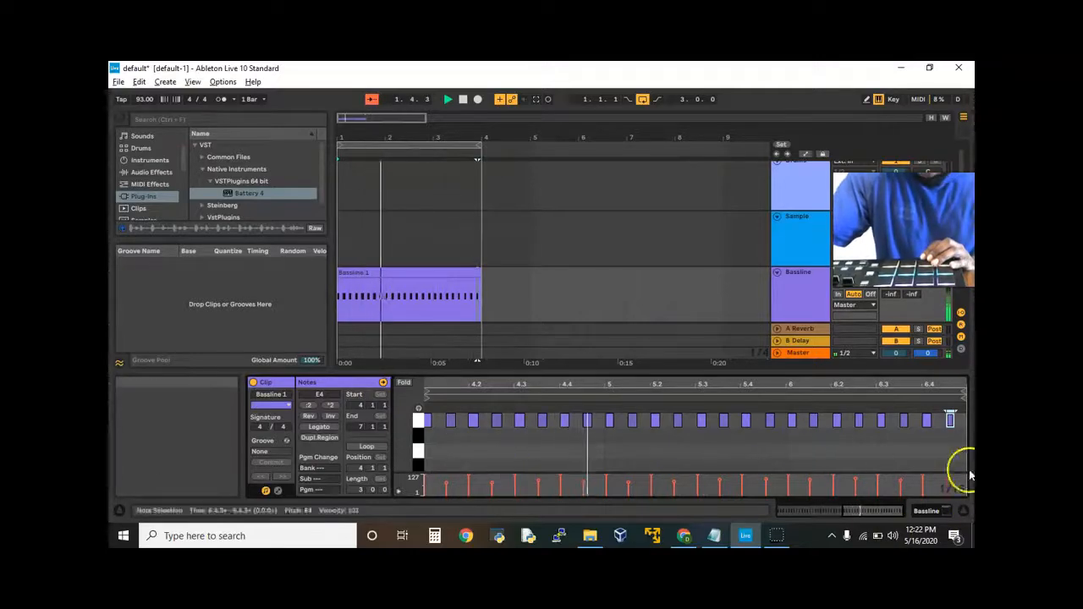
Step: Reopen the Battery window clear of the transport controls and start recording on the Bassline track with the metronome on
{"action": "left_click", "coordinate": [947, 512]}
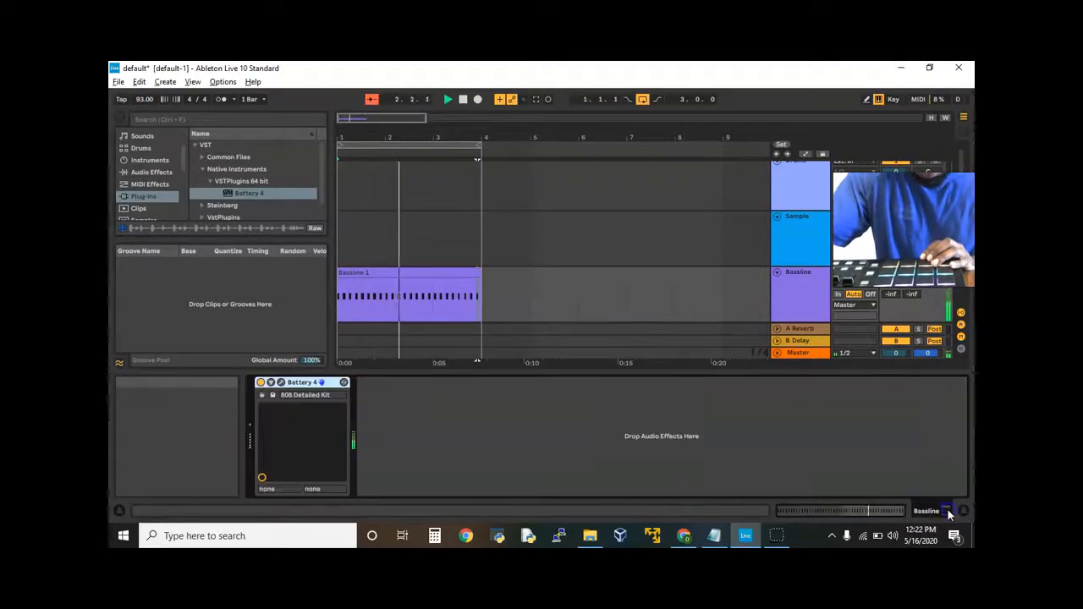
{"action": "left_click", "coordinate": [281, 382]}
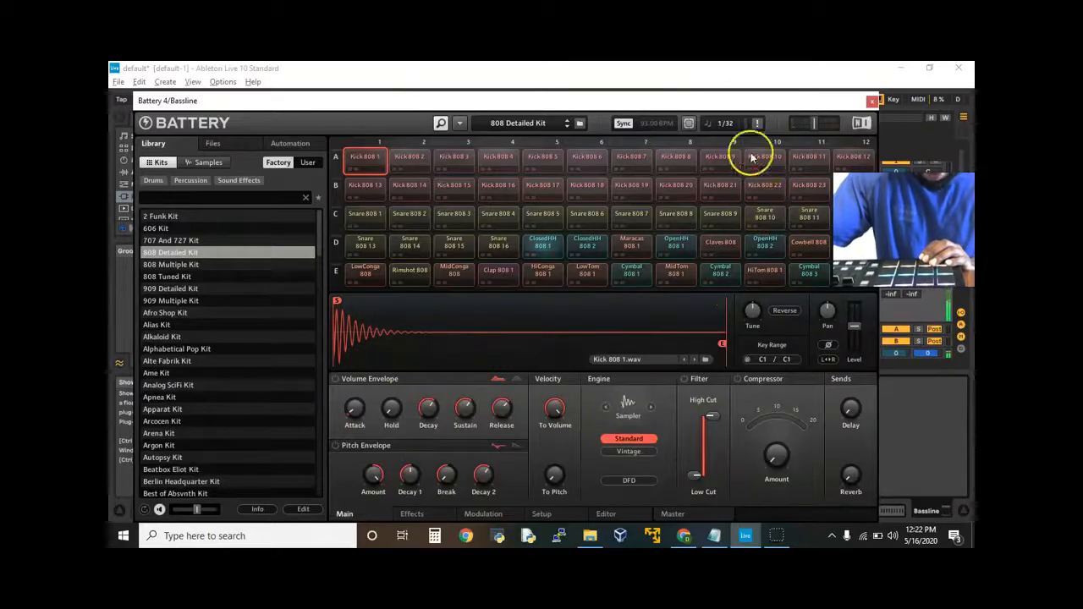
{"action": "left_click_drag", "start_coordinate": [740, 103], "coordinate": [734, 228]}
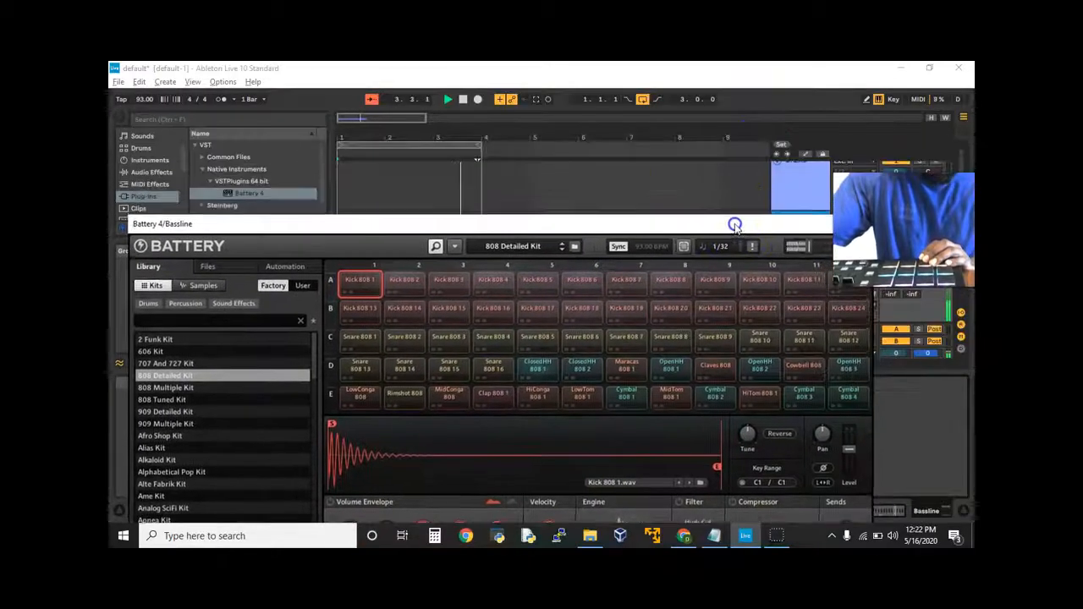
{"action": "left_click", "coordinate": [477, 100]}
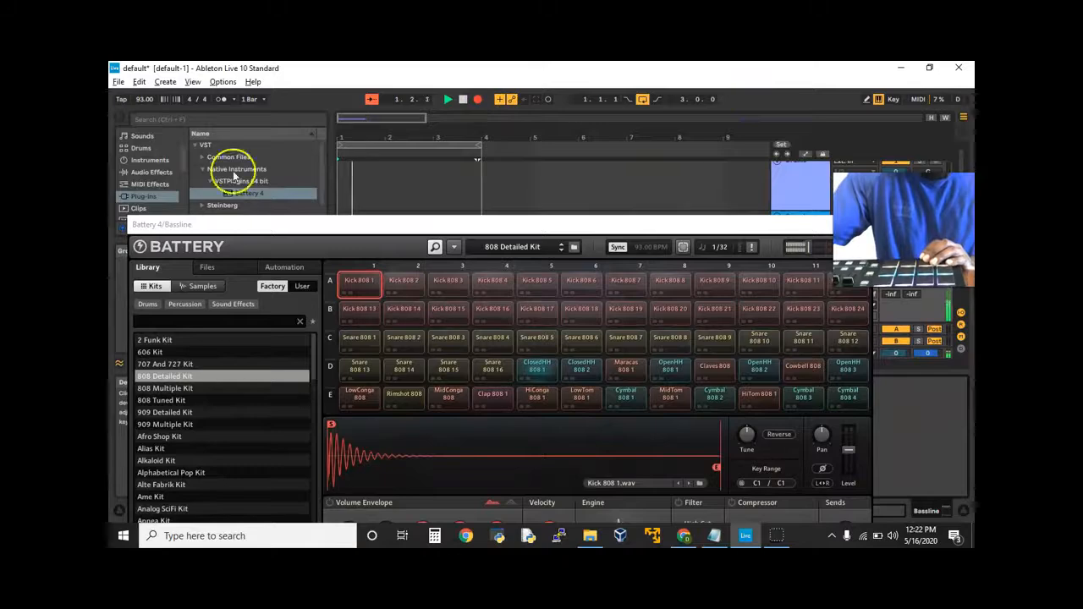
{"action": "left_click", "coordinate": [220, 99]}
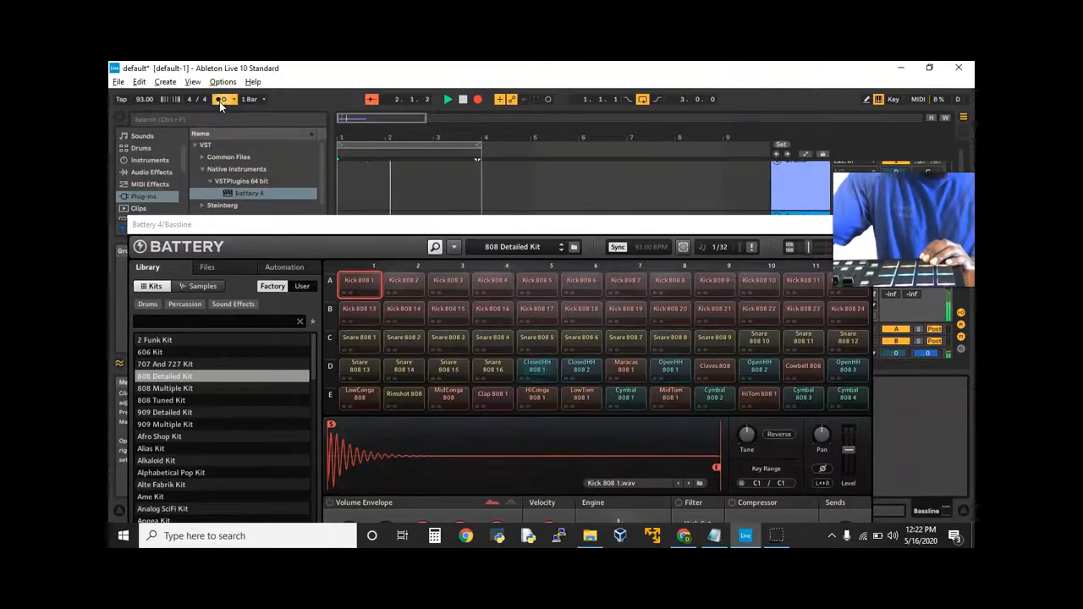
Step: Move the Battery window off the Bassline clip during the take, and finish with the metronome and recording switched off
{"action": "left_click", "coordinate": [439, 225]}
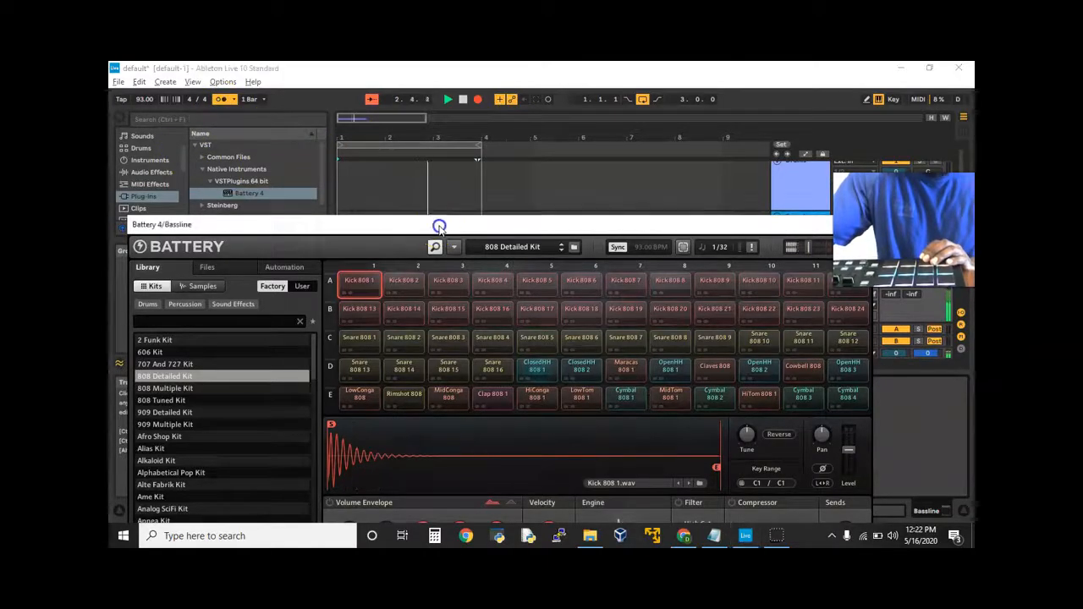
{"action": "left_click_drag", "start_coordinate": [439, 225], "coordinate": [445, 315]}
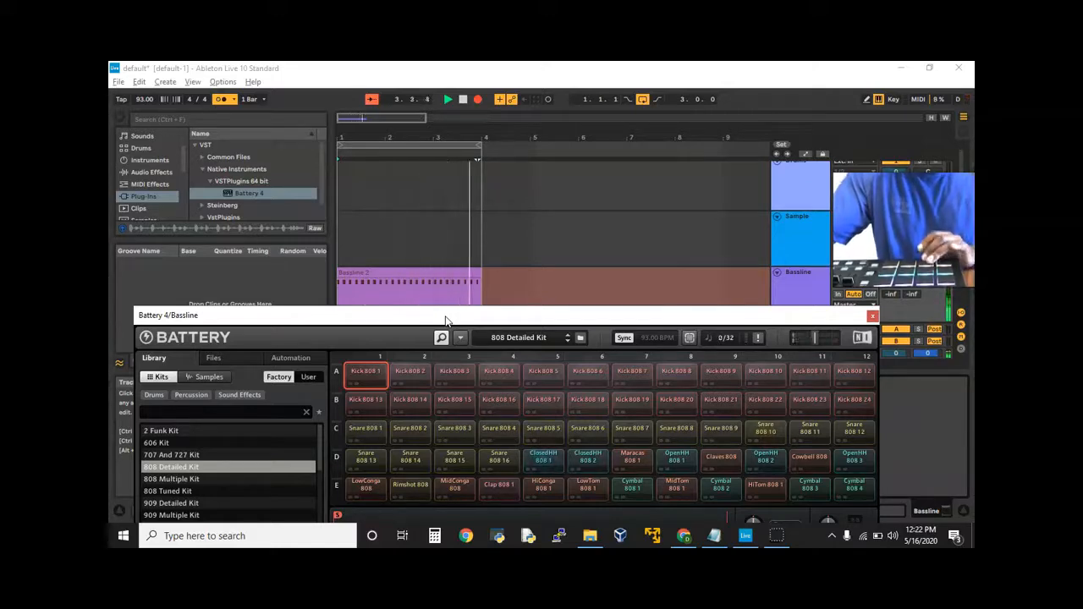
{"action": "left_click_drag", "start_coordinate": [443, 314], "coordinate": [487, 273]}
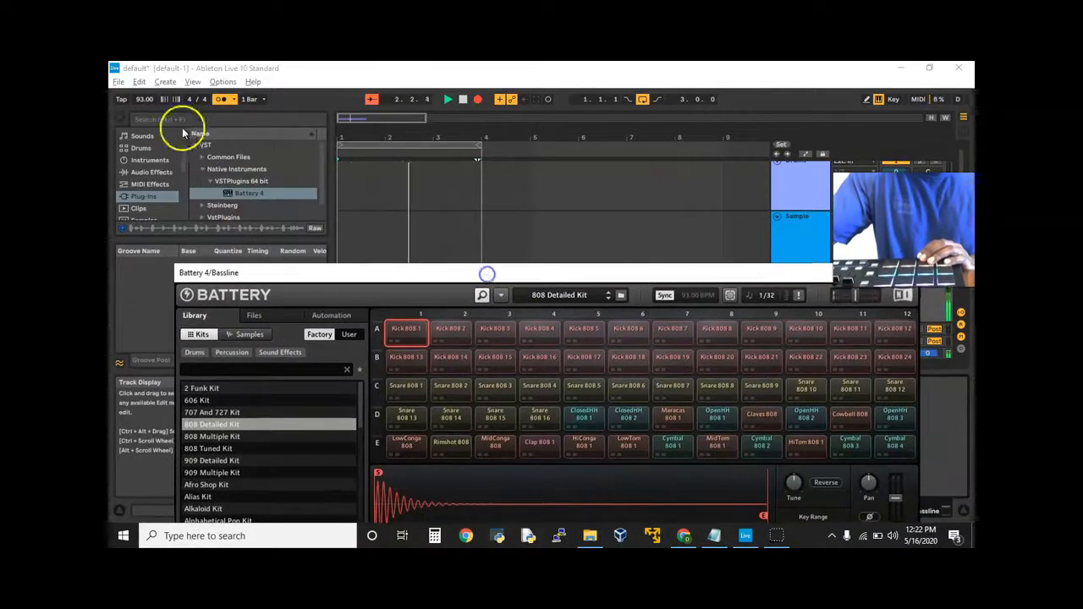
{"action": "left_click", "coordinate": [218, 99]}
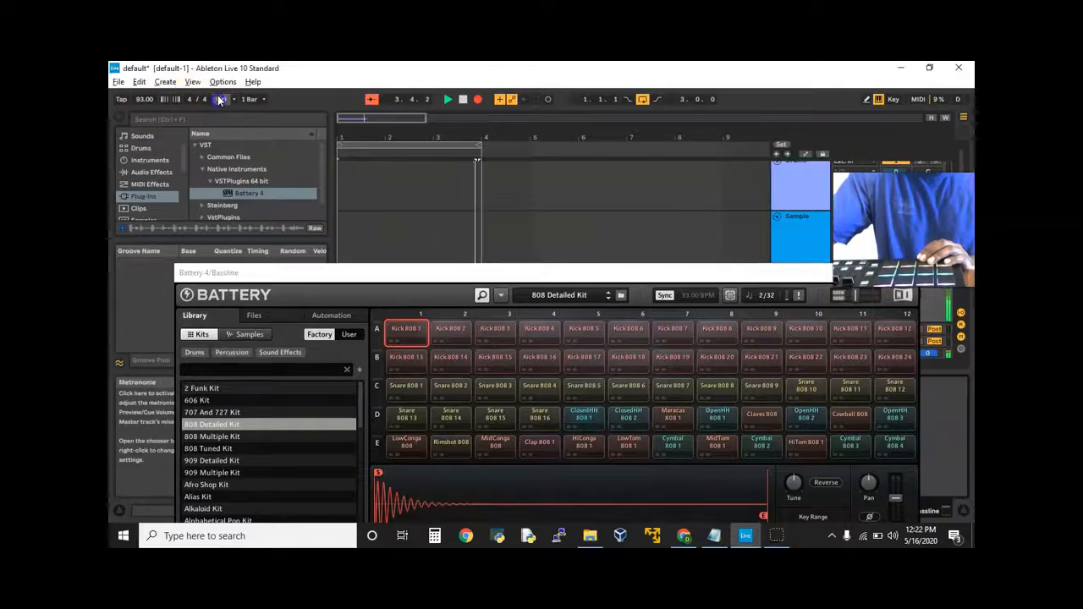
{"action": "left_click", "coordinate": [478, 99]}
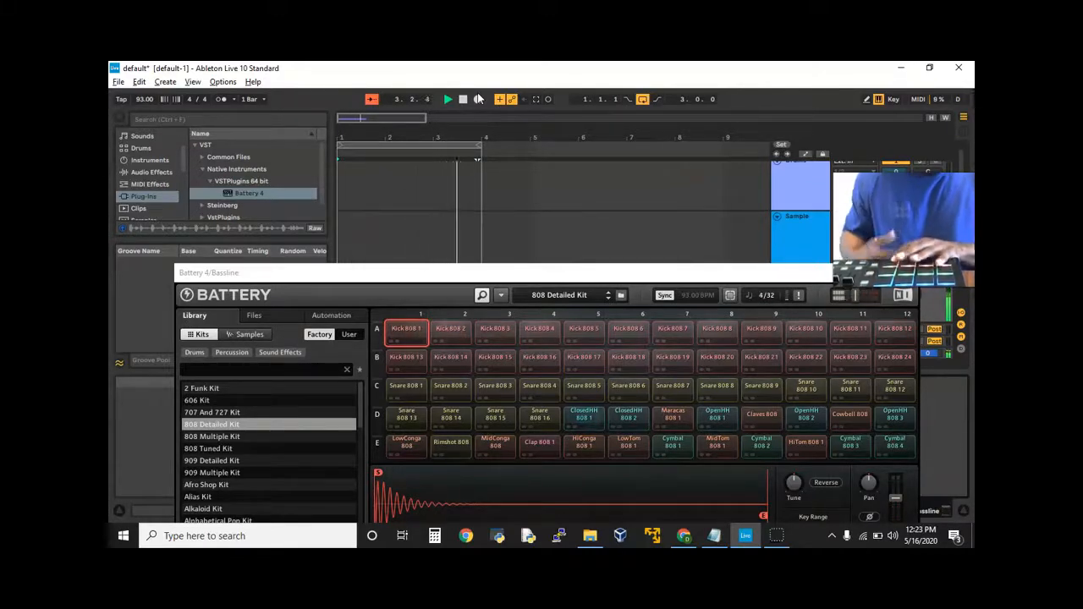
Step: Select the Kick 808 4 cell in Battery and trim its sample end to about 22732
{"action": "left_click", "coordinate": [543, 332]}
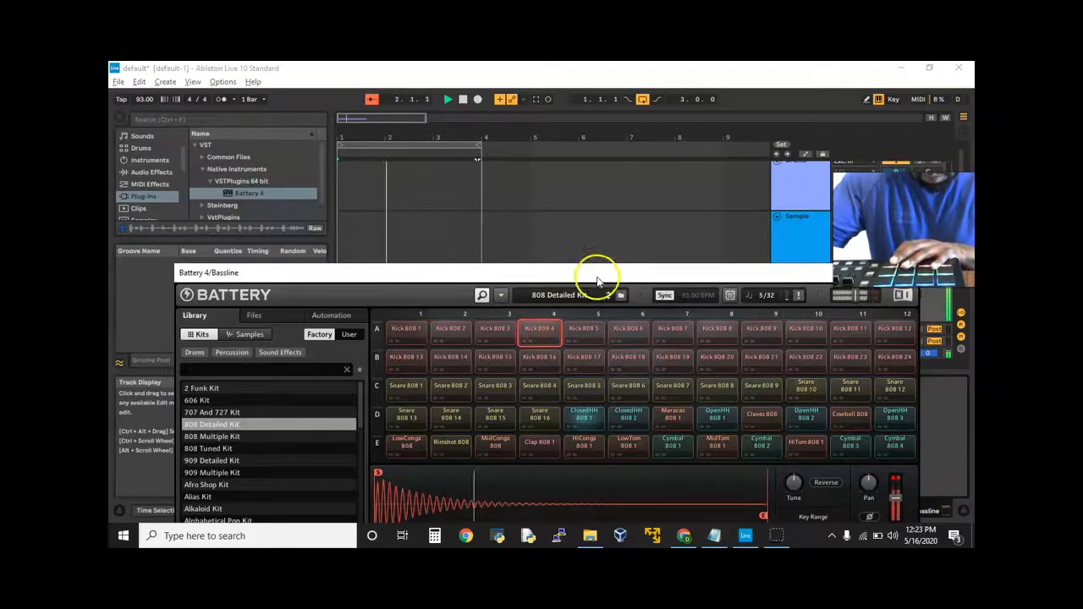
{"action": "left_click_drag", "start_coordinate": [597, 277], "coordinate": [598, 200]}
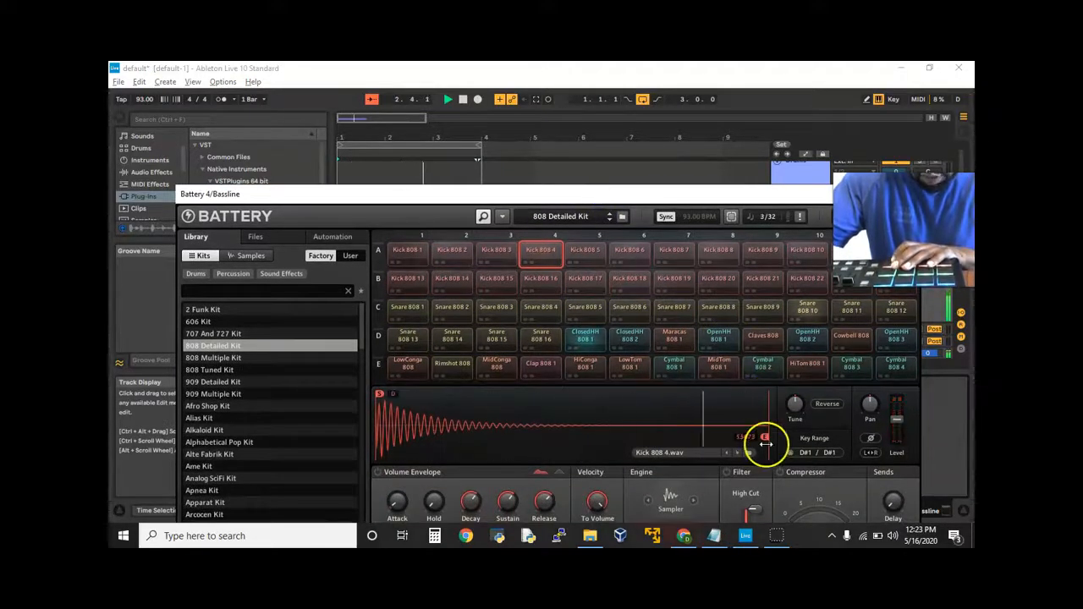
{"action": "left_click_drag", "start_coordinate": [764, 440], "coordinate": [435, 431]}
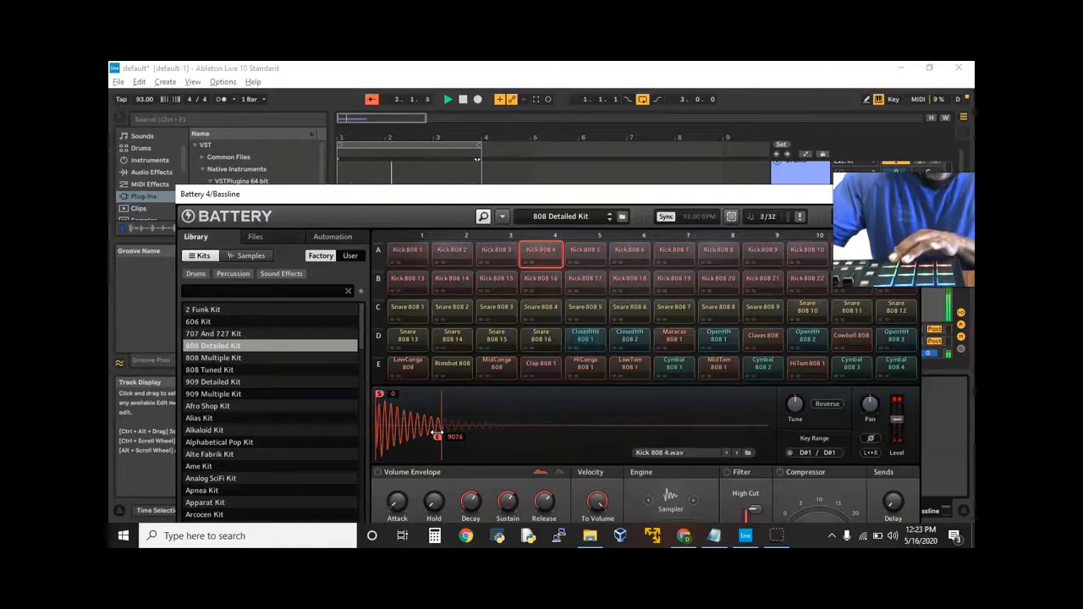
{"action": "left_click_drag", "start_coordinate": [438, 434], "coordinate": [530, 435]}
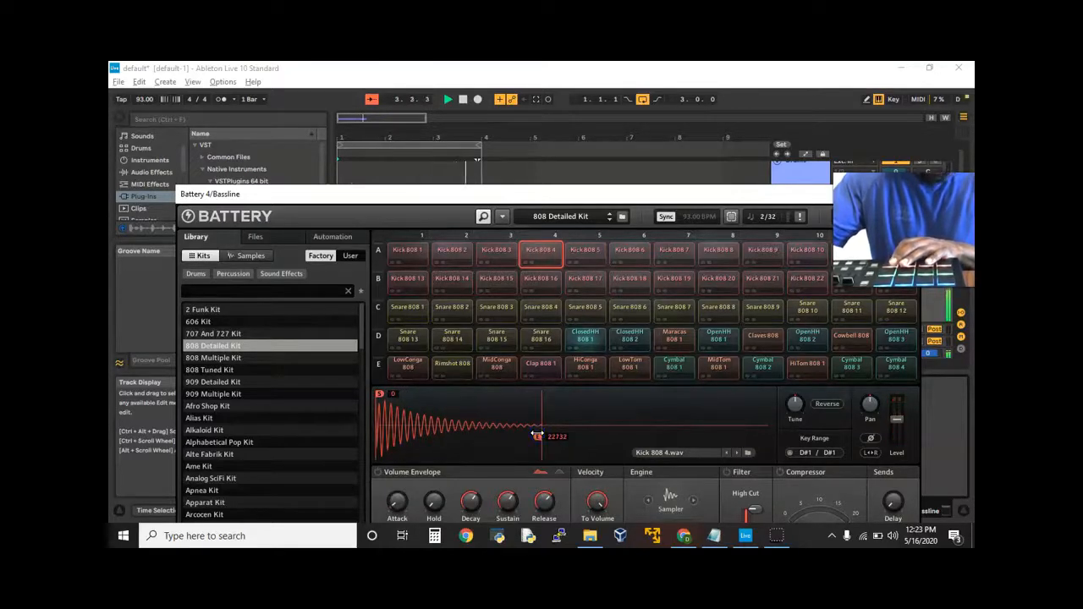
Step: Restart recording on the Bassline track with the metronome on, clear the Battery window from the clip, and finish with metronome and recording off
{"action": "left_click", "coordinate": [463, 99]}
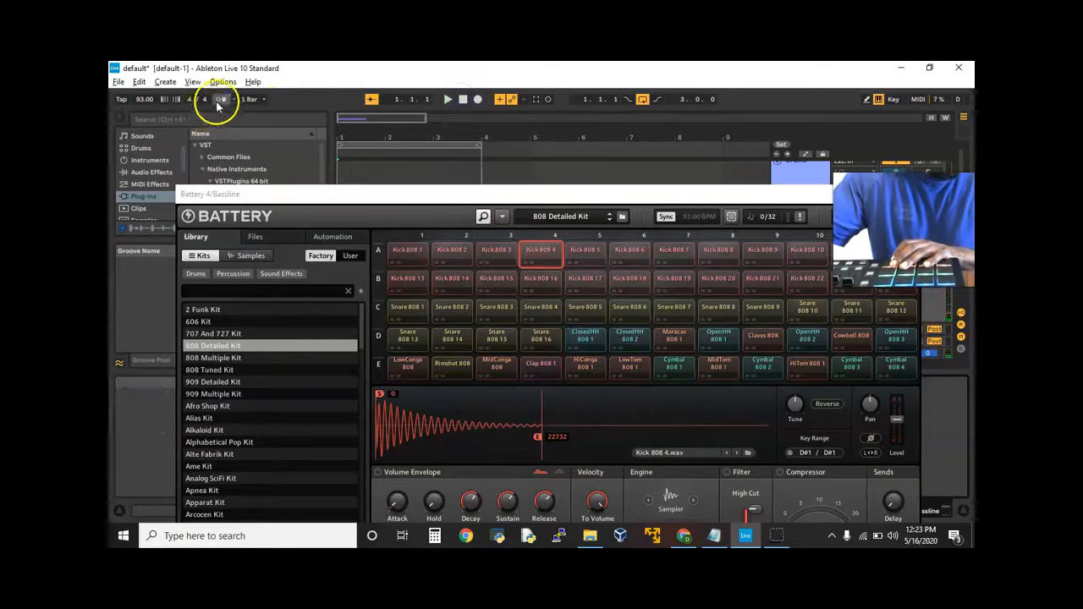
{"action": "left_click", "coordinate": [218, 102]}
{"action": "left_click", "coordinate": [477, 100]}
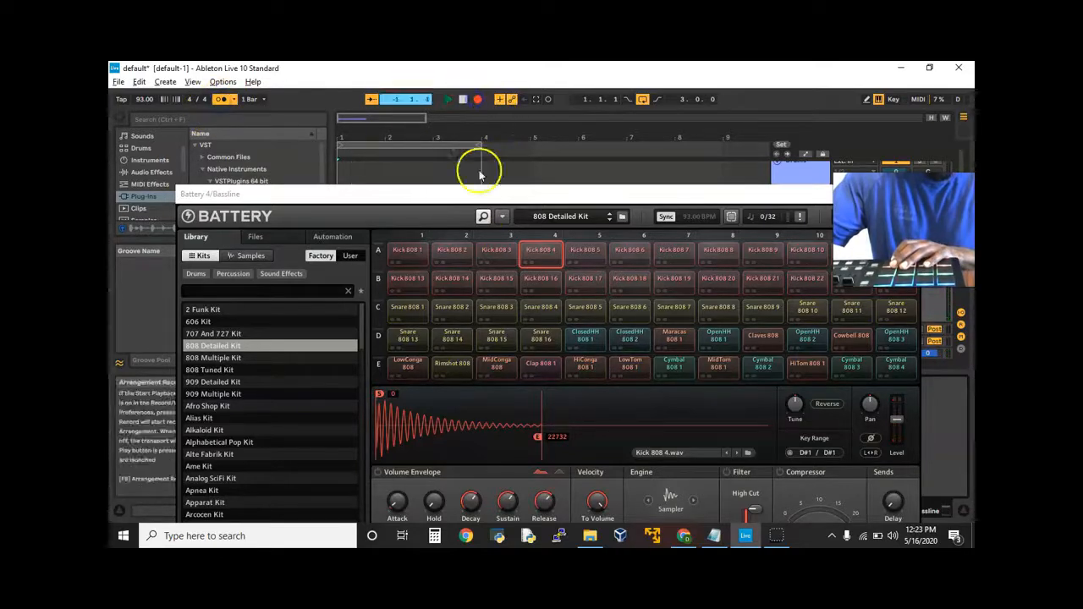
{"action": "left_click_drag", "start_coordinate": [478, 191], "coordinate": [490, 428]}
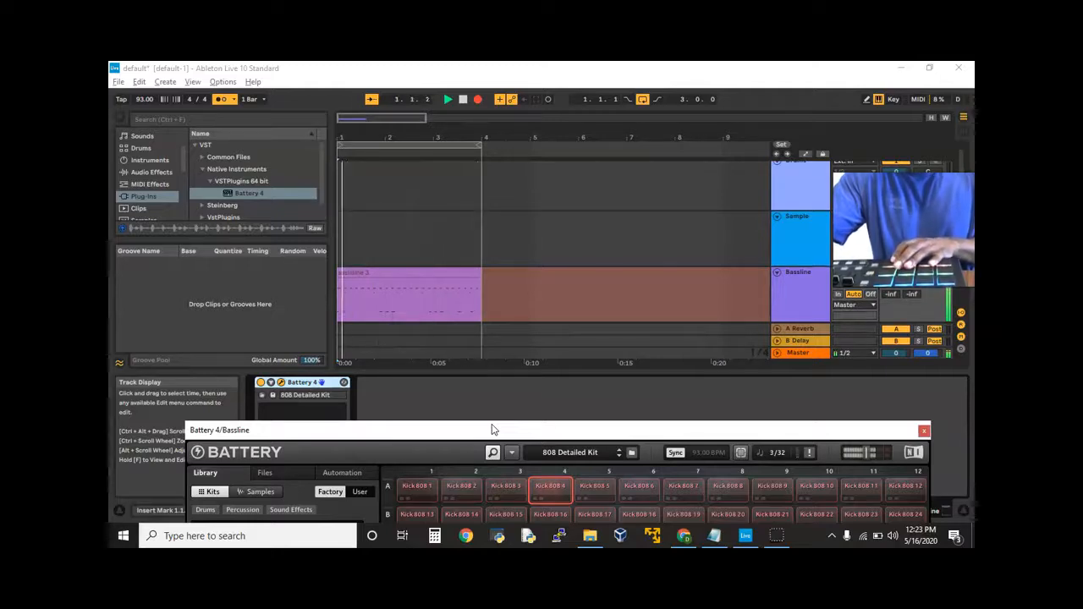
{"action": "left_click", "coordinate": [220, 99]}
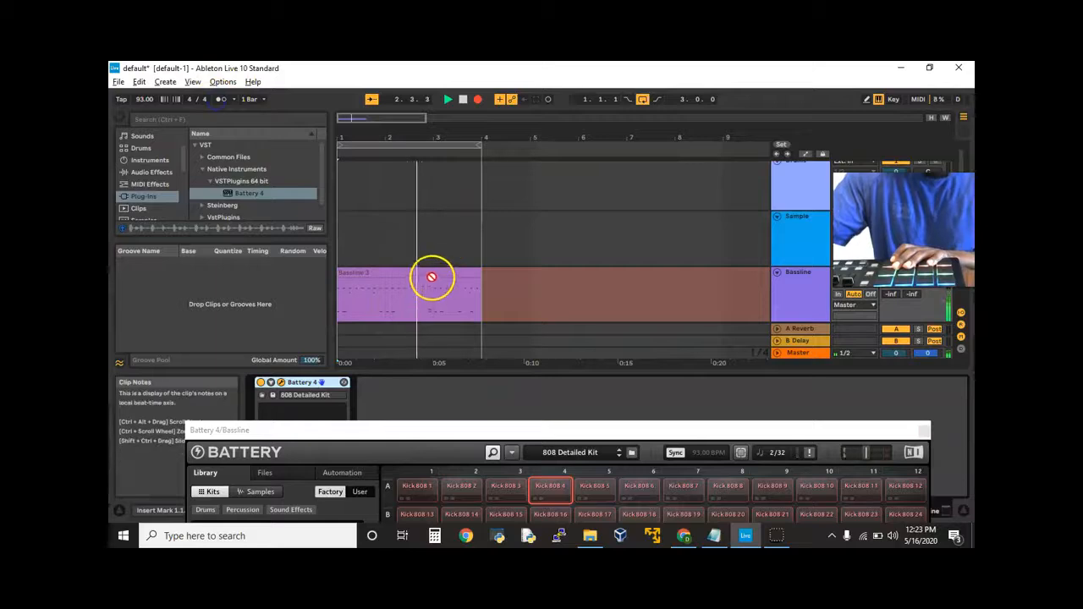
{"action": "left_click", "coordinate": [478, 99]}
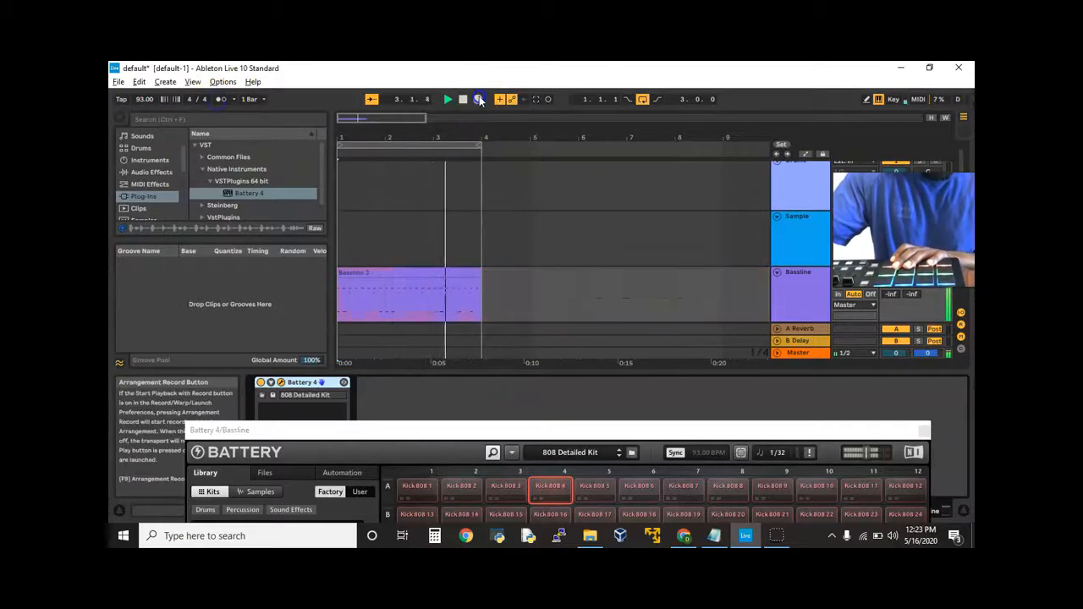
Step: Open the Bassline clip's notes, bring the low kick notes around C1 into view, and close the Battery window covering the editor
{"action": "left_click", "coordinate": [444, 273]}
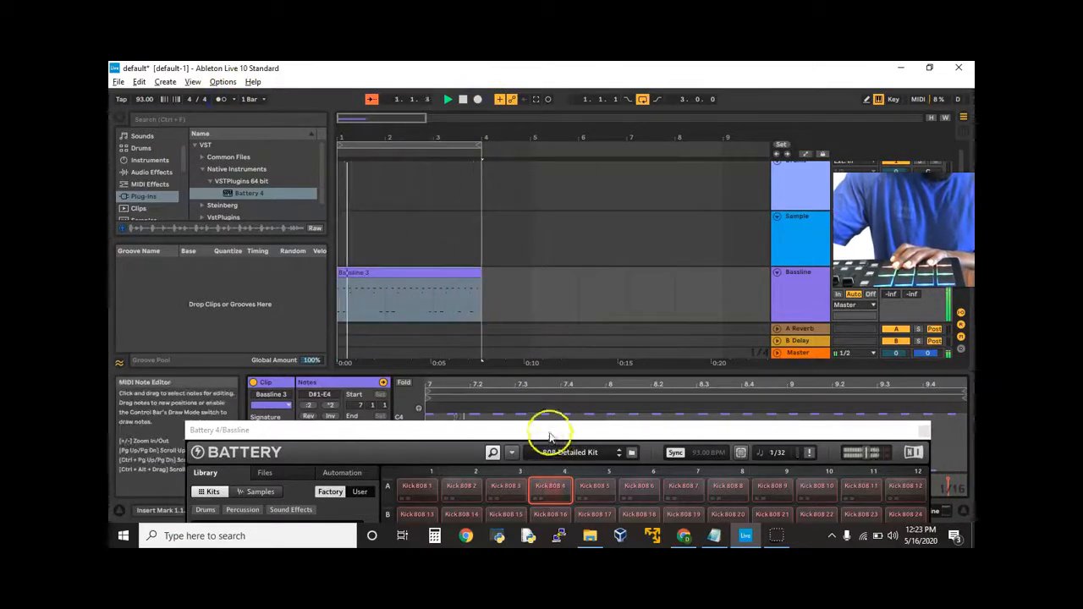
{"action": "left_click_drag", "start_coordinate": [551, 429], "coordinate": [437, 484]}
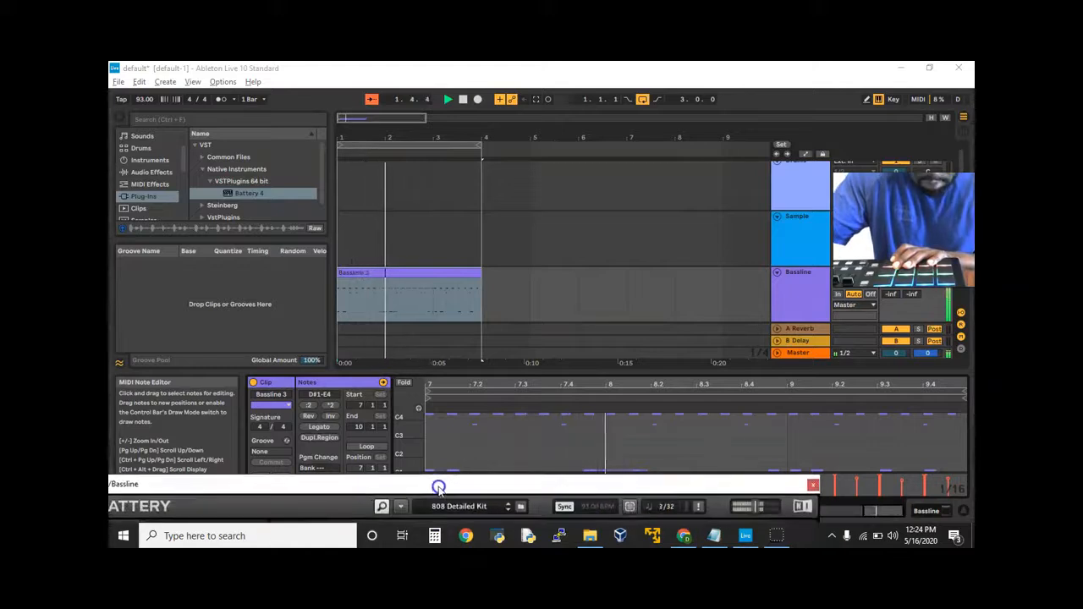
{"action": "left_click_drag", "start_coordinate": [407, 441], "coordinate": [407, 405]}
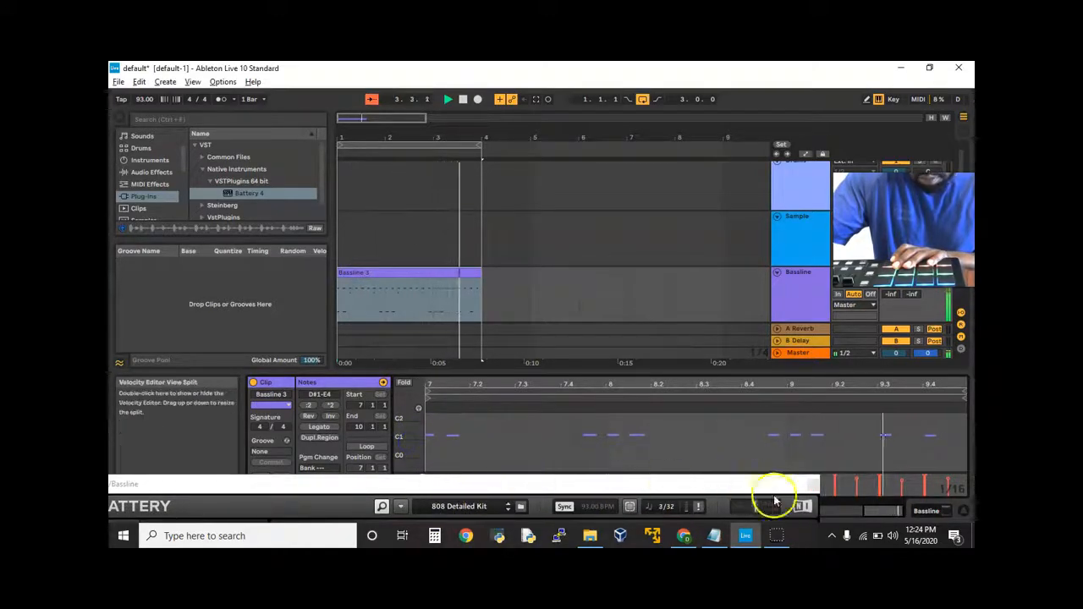
{"action": "left_click", "coordinate": [810, 483]}
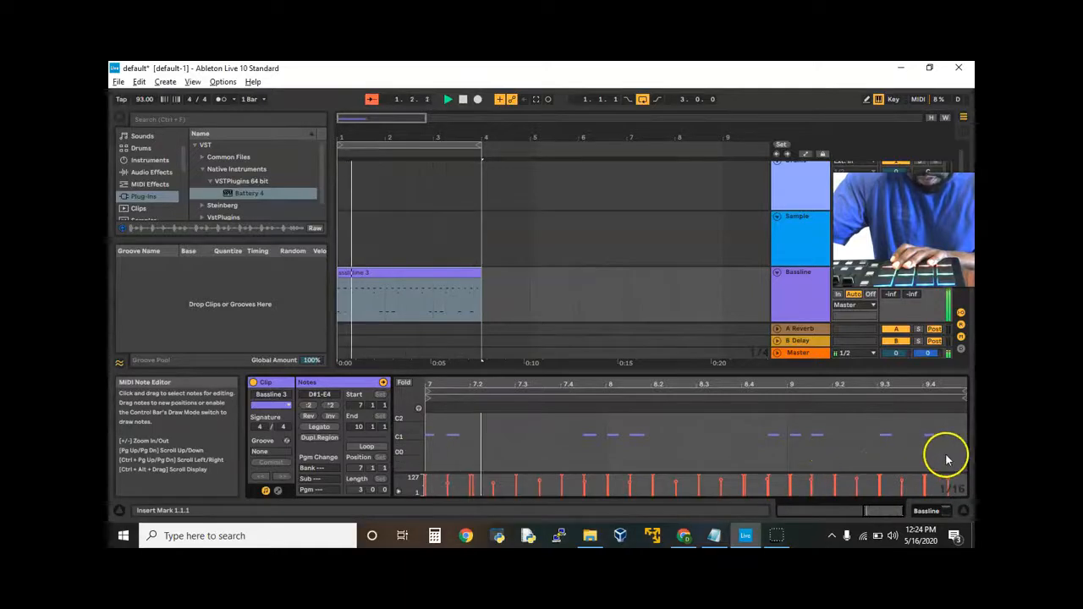
{"action": "left_click", "coordinate": [926, 436]}
{"action": "left_click_drag", "start_coordinate": [925, 439], "coordinate": [426, 444]}
{"action": "left_click", "coordinate": [560, 458]}
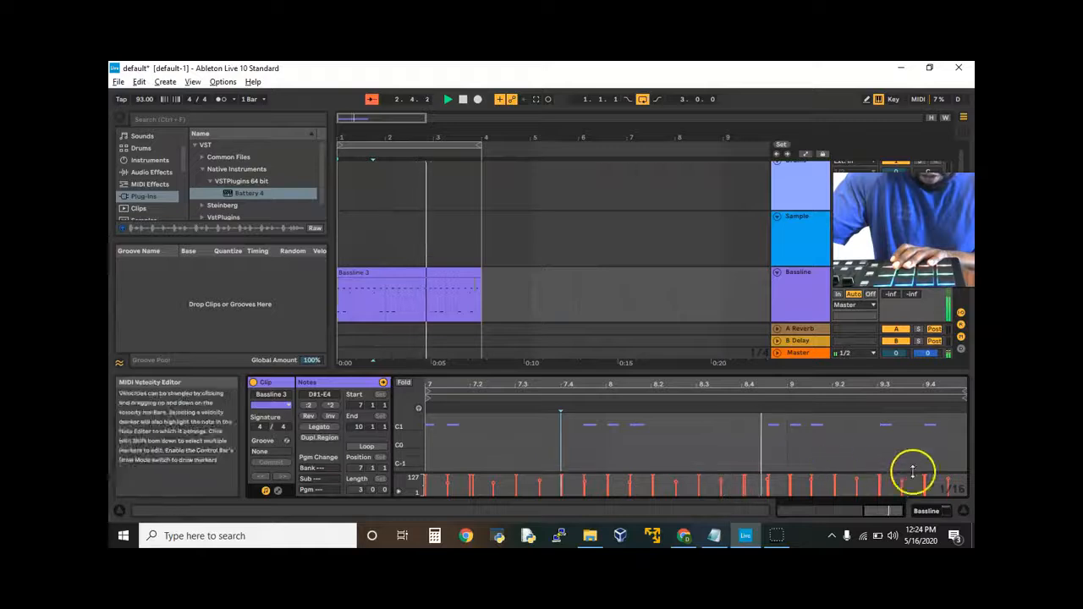
Step: Select all the D#1 kick notes in the Bassline clip, quantize them, and stop playback after checking the notes
{"action": "left_click", "coordinate": [947, 458]}
{"action": "left_click_drag", "start_coordinate": [948, 459], "coordinate": [423, 423]}
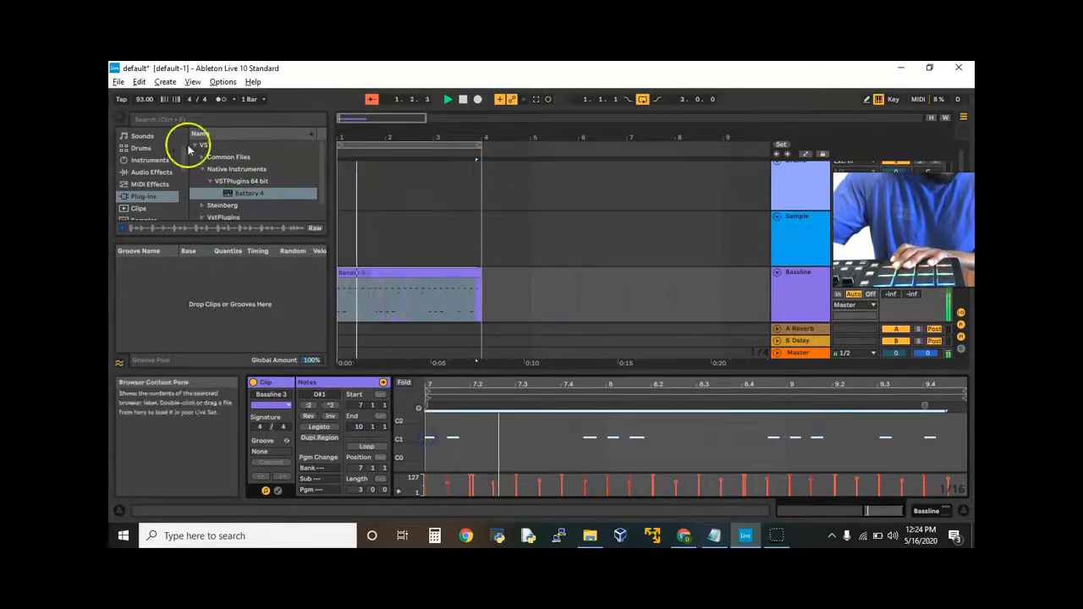
{"action": "left_click", "coordinate": [139, 81]}
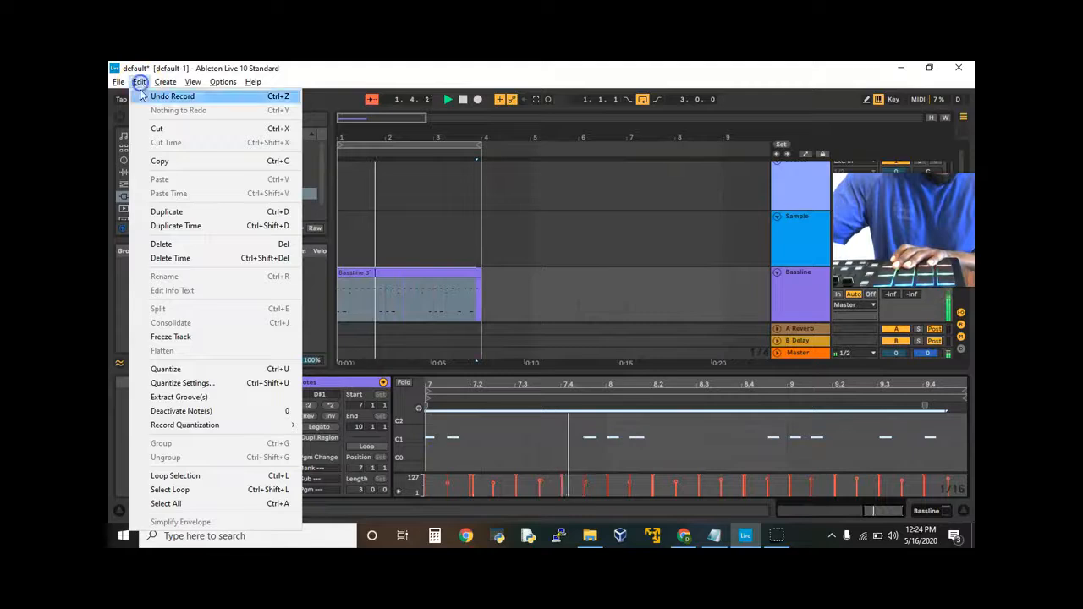
{"action": "left_click", "coordinate": [184, 369]}
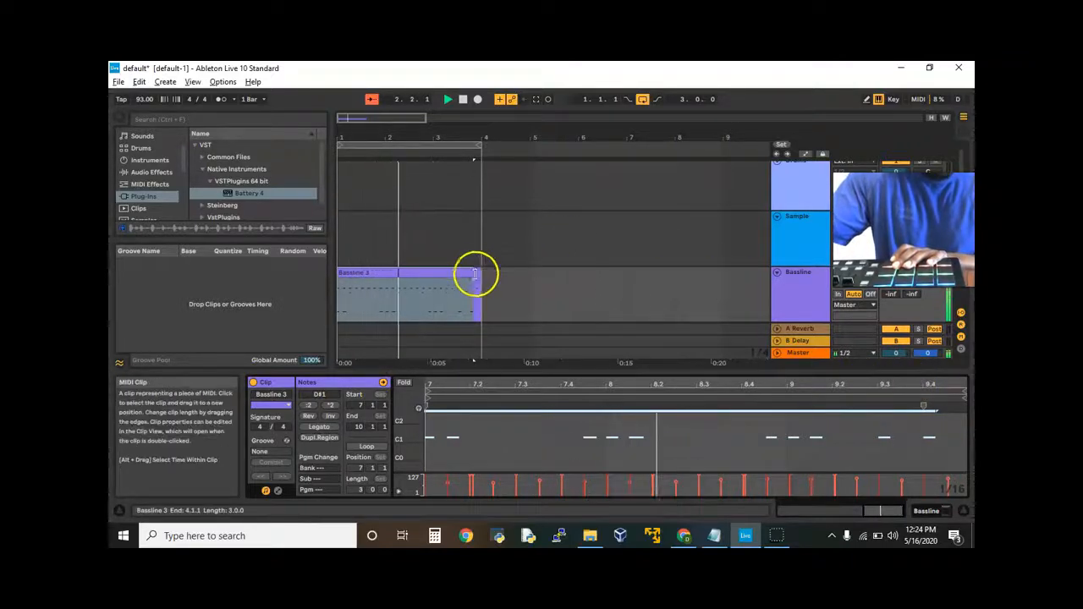
{"action": "scroll", "coordinate": [663, 437], "scroll_direction": "up", "scroll_amount": 5}
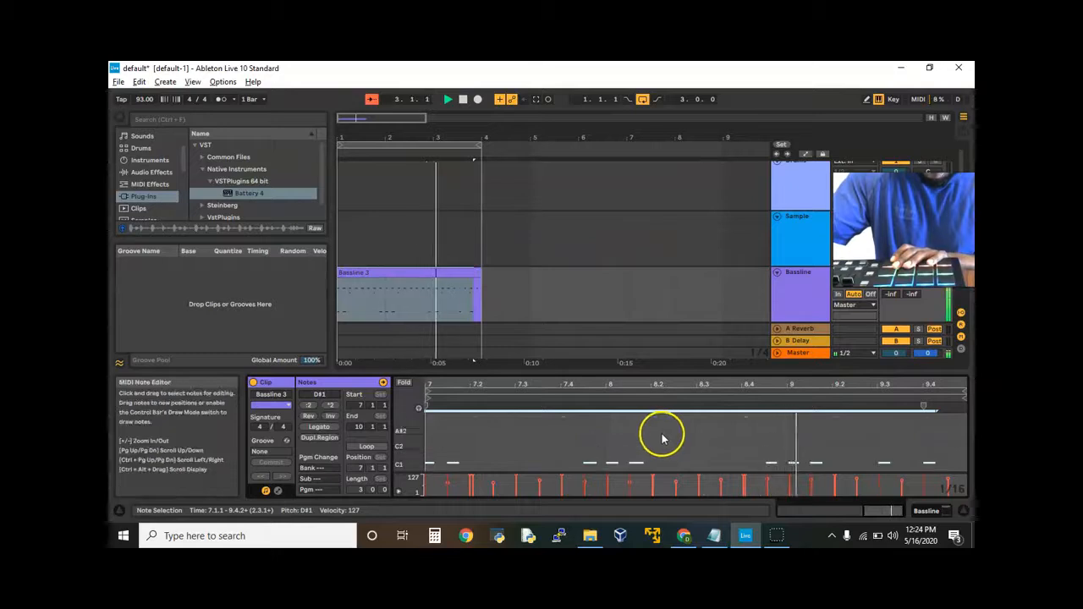
{"action": "scroll", "coordinate": [662, 437], "scroll_direction": "down", "scroll_amount": 1}
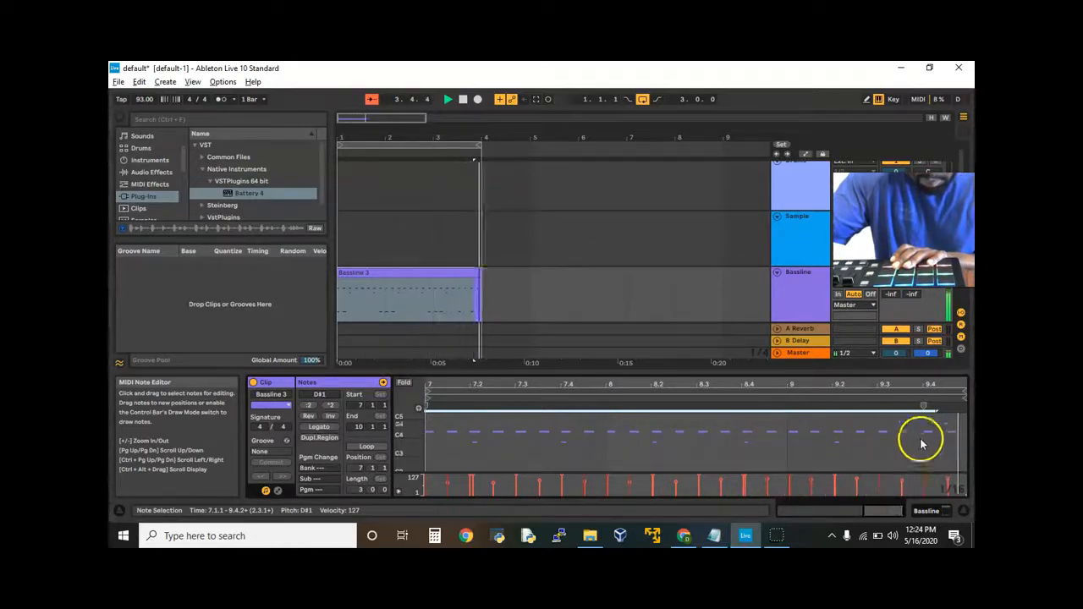
{"action": "left_click", "coordinate": [463, 100]}
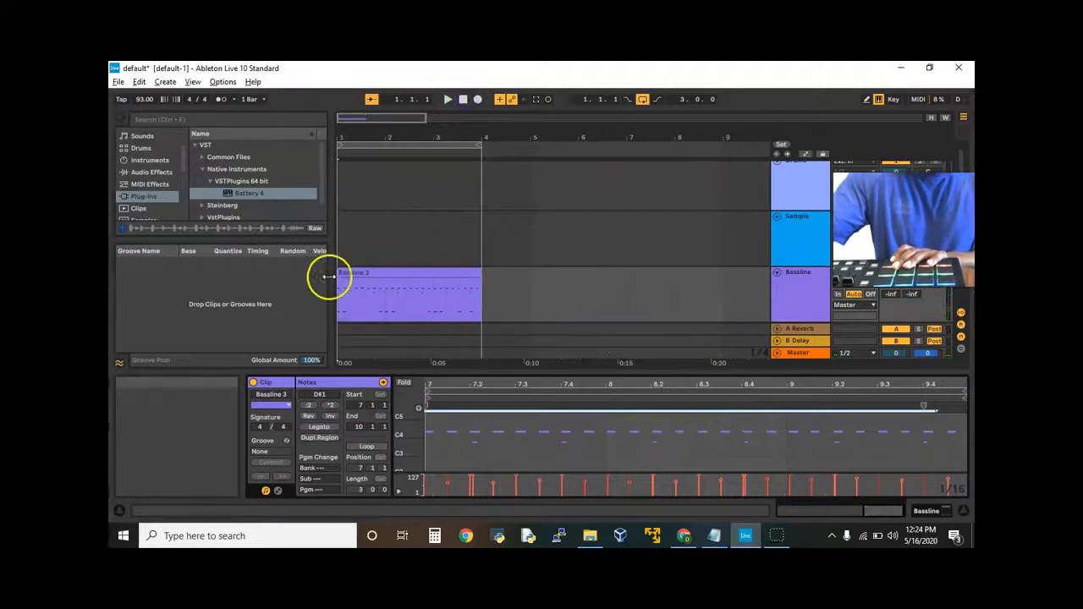
Step: Open the Bassline 3 clip's details and browse the groove library from the groove pool
{"action": "left_click", "coordinate": [376, 275]}
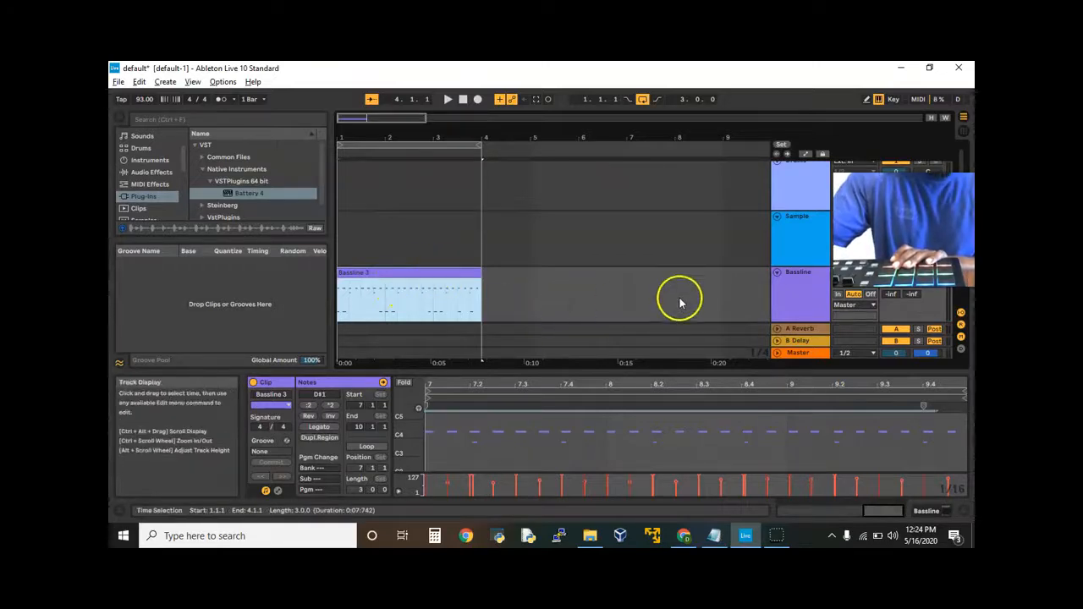
{"action": "scroll", "coordinate": [761, 287], "scroll_direction": "down", "scroll_amount": 3}
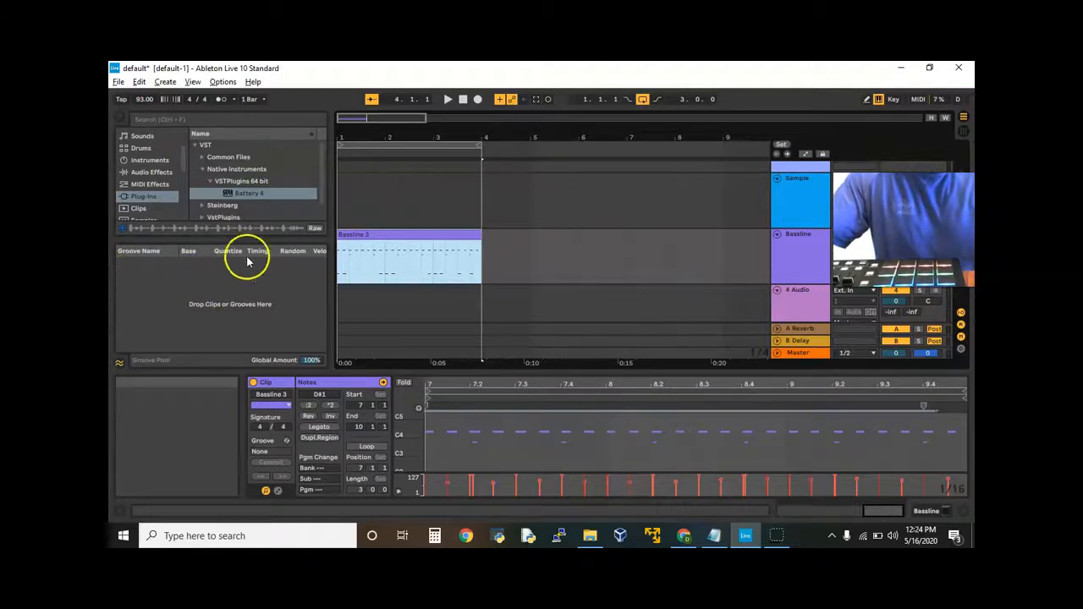
{"action": "left_click", "coordinate": [351, 233]}
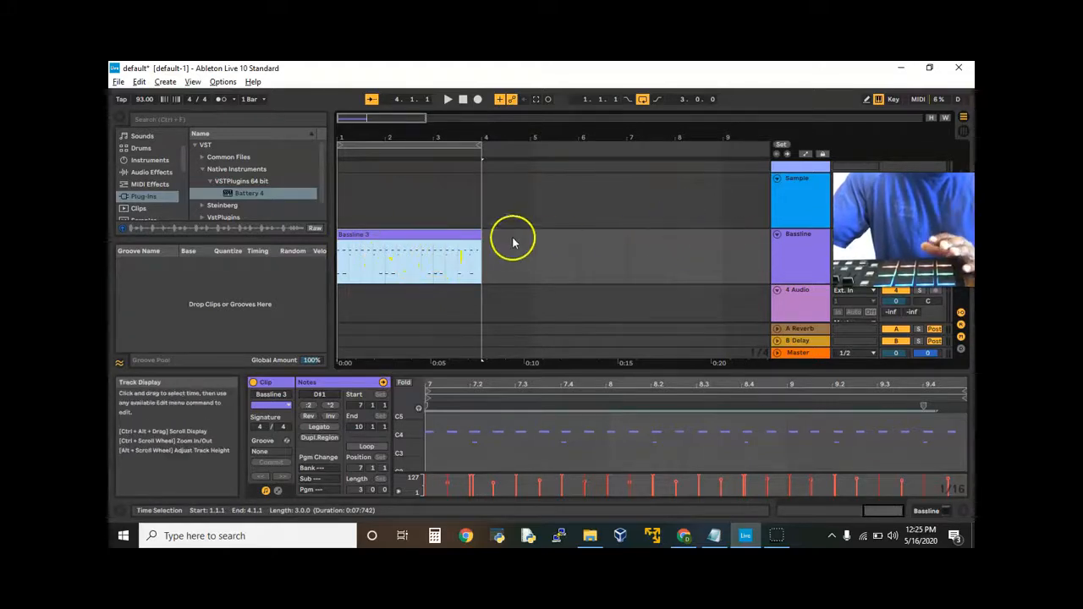
{"action": "double_click", "coordinate": [427, 232]}
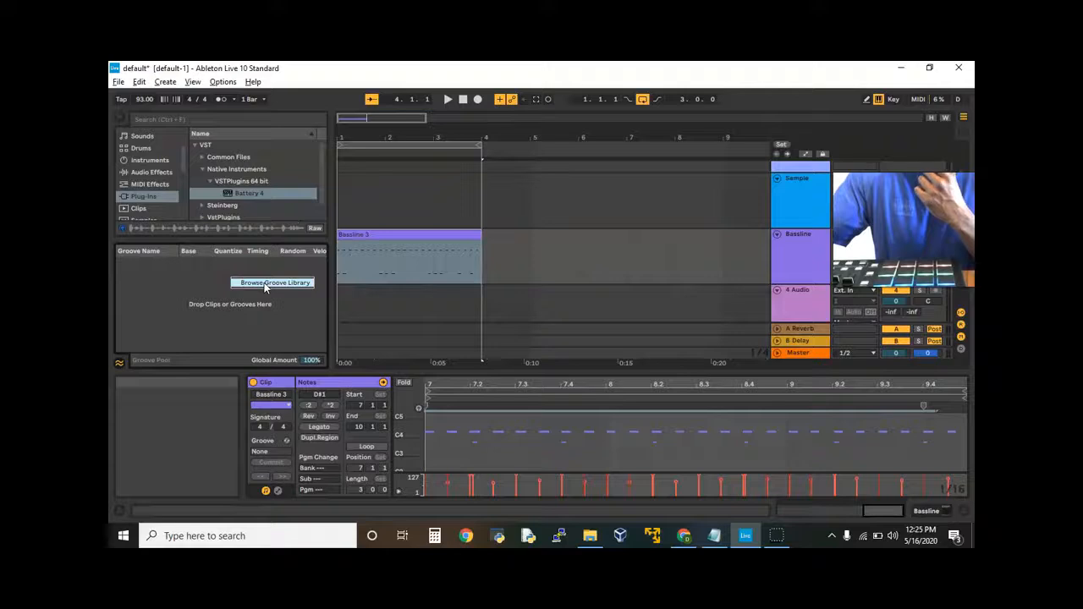
{"action": "left_click", "coordinate": [264, 285]}
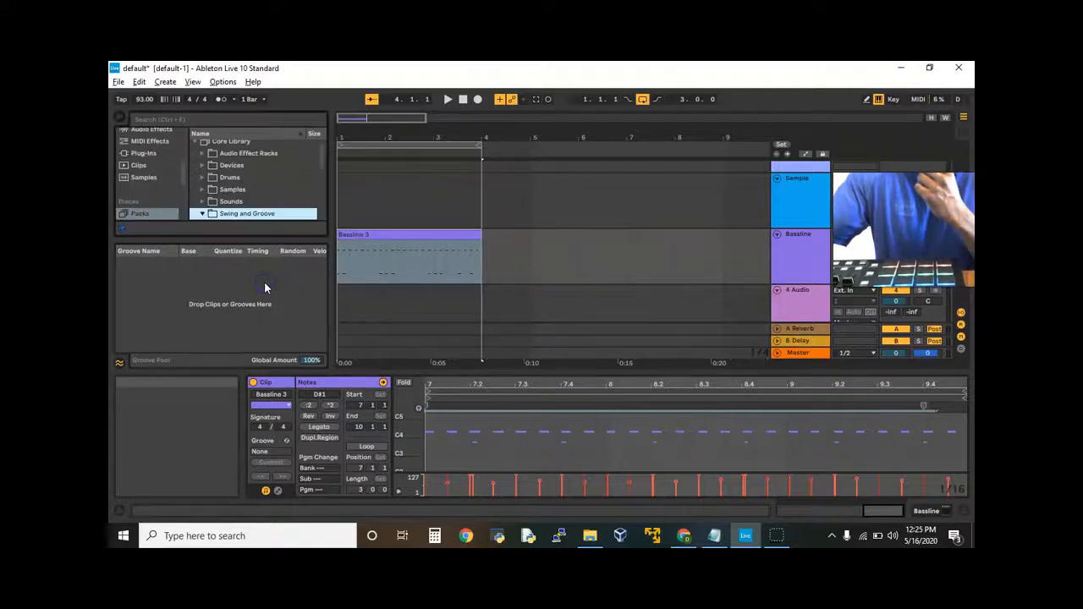
Step: Look through the Logic grooves in the Swing and Groove folder, and collapse the Logic folder again
{"action": "scroll", "coordinate": [237, 187], "scroll_direction": "down", "scroll_amount": 1}
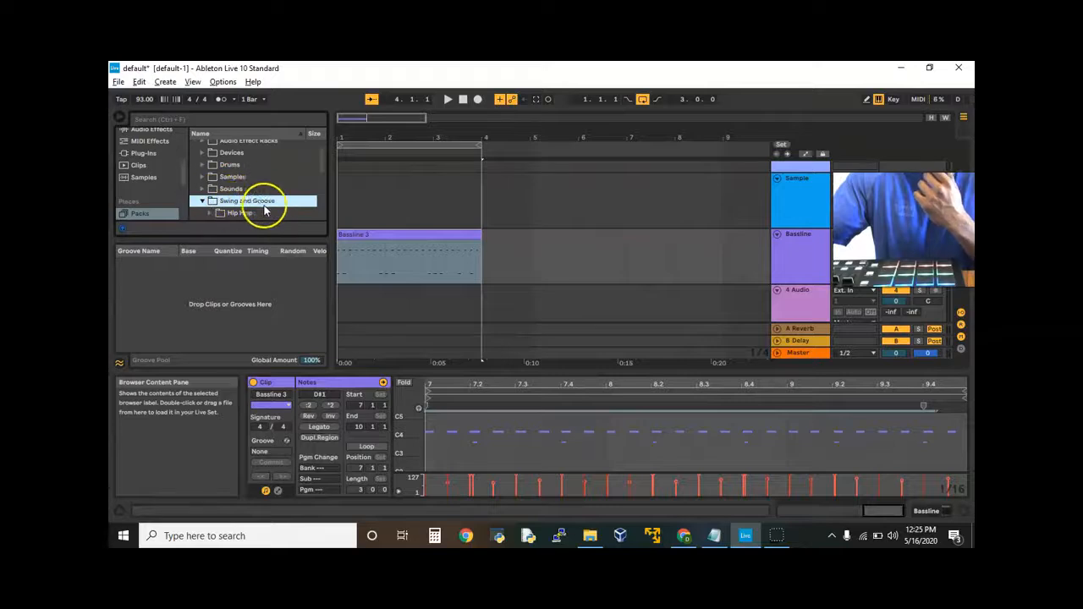
{"action": "scroll", "coordinate": [279, 207], "scroll_direction": "down", "scroll_amount": 3}
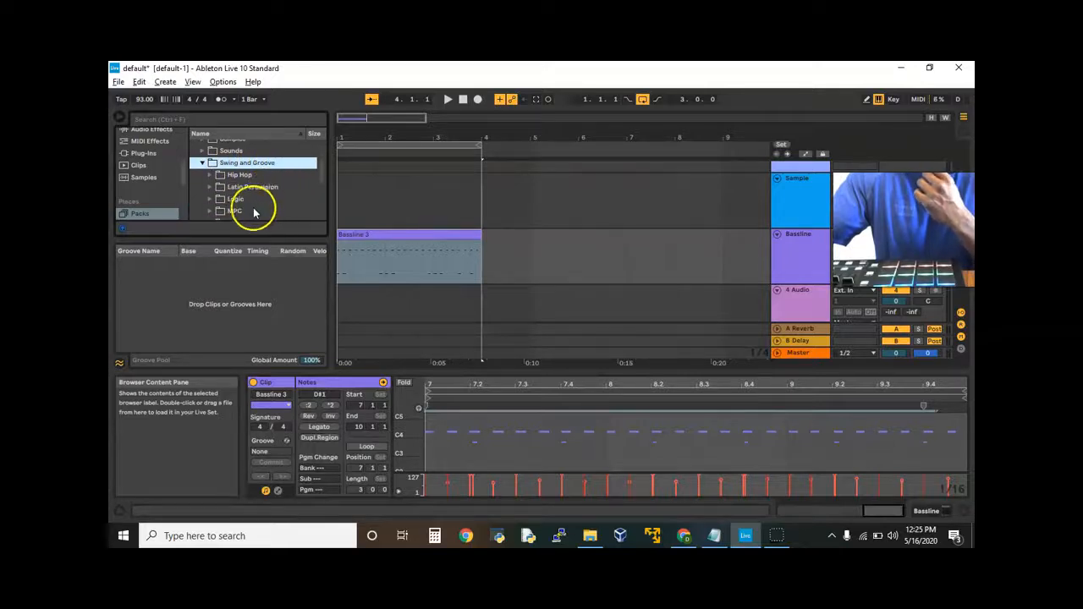
{"action": "left_click", "coordinate": [211, 200]}
{"action": "scroll", "coordinate": [272, 211], "scroll_direction": "down", "scroll_amount": 5}
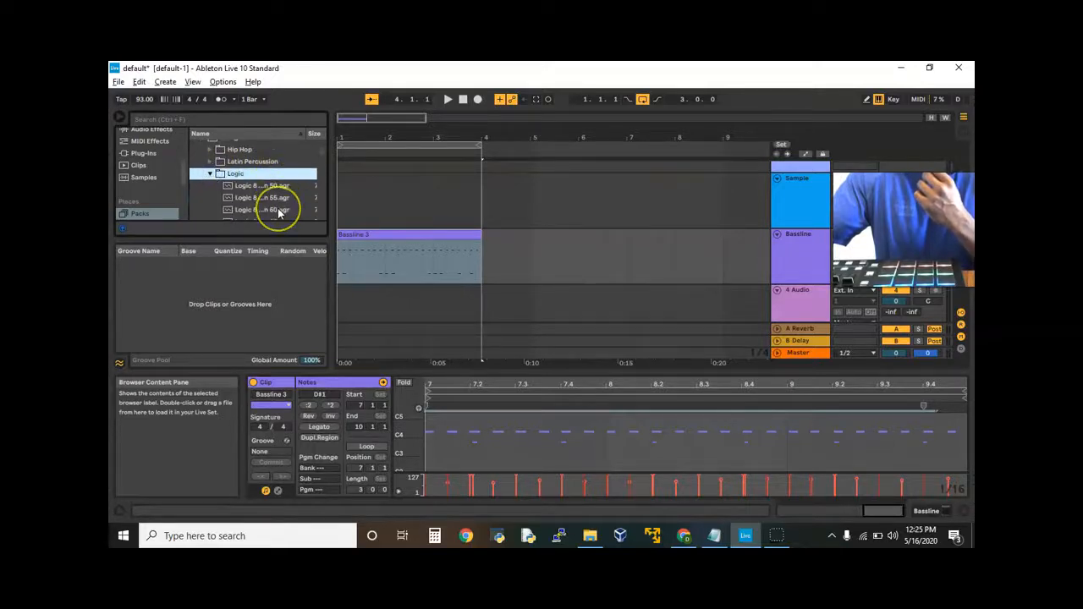
{"action": "scroll", "coordinate": [279, 208], "scroll_direction": "down", "scroll_amount": 4}
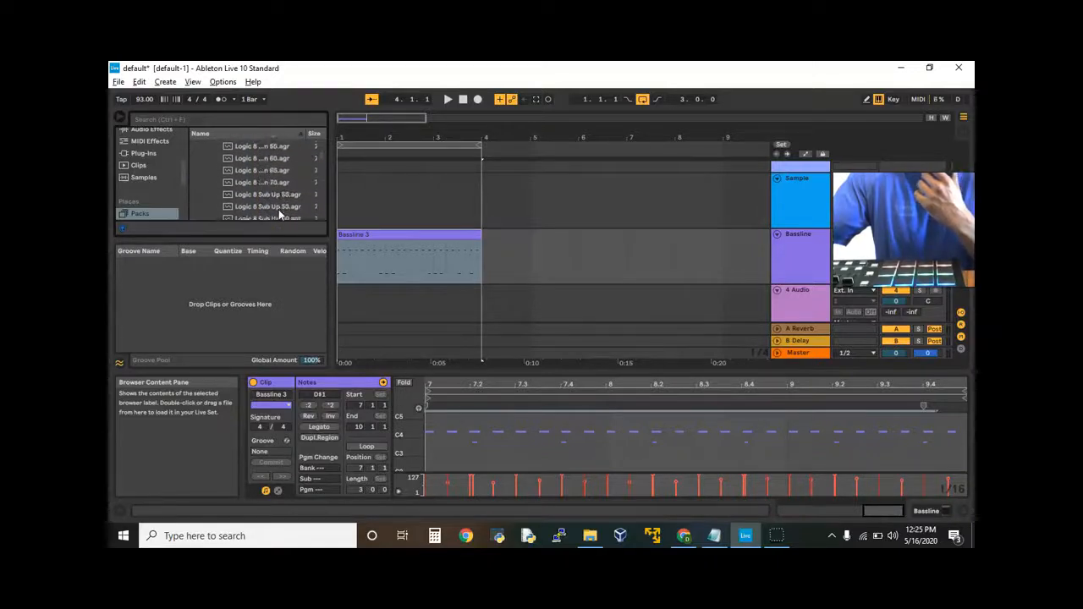
{"action": "scroll", "coordinate": [271, 203], "scroll_direction": "up", "scroll_amount": 8}
{"action": "left_click", "coordinate": [219, 190]}
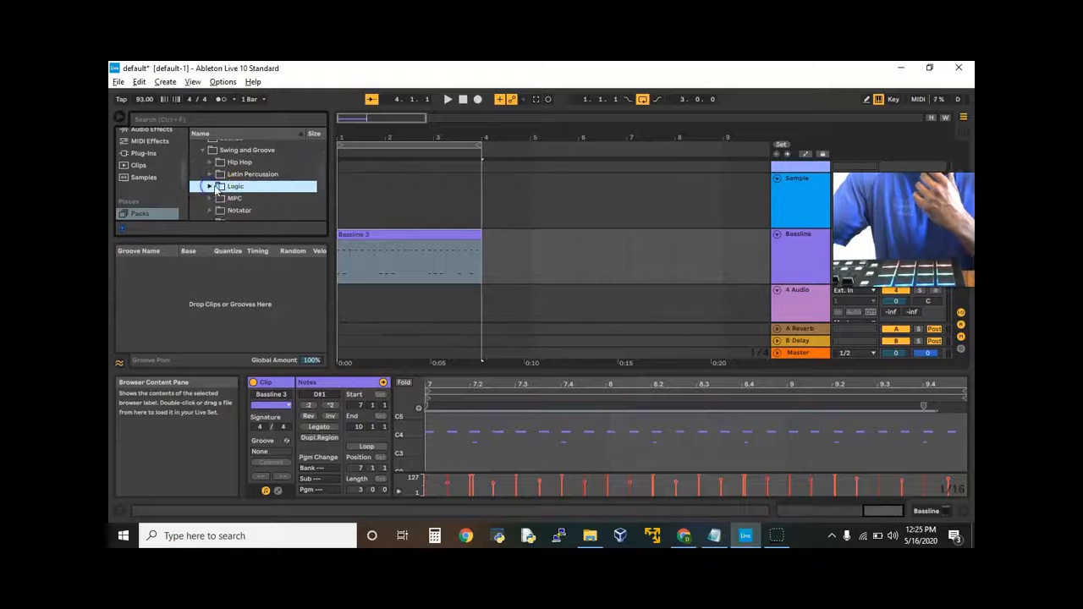
Step: Find the first MPC 16 groove ending in 55 in the MPC folder and add it to the groove pool
{"action": "left_click", "coordinate": [209, 198]}
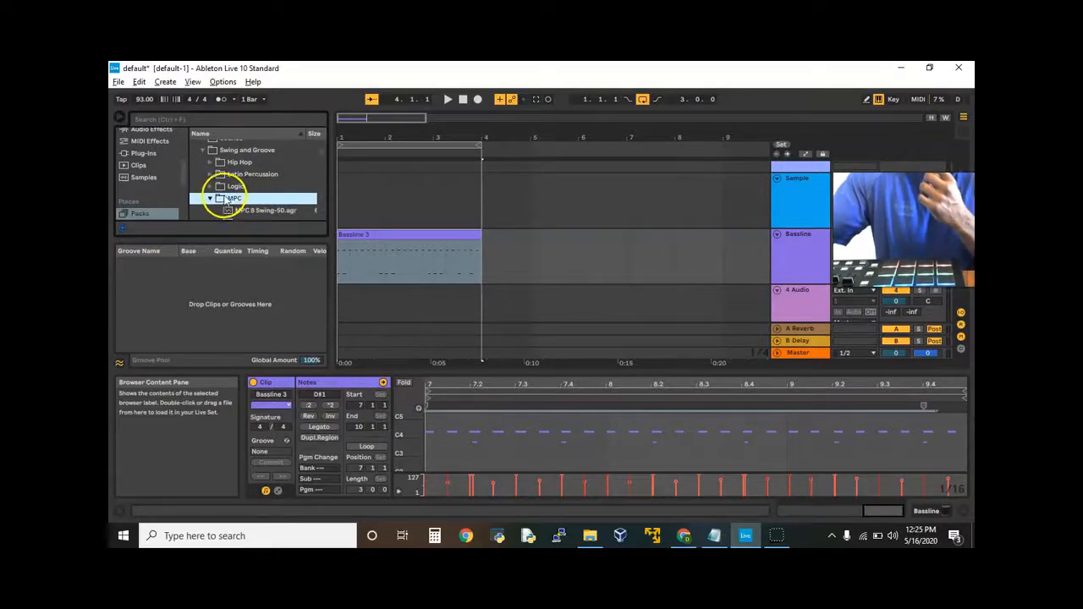
{"action": "scroll", "coordinate": [235, 203], "scroll_direction": "down", "scroll_amount": 3}
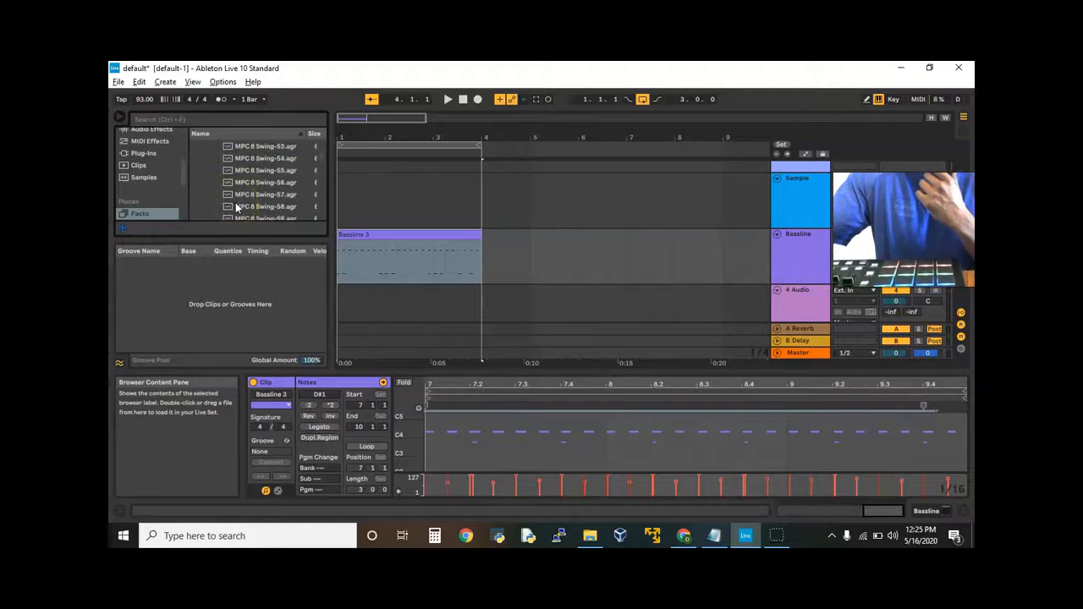
{"action": "scroll", "coordinate": [236, 206], "scroll_direction": "down", "scroll_amount": 3}
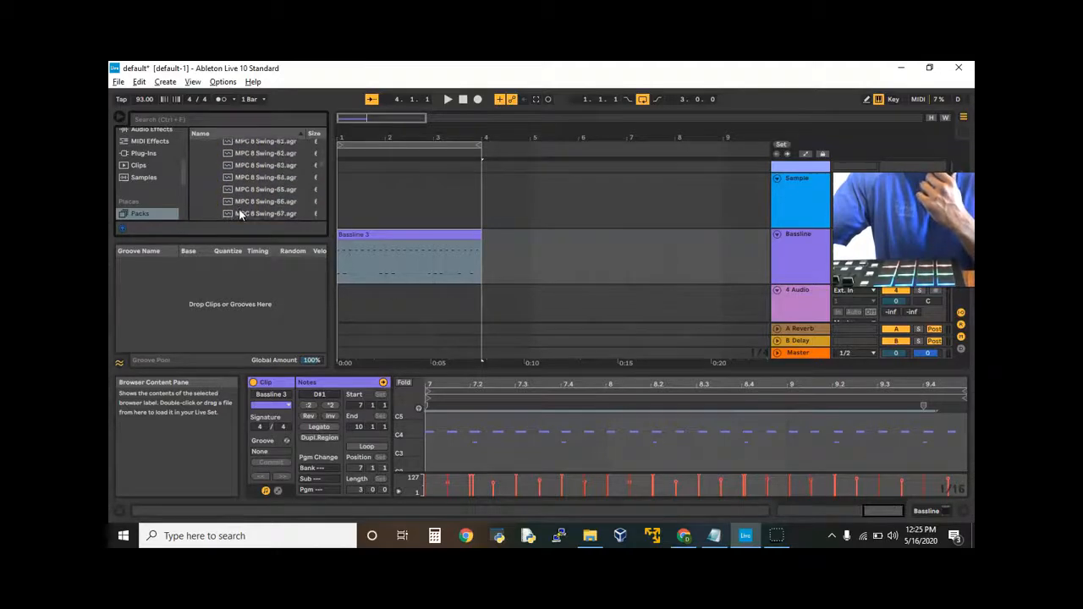
{"action": "scroll", "coordinate": [239, 214], "scroll_direction": "down", "scroll_amount": 4}
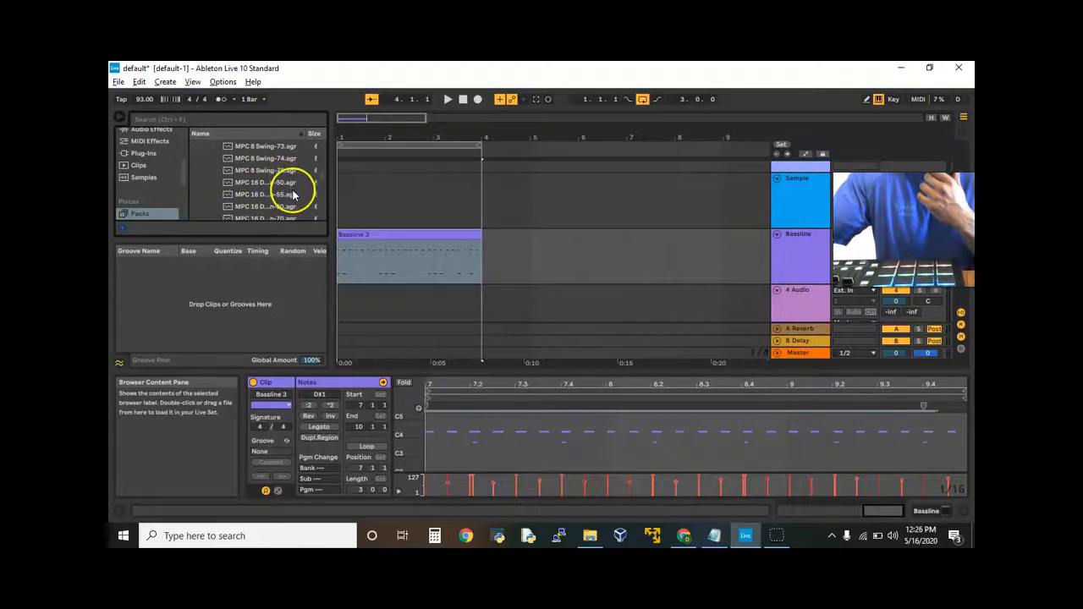
{"action": "scroll", "coordinate": [293, 196], "scroll_direction": "down", "scroll_amount": 1}
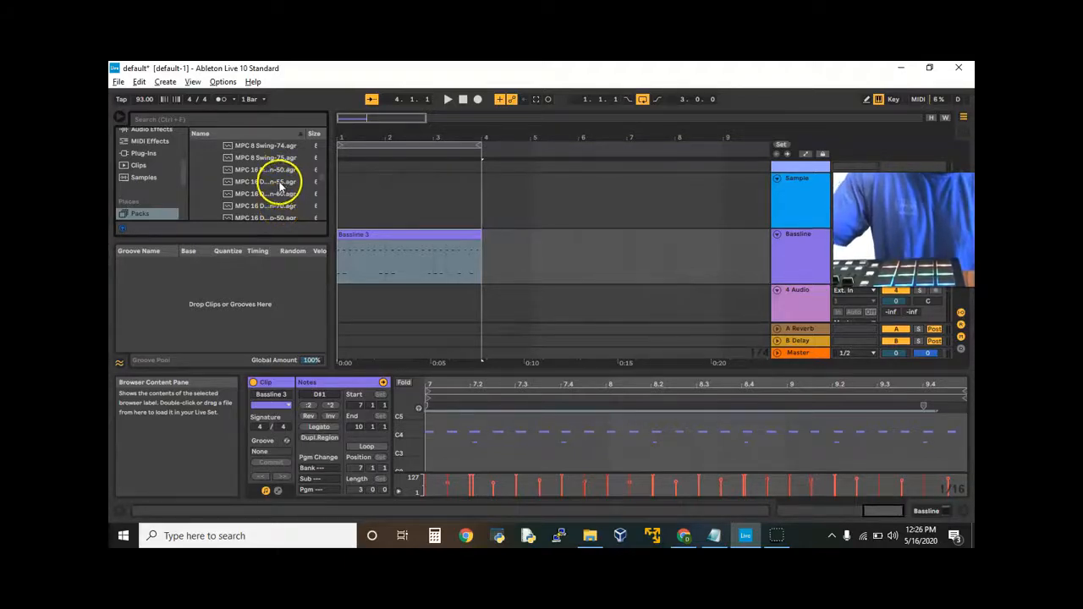
{"action": "left_click", "coordinate": [280, 182]}
{"action": "left_click_drag", "start_coordinate": [280, 183], "coordinate": [228, 283]}
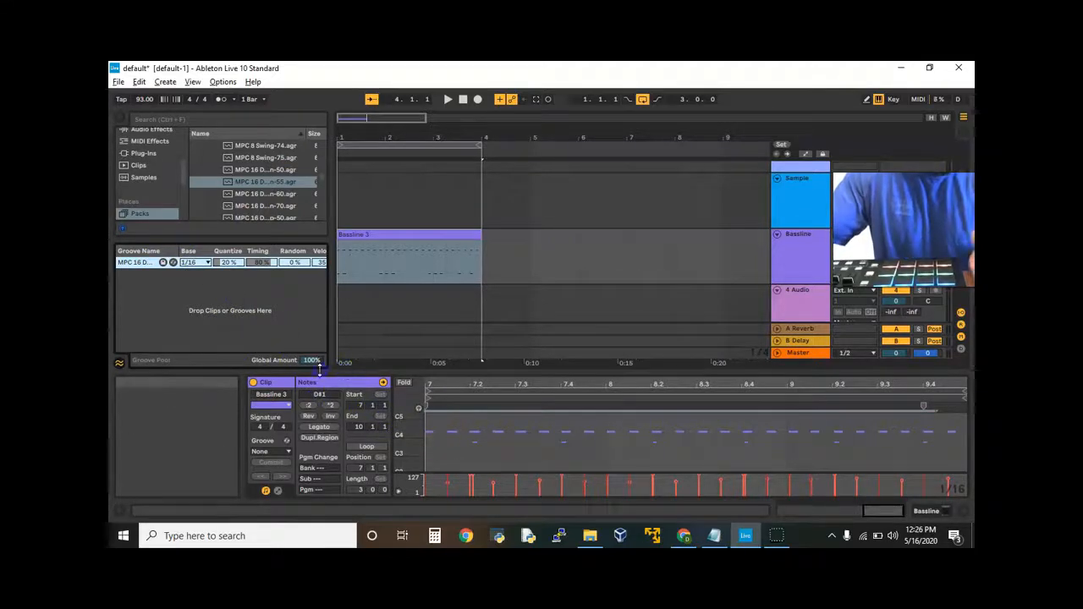
Step: Assign the MPC 16 groove to the Bassline 3 clip and play it back with the system volume at 80
{"action": "left_click", "coordinate": [267, 453]}
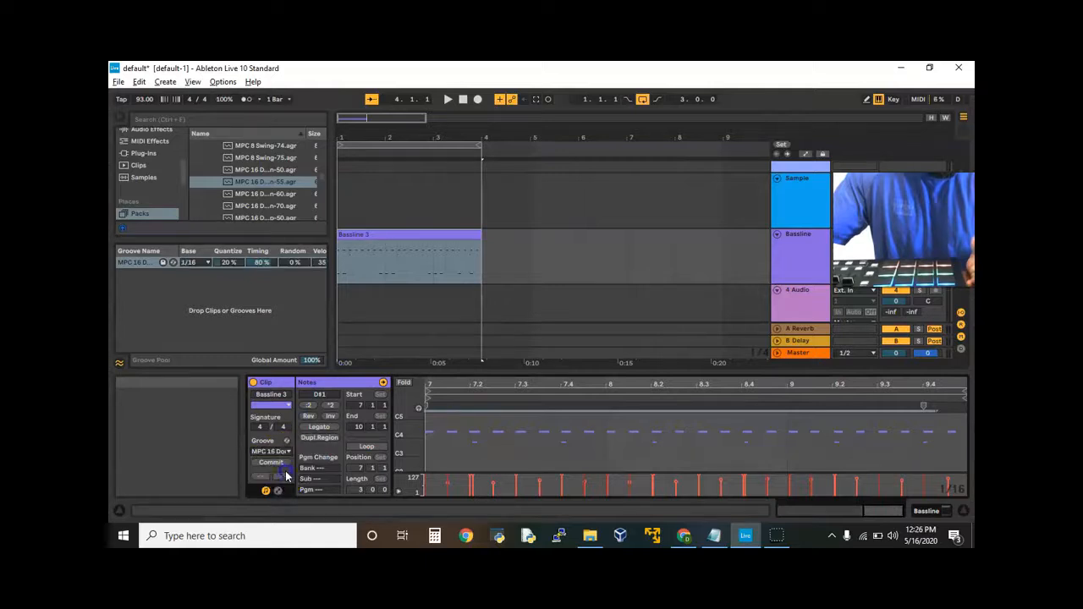
{"action": "key", "text": "space"}
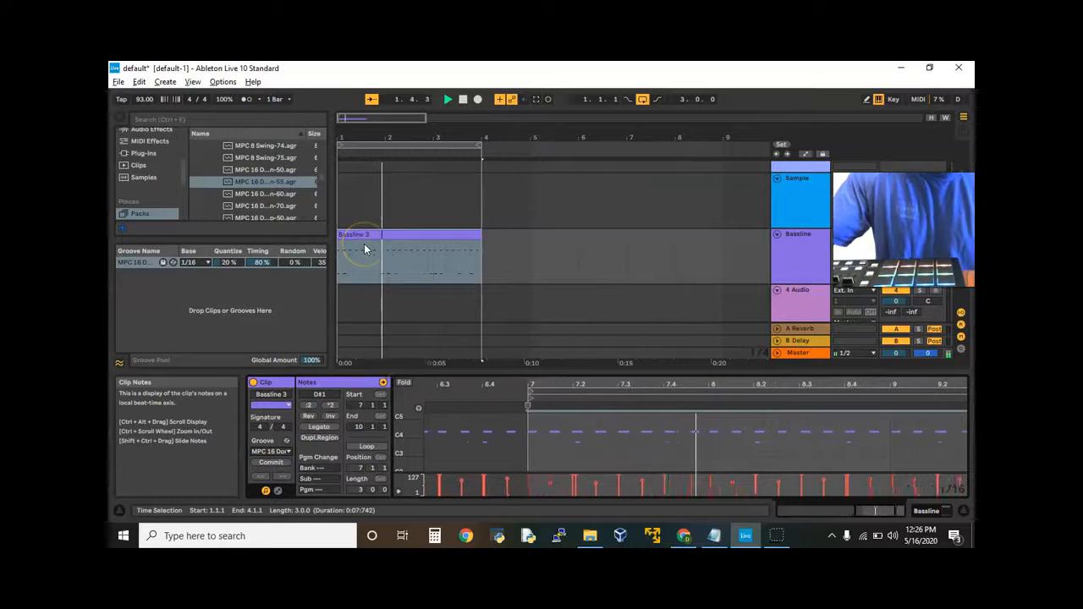
{"action": "key", "text": "XF86AudioRaiseVolume"}
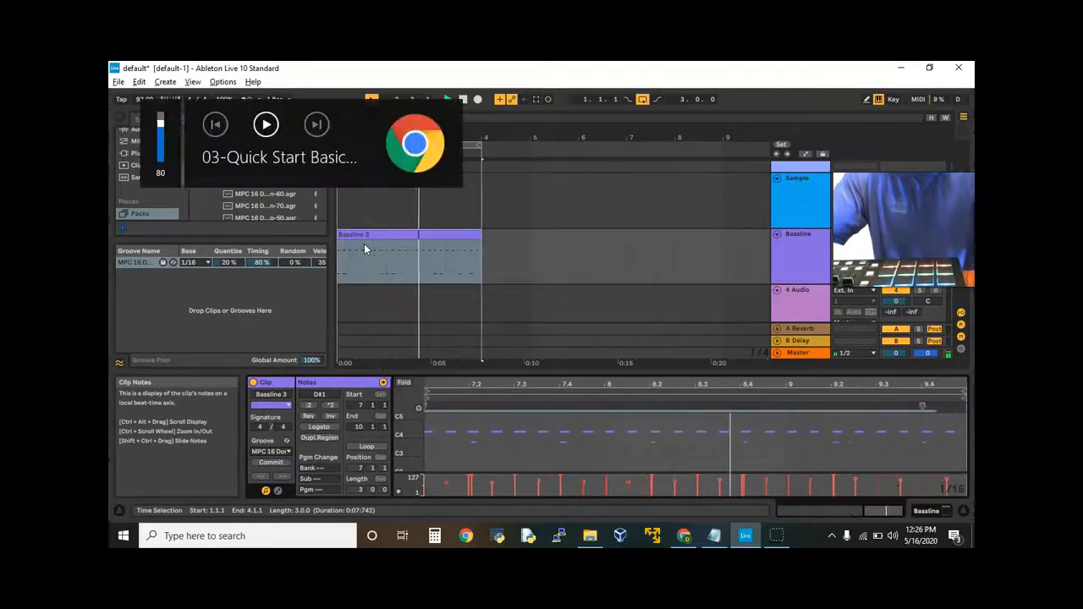
Step: Raise the system volume to 94 while the Bassline 3 clip plays
{"action": "key", "text": "XF86AudioRaiseVolume"}
{"action": "key", "text": "XF86AudioRaiseVolume"}
{"action": "key", "text": "XF86AudioRaiseVolume"}
{"action": "key", "text": "XF86AudioRaiseVolume"}
{"action": "key", "text": "XF86AudioRaiseVolume"}
{"action": "key", "text": "XF86AudioRaiseVolume"}
{"action": "key", "text": "XF86AudioRaiseVolume"}
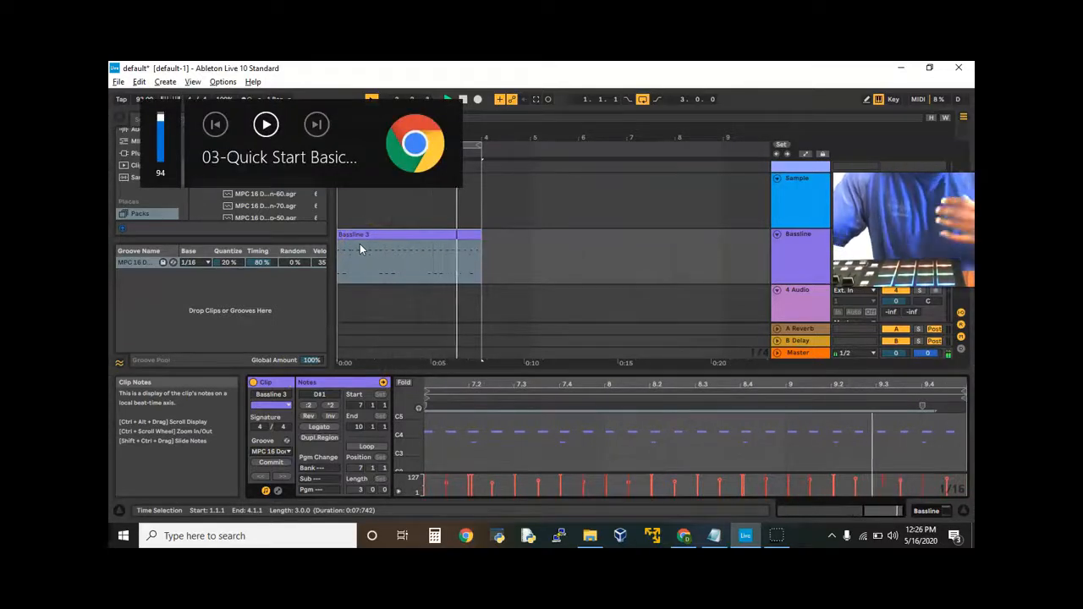
Step: Set the MPC 16 groove's Quantize amount to 70% in the groove pool and stop playback
{"action": "left_click", "coordinate": [297, 329]}
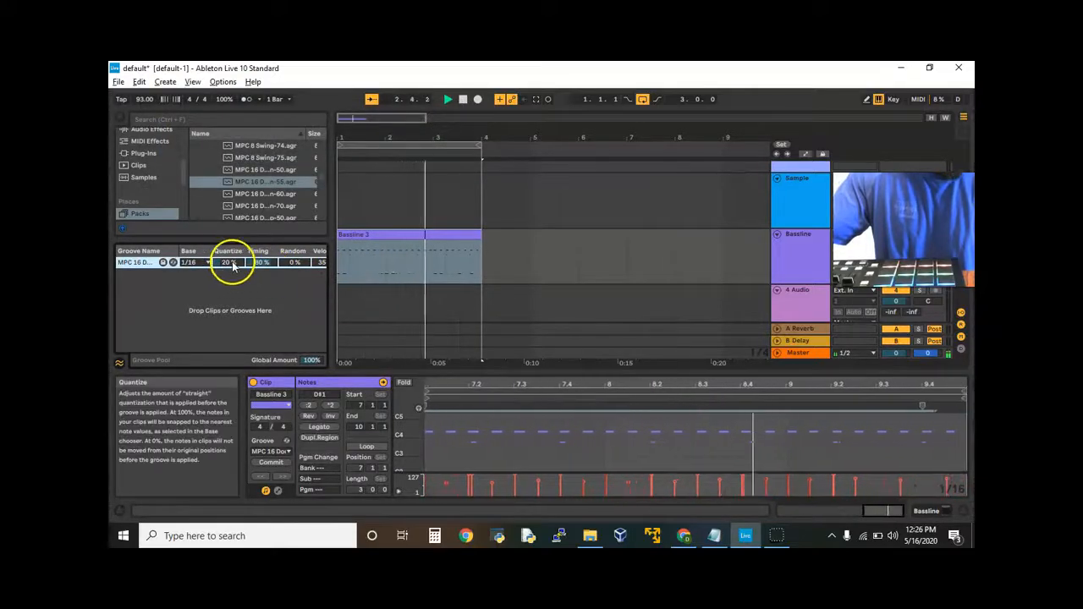
{"action": "left_click_drag", "start_coordinate": [233, 264], "coordinate": [229, 262]}
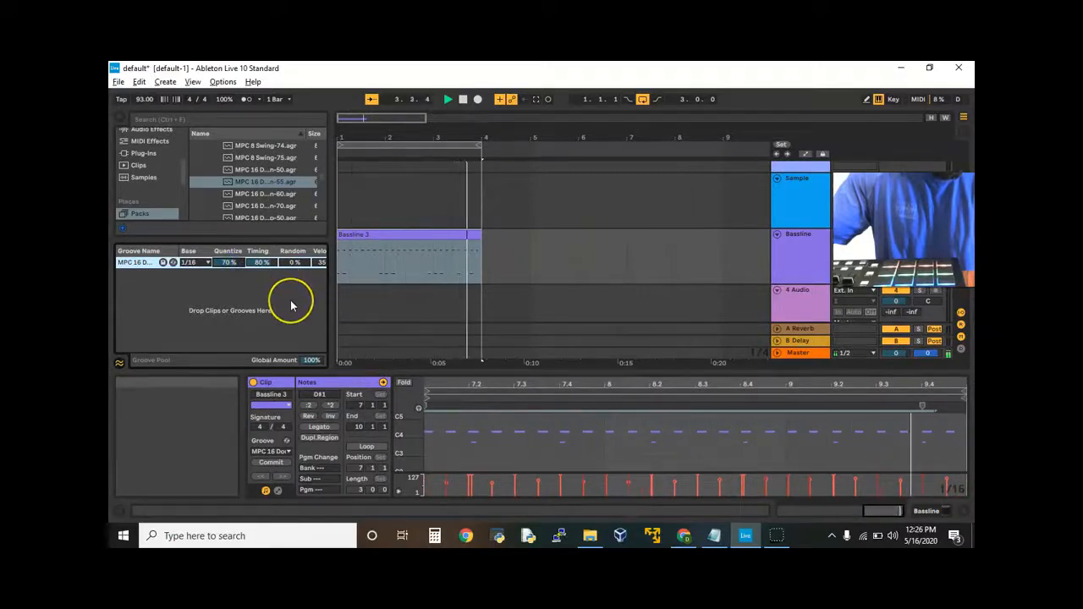
{"action": "left_click", "coordinate": [463, 100]}
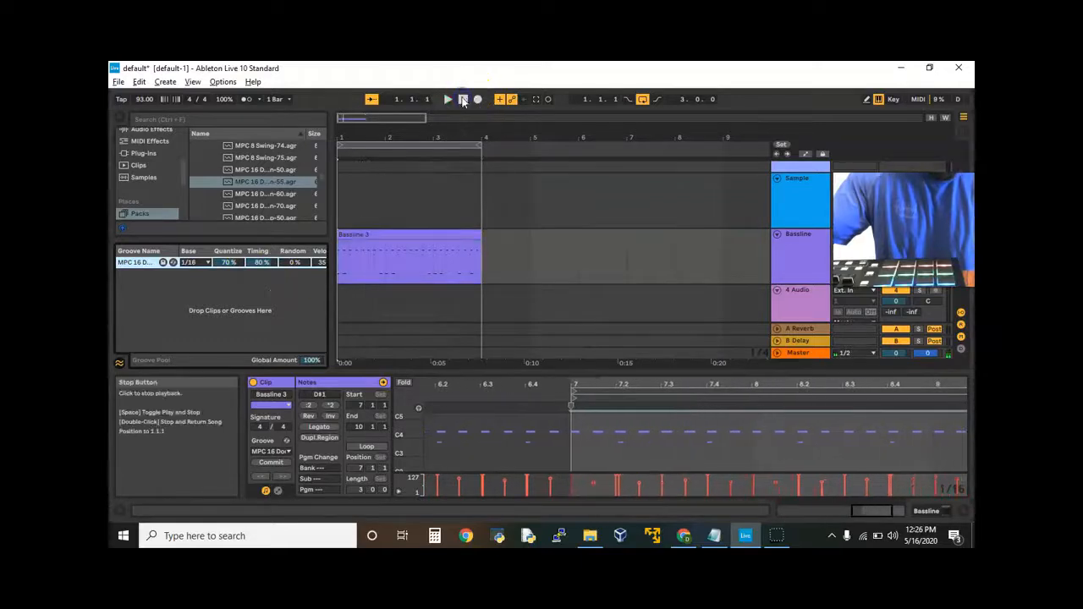
Step: Show the Bassline 3 clip's low kick notes and select the first two D#1 notes at the start of bar 7
{"action": "left_click", "coordinate": [385, 234]}
{"action": "double_click", "coordinate": [385, 234]}
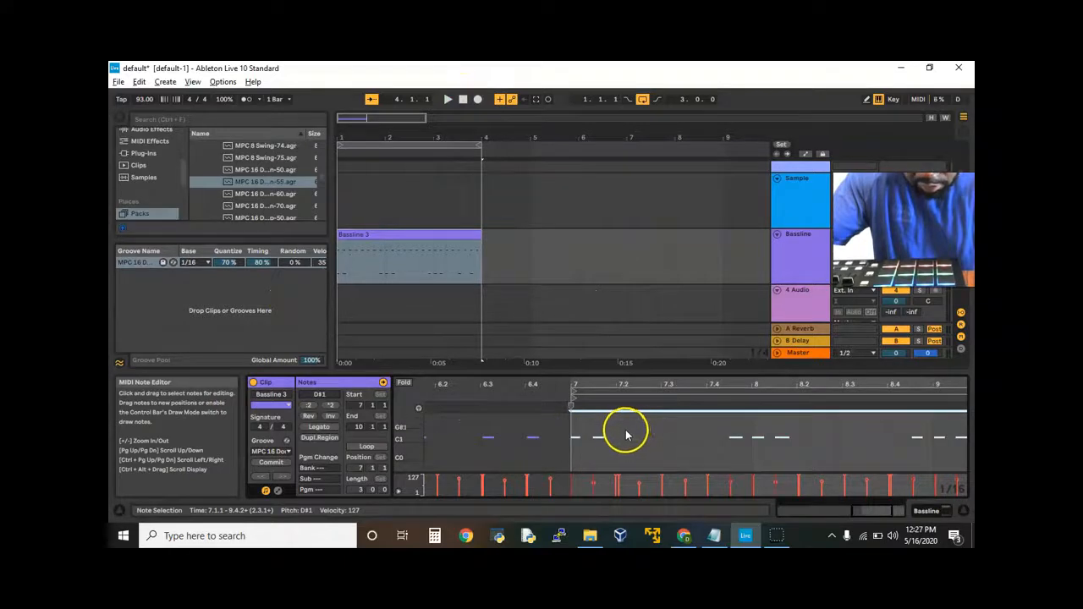
{"action": "double_click", "coordinate": [575, 440]}
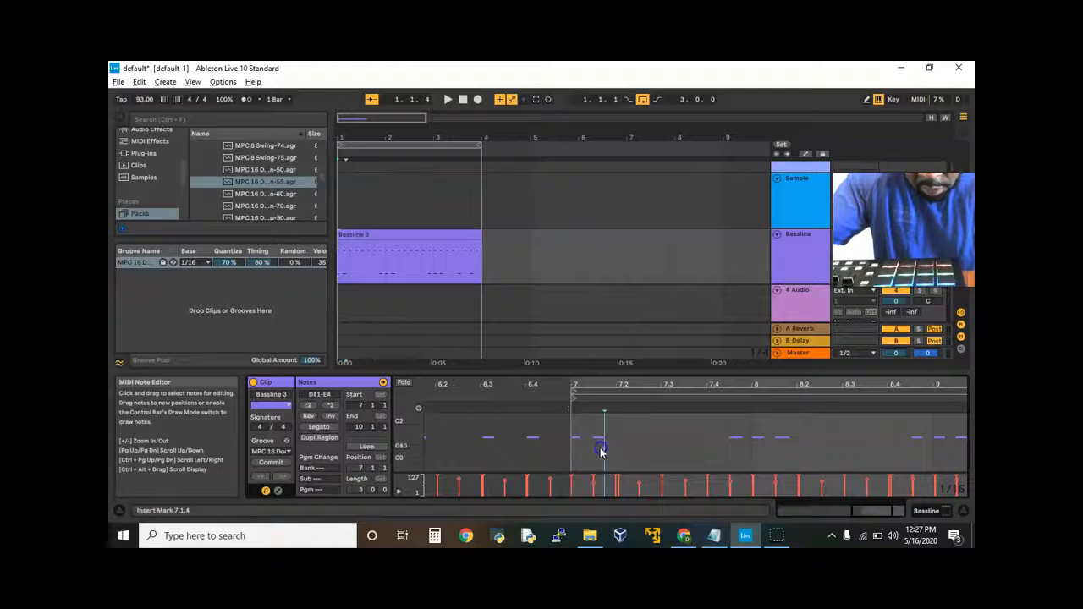
{"action": "left_click_drag", "start_coordinate": [600, 452], "coordinate": [578, 445]}
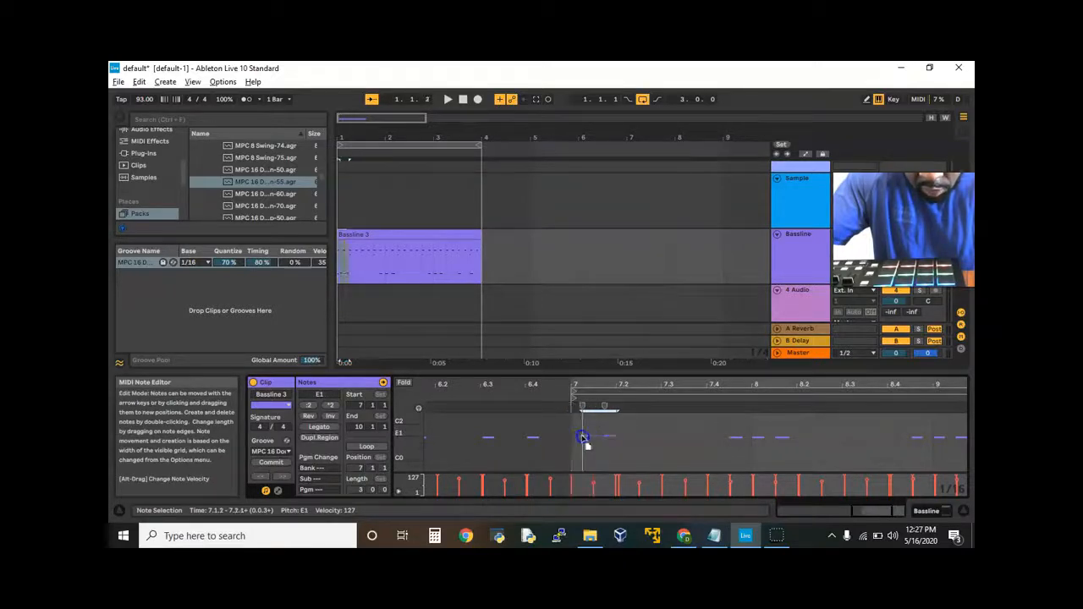
{"action": "left_click", "coordinate": [621, 450]}
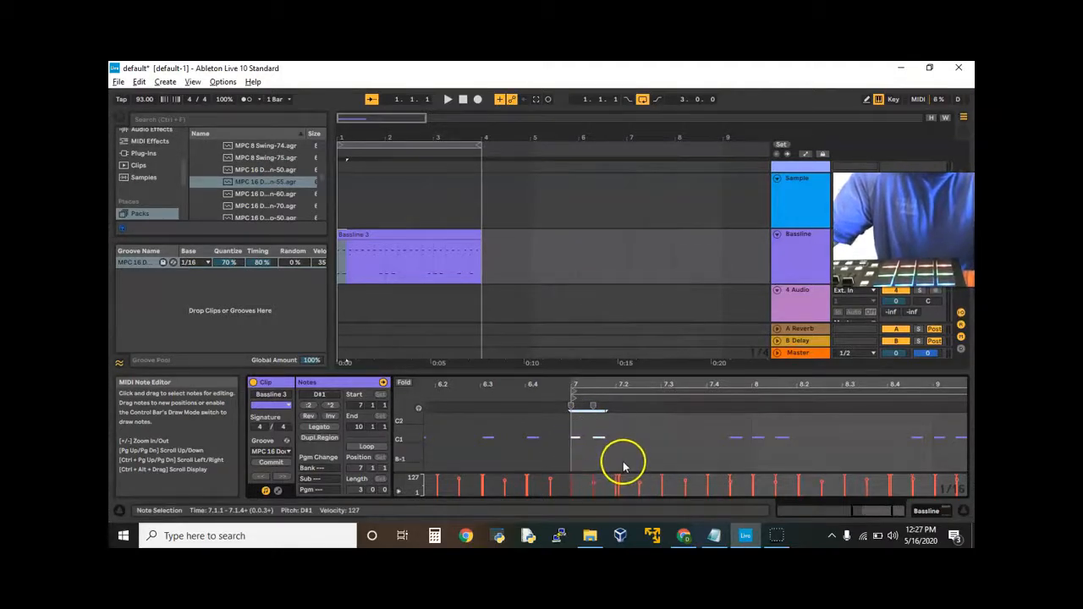
Step: Play the loop and compare the clip with its groove switched between None and MPC 16 Double Down-55, leaving the MPC groove assigned
{"action": "key", "text": "space"}
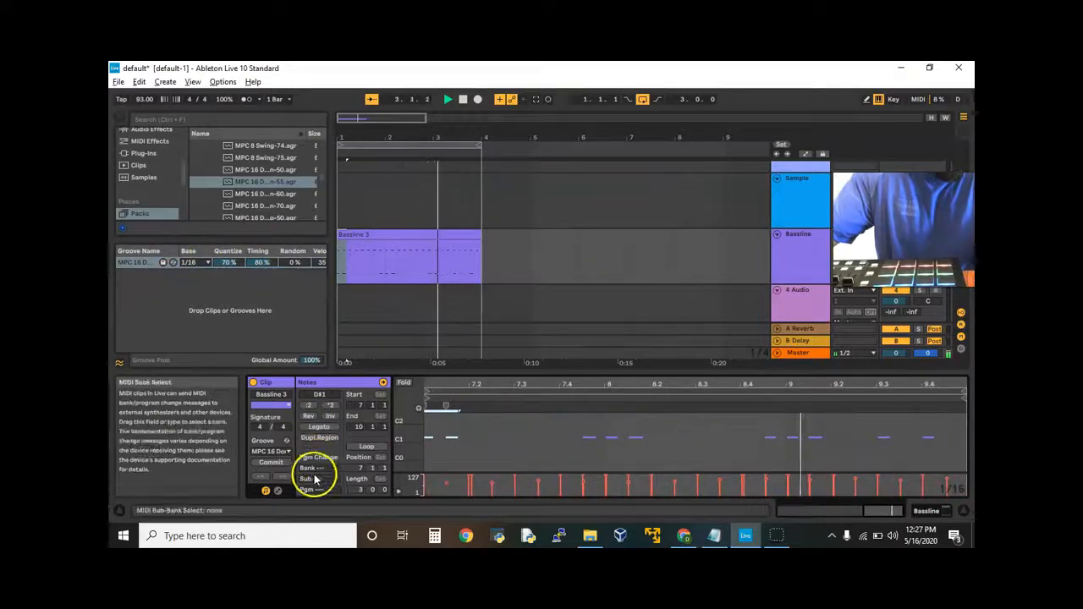
{"action": "left_click", "coordinate": [284, 453]}
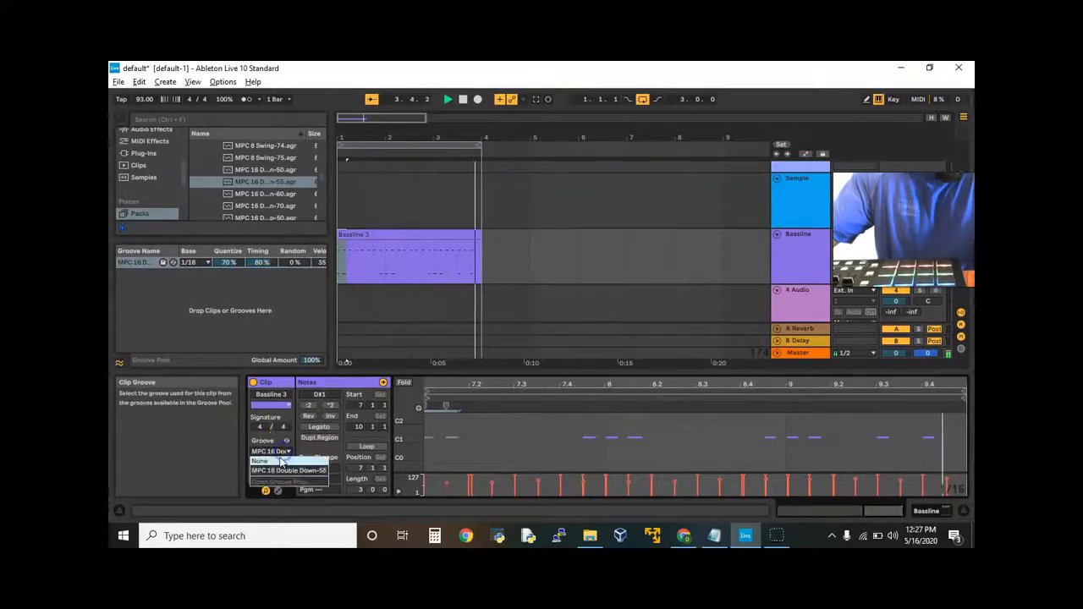
{"action": "left_click", "coordinate": [281, 461]}
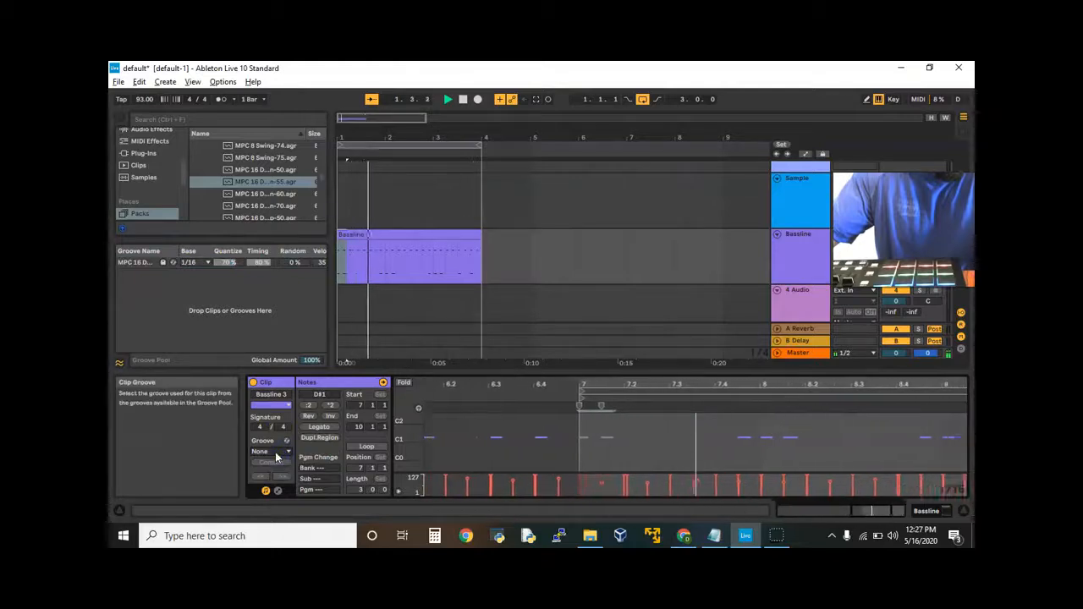
{"action": "left_click", "coordinate": [276, 455]}
{"action": "left_click", "coordinate": [276, 467]}
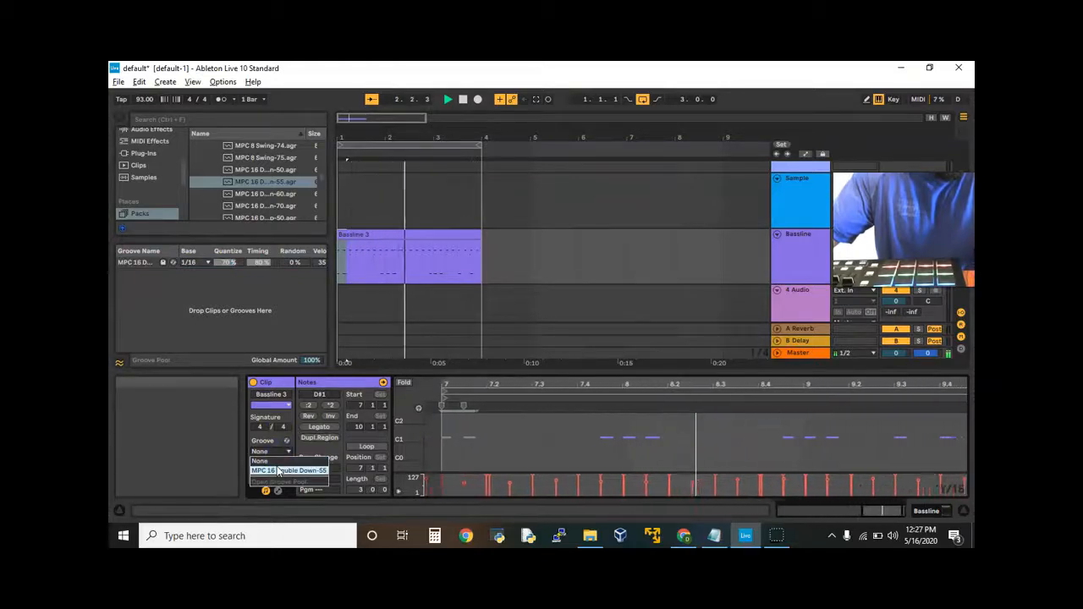
{"action": "left_click", "coordinate": [275, 453]}
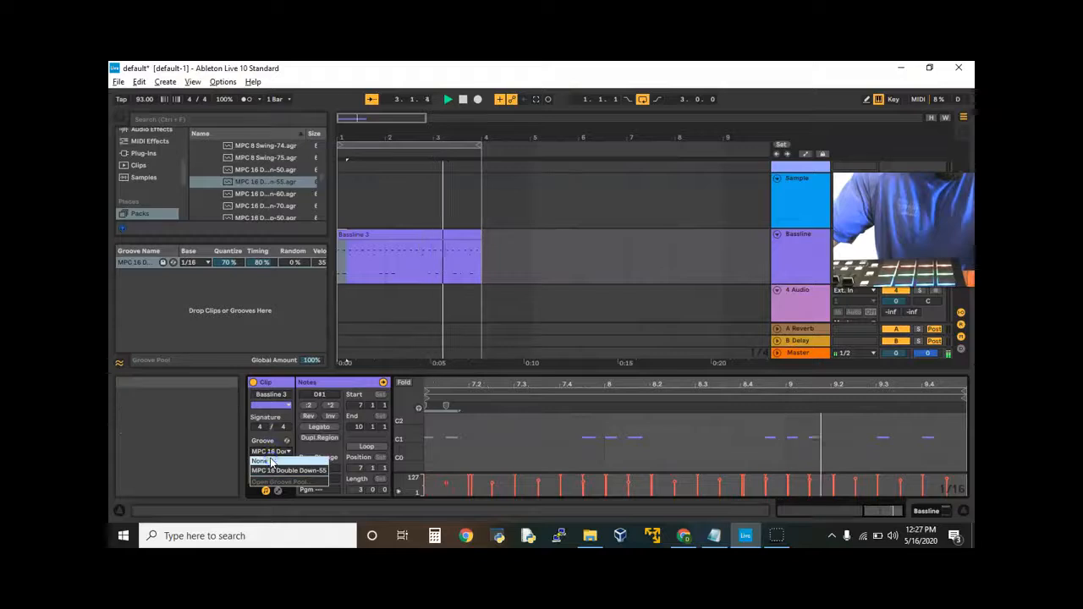
{"action": "left_click", "coordinate": [275, 461]}
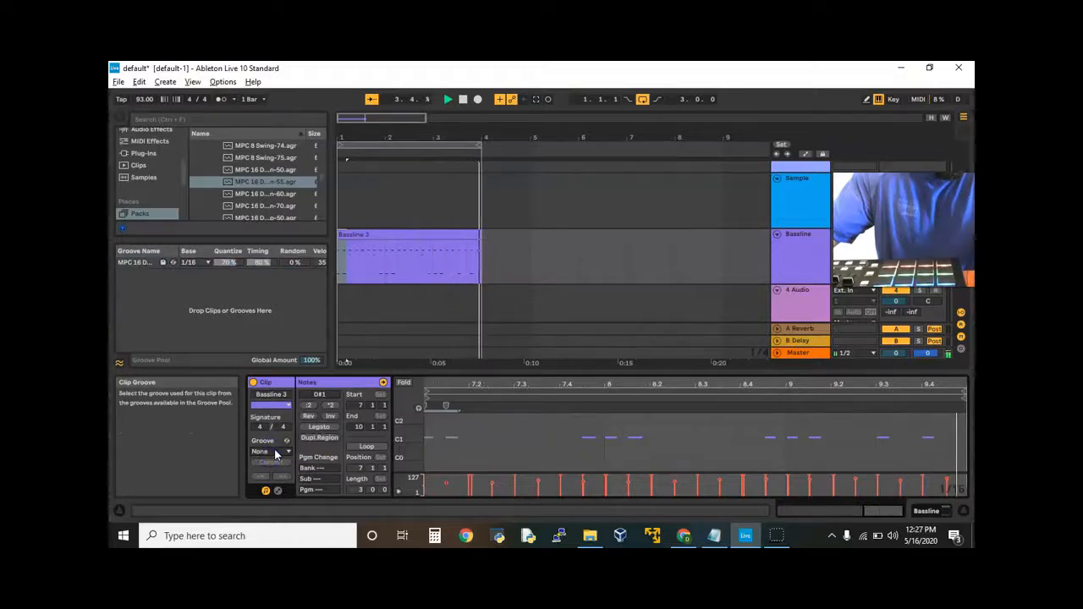
{"action": "left_click", "coordinate": [275, 454]}
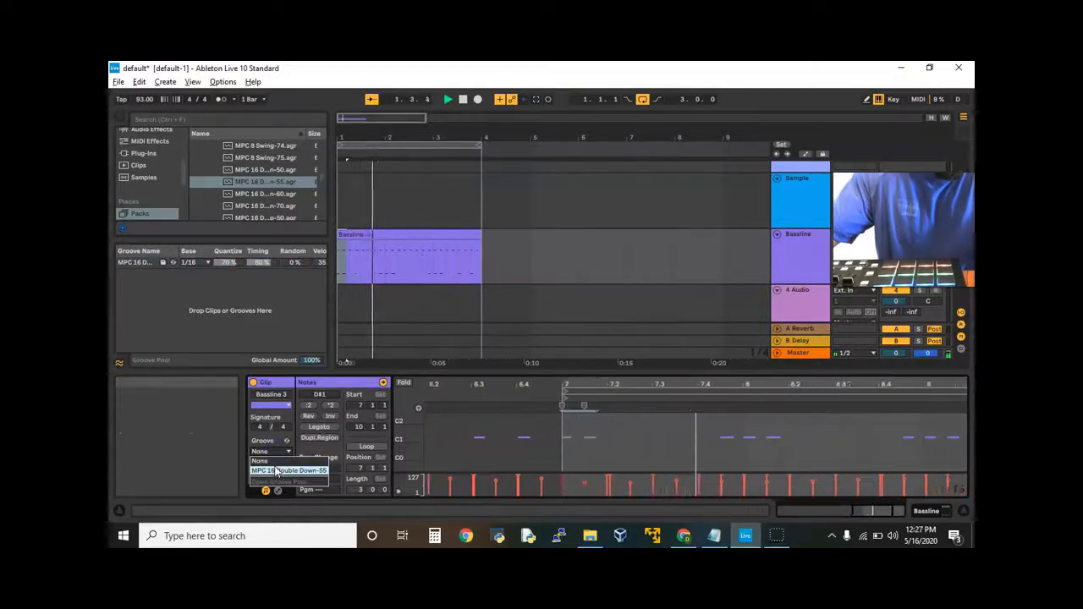
{"action": "left_click", "coordinate": [276, 470]}
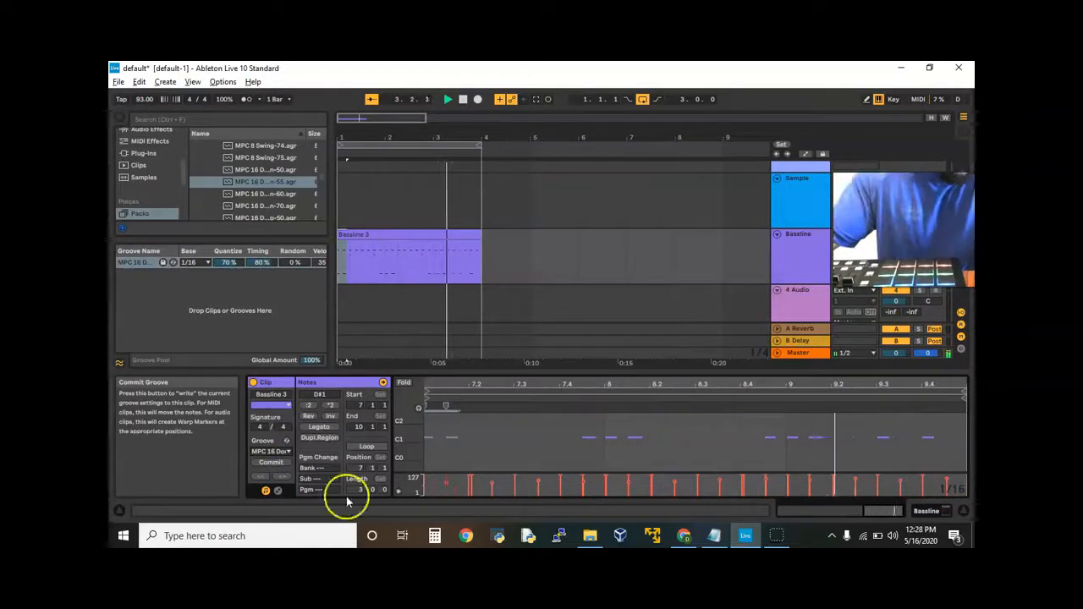
Step: Set the MPC 16 Double Down-55 groove's Quantize to 25% and its Timing to 68%
{"action": "left_click", "coordinate": [229, 264]}
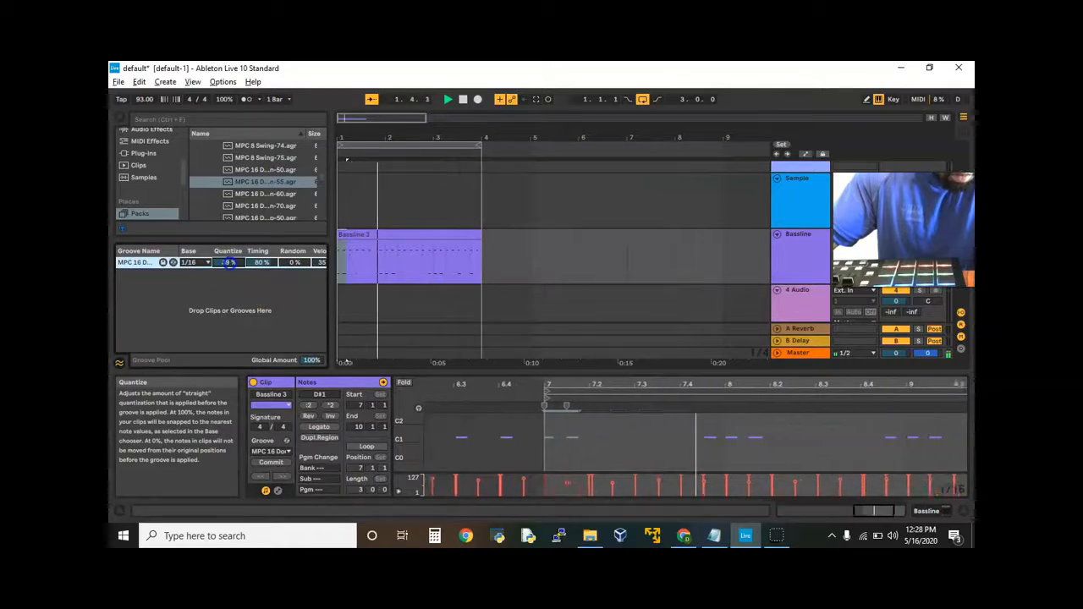
{"action": "left_click_drag", "start_coordinate": [229, 263], "coordinate": [229, 264]}
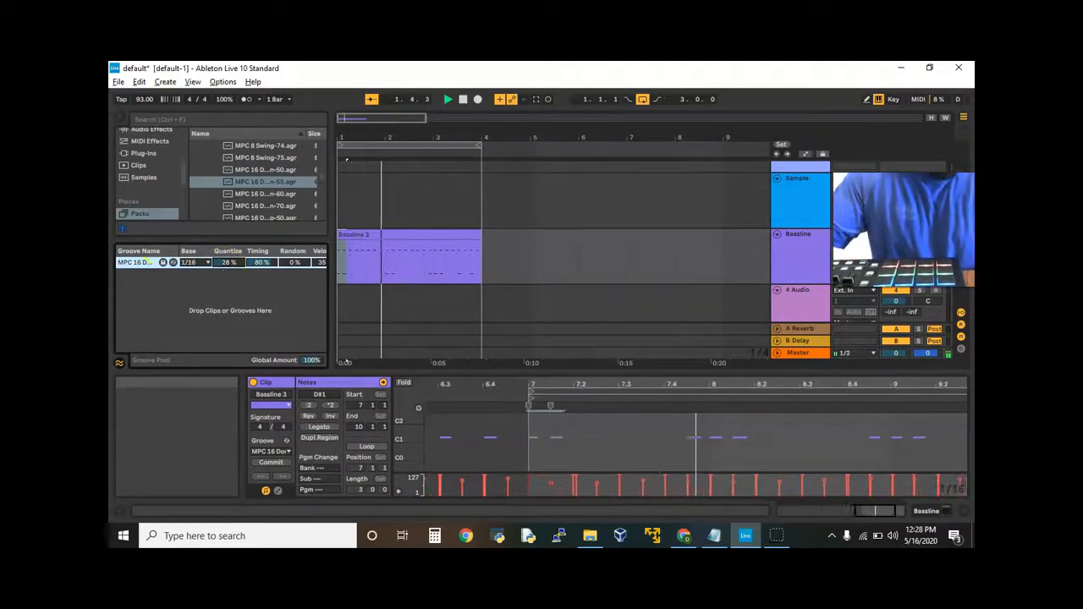
{"action": "left_click", "coordinate": [208, 269]}
{"action": "left_click", "coordinate": [229, 269]}
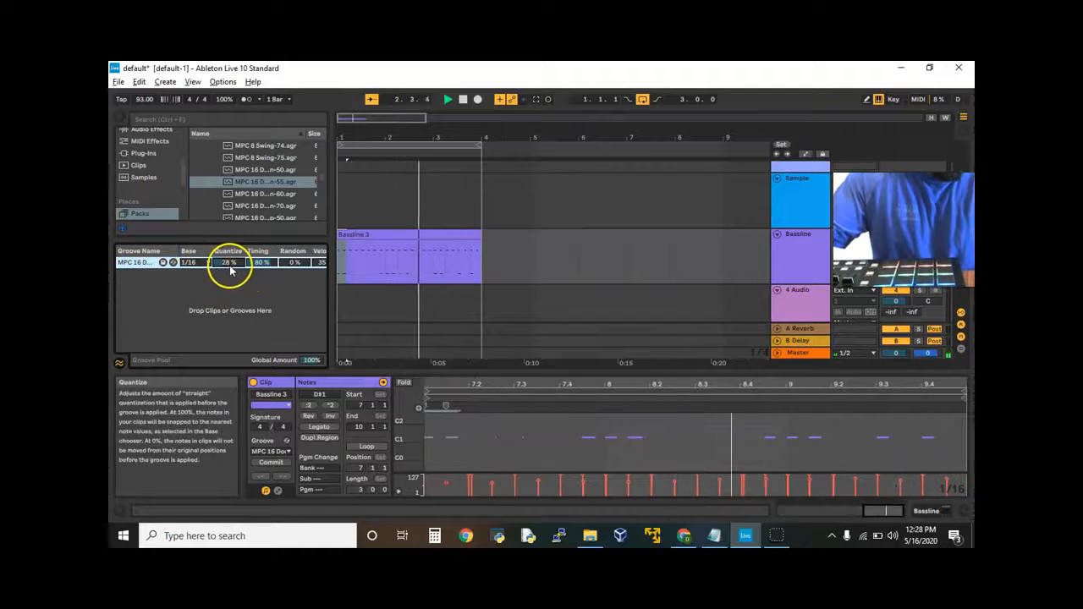
{"action": "left_click", "coordinate": [221, 263]}
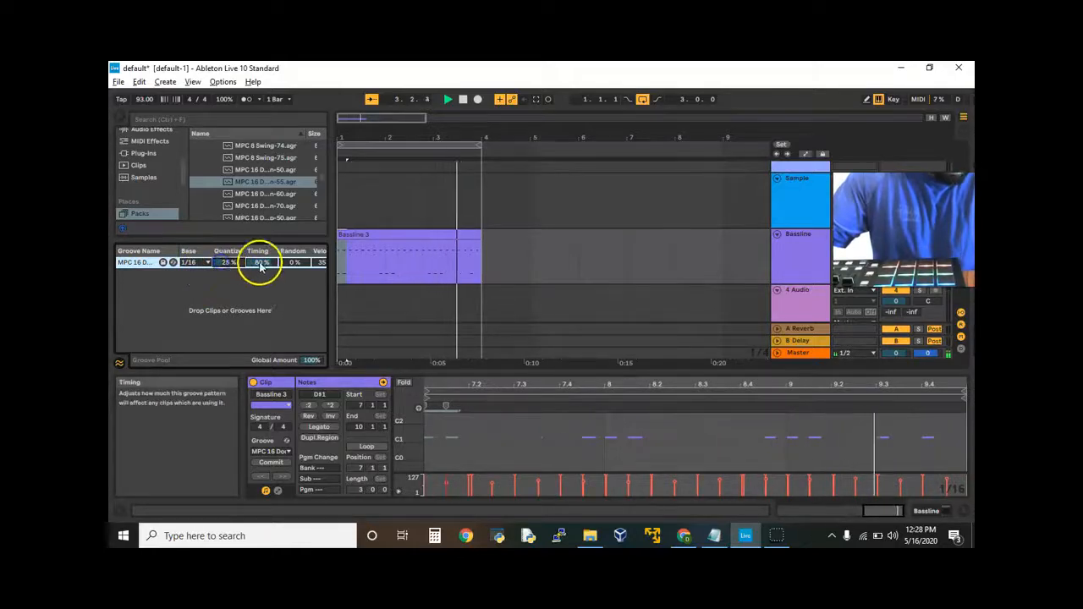
{"action": "left_click_drag", "start_coordinate": [258, 258], "coordinate": [260, 261]}
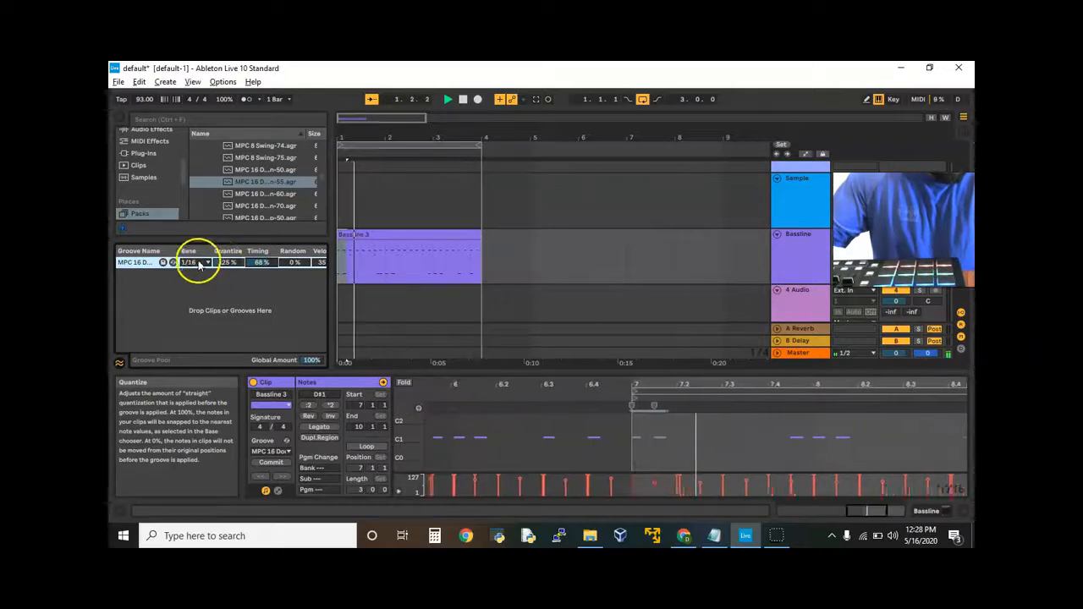
Step: Delete the MPC 16 Double Down-55 groove from the groove pool and add MPC 16 Double Down-60 instead
{"action": "right_click", "coordinate": [144, 264]}
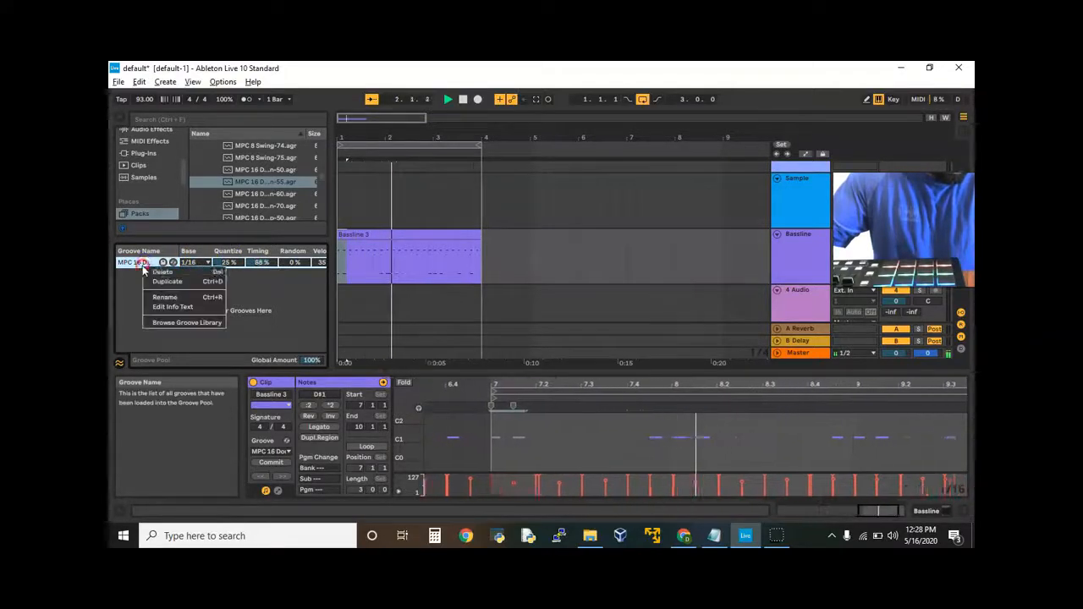
{"action": "left_click", "coordinate": [161, 272]}
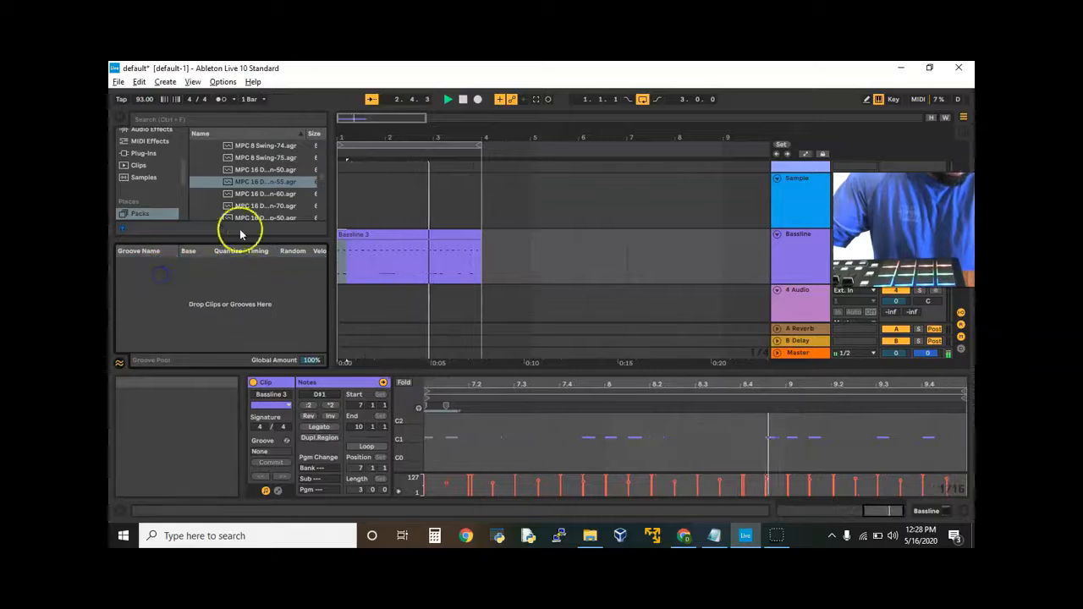
{"action": "left_click", "coordinate": [258, 194]}
{"action": "left_click_drag", "start_coordinate": [258, 194], "coordinate": [187, 276]}
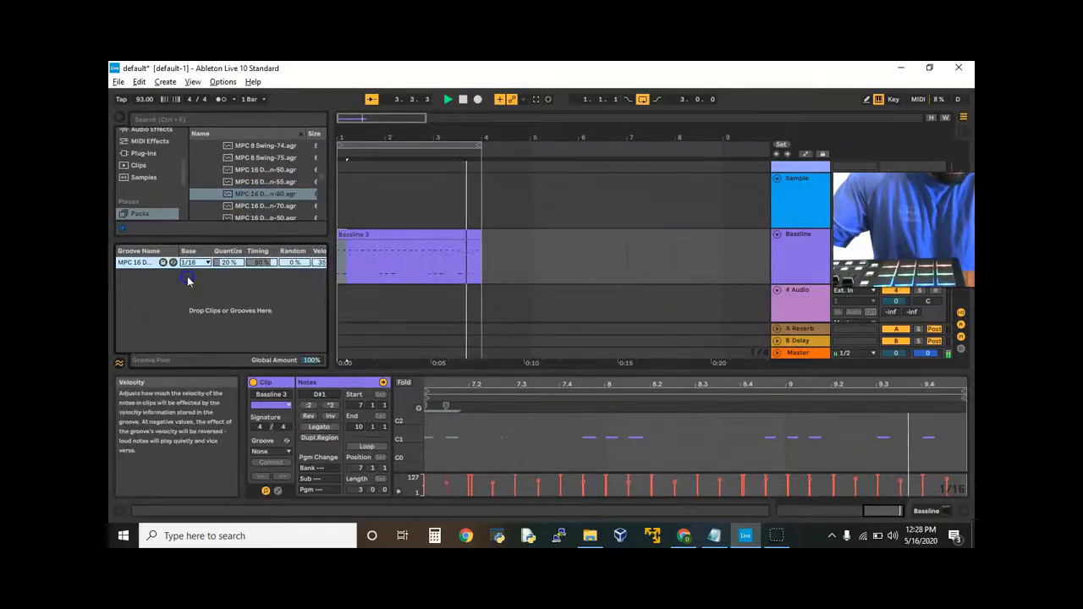
Step: Assign the MPC 16 Double Down-60 groove to the Bassline 3 clip and raise its Quantize amount
{"action": "left_click", "coordinate": [269, 451]}
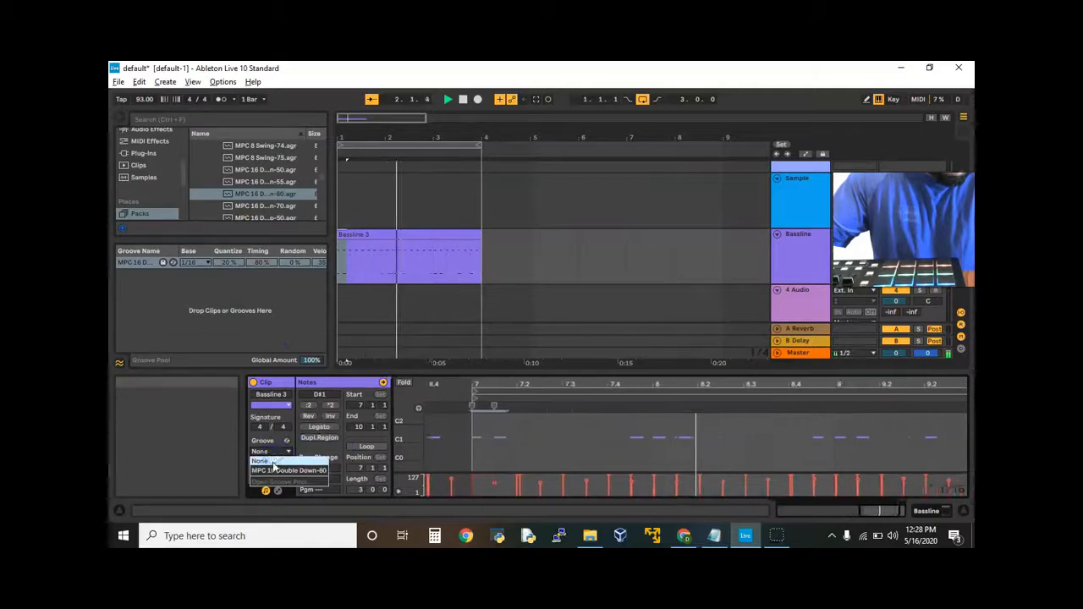
{"action": "left_click", "coordinate": [276, 472]}
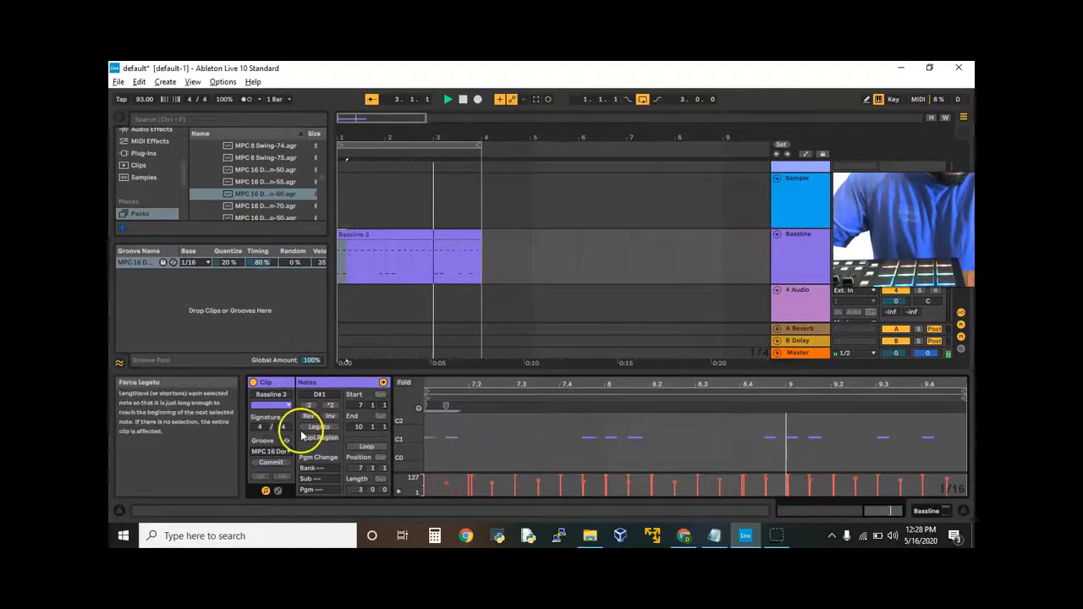
{"action": "left_click", "coordinate": [227, 262]}
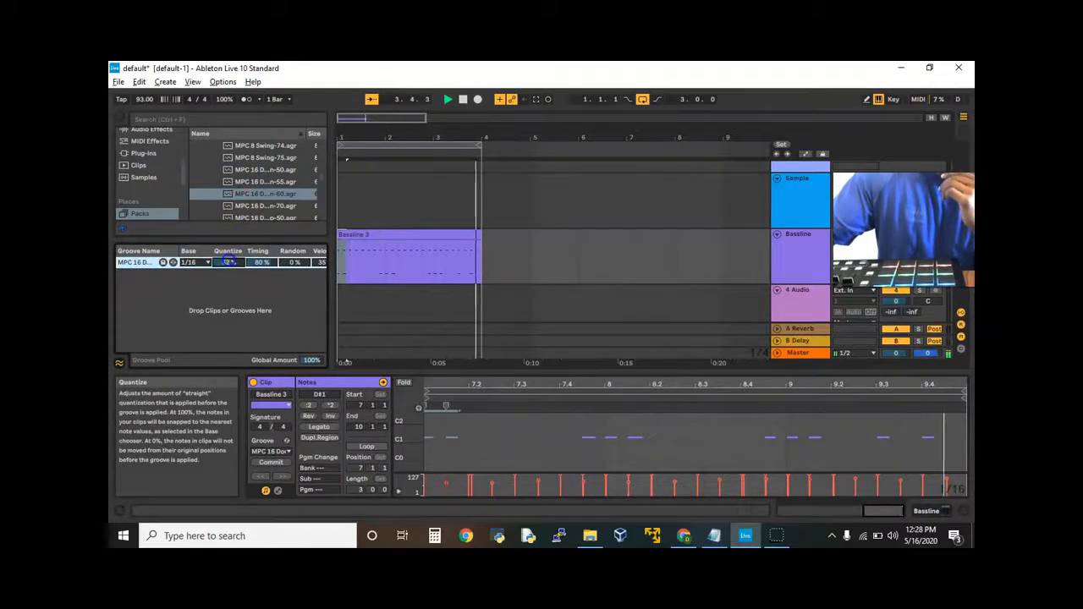
Step: Replace the pooled groove with MPC 16 Double Down-50 at 63% Quantize and assign it to the Bassline 3 clip
{"action": "right_click", "coordinate": [151, 262]}
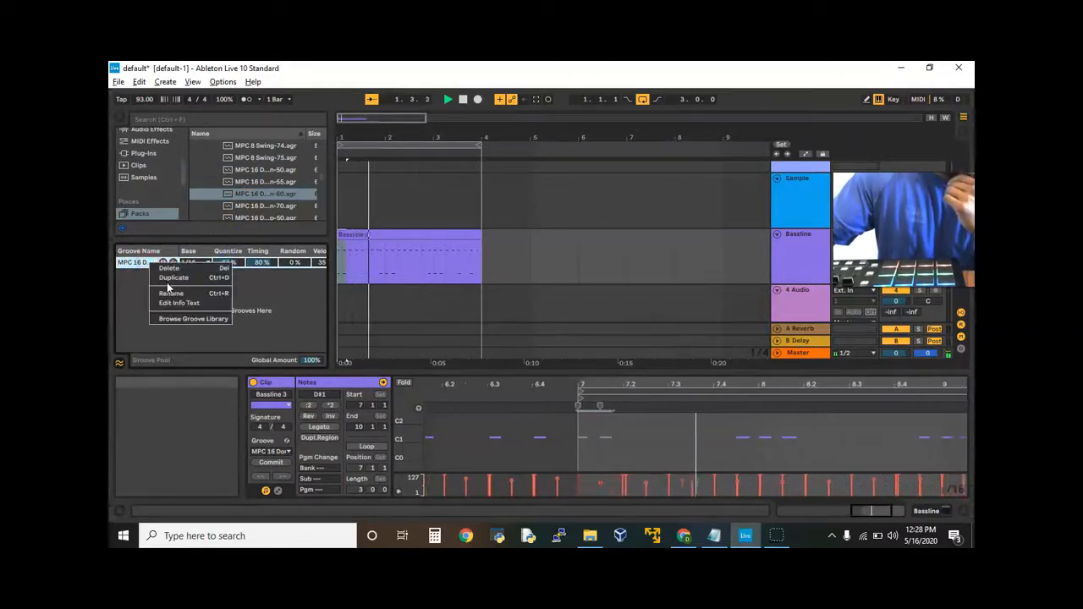
{"action": "left_click", "coordinate": [169, 269]}
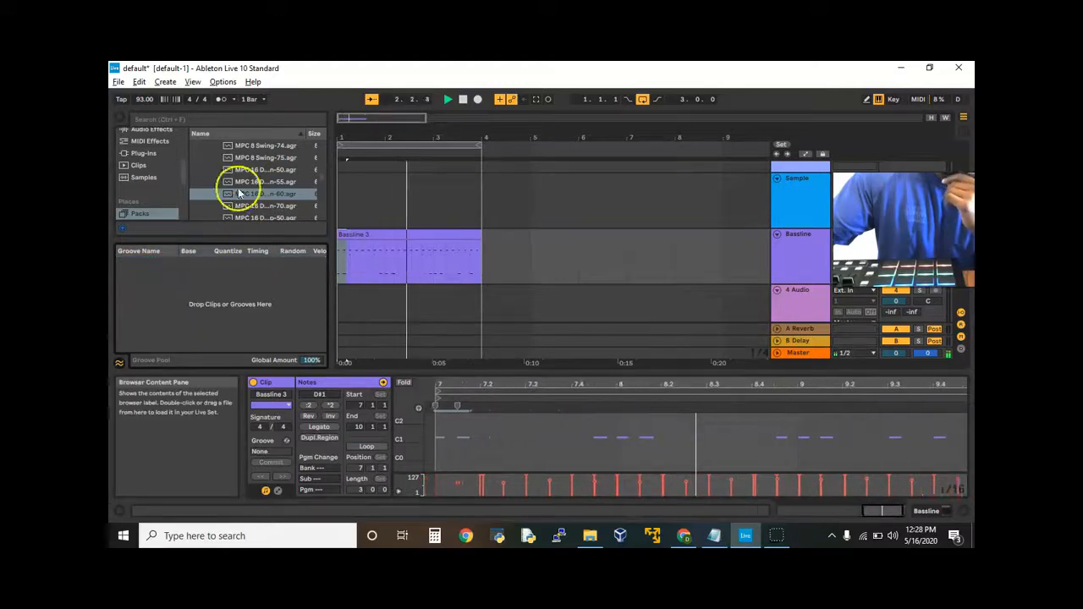
{"action": "left_click_drag", "start_coordinate": [269, 170], "coordinate": [210, 290]}
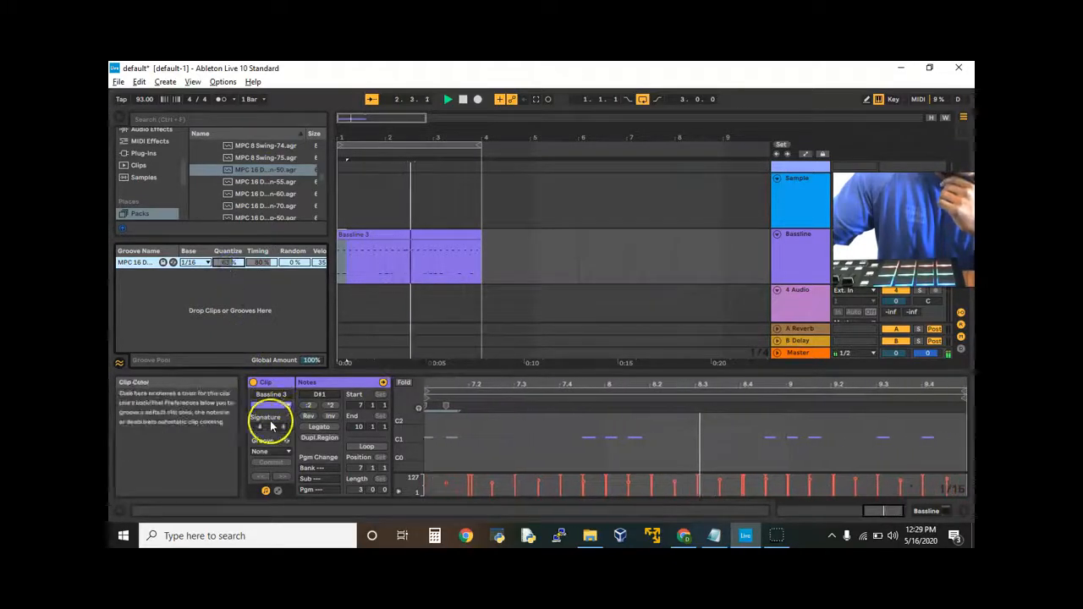
{"action": "left_click", "coordinate": [269, 451]}
{"action": "left_click", "coordinate": [280, 471]}
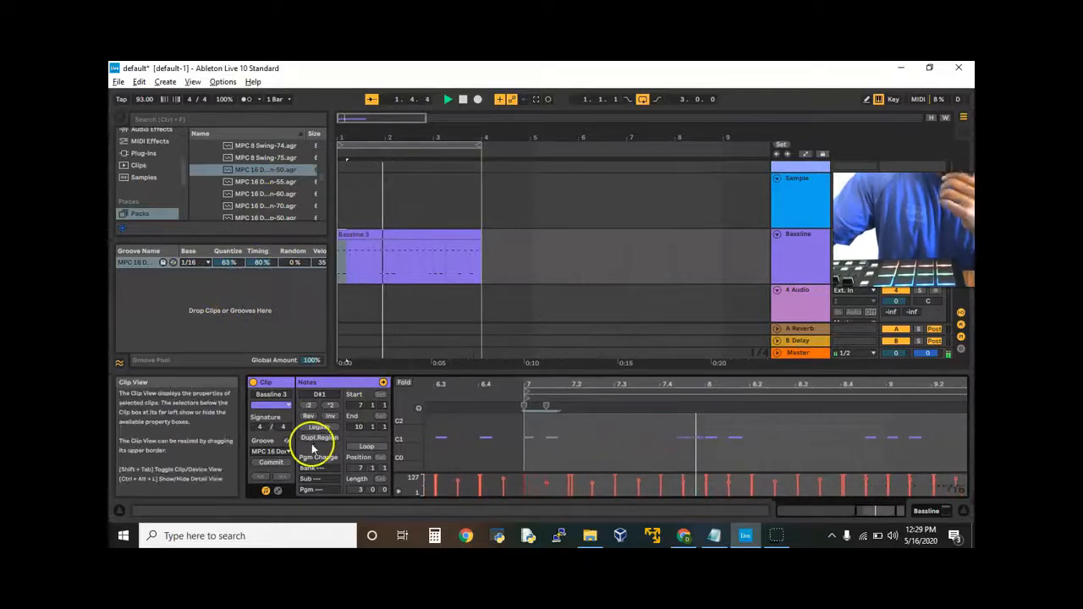
Step: Compare the playing clip with its groove set to None and back to MPC 16 Double Down-50, and stop playback
{"action": "left_click", "coordinate": [269, 451]}
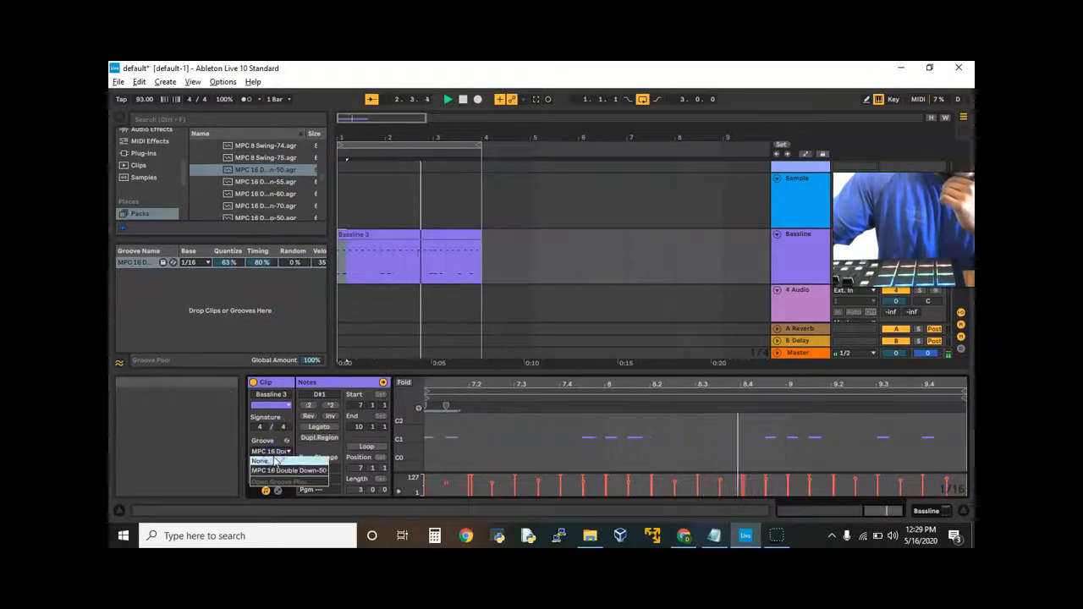
{"action": "left_click", "coordinate": [275, 464]}
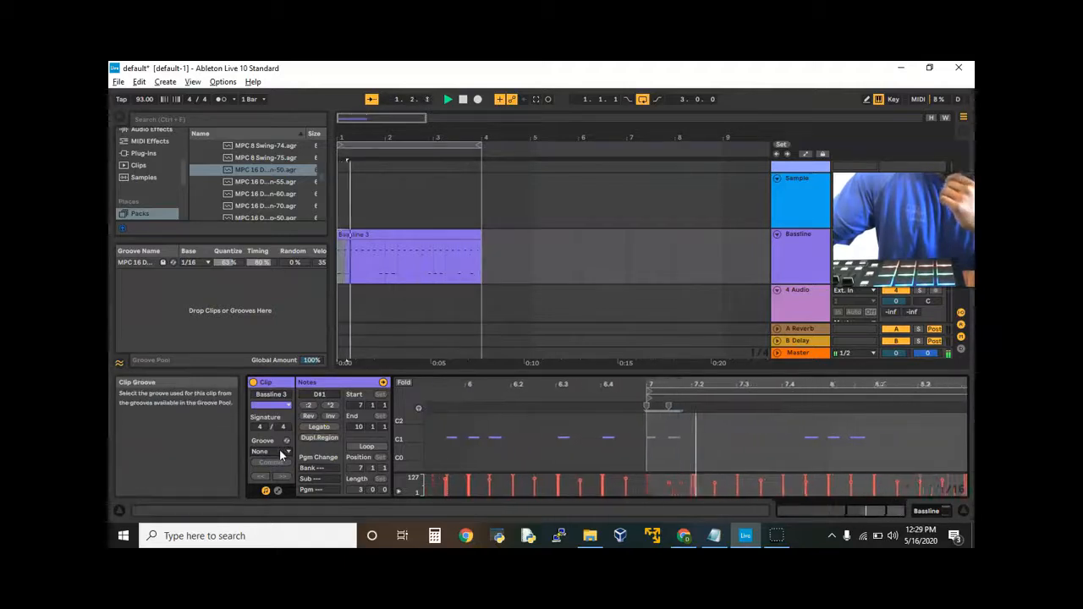
{"action": "left_click", "coordinate": [281, 451]}
{"action": "left_click", "coordinate": [284, 471]}
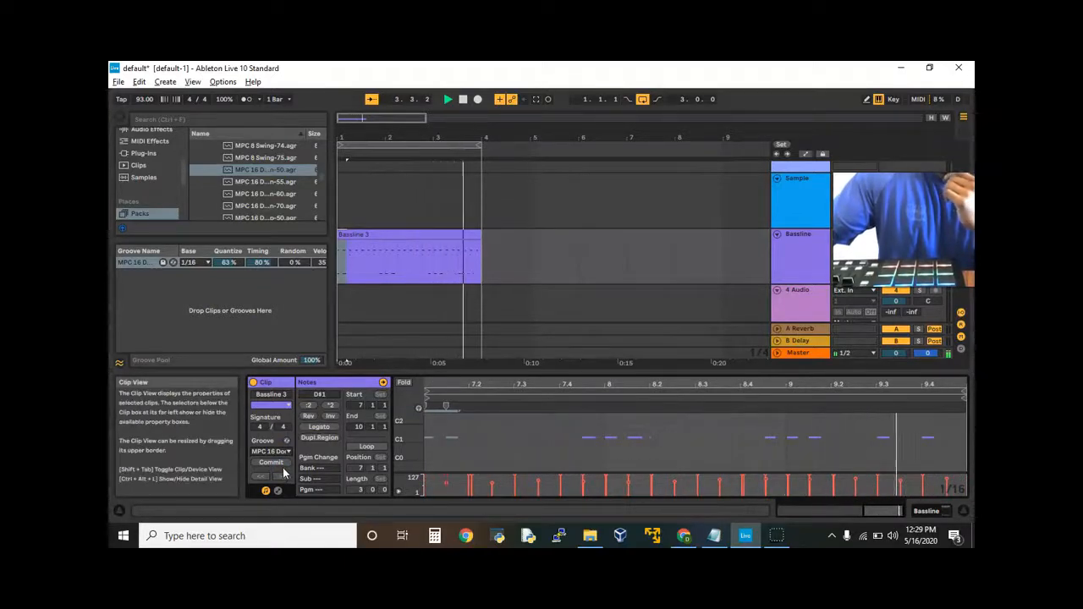
{"action": "left_click", "coordinate": [464, 100]}
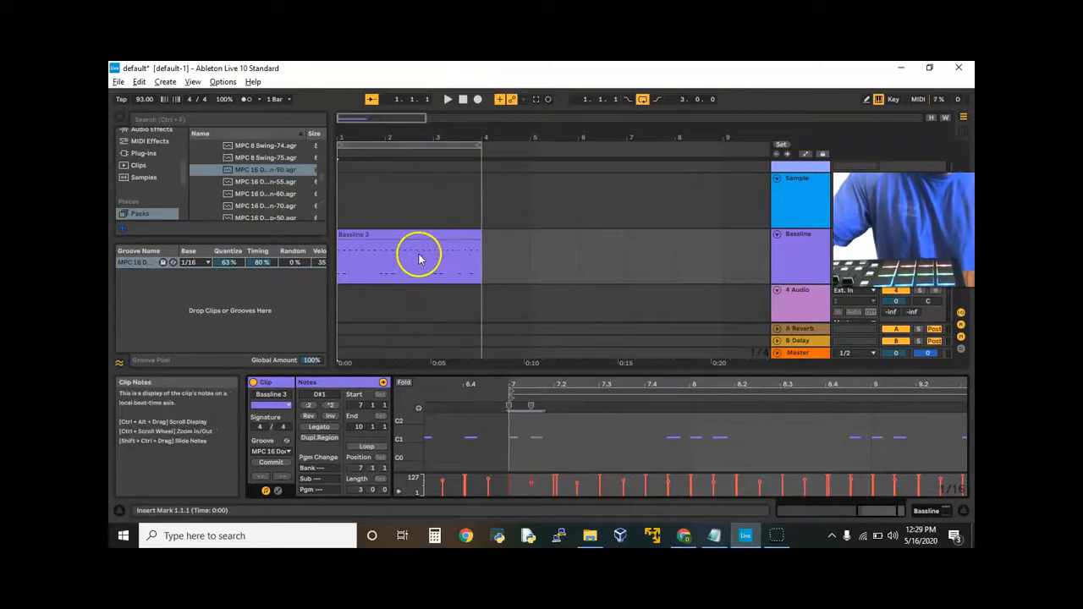
Step: Place DRUM LOOP1-87.wav from the Music folder at the start of the Drums track and trim it to three bars
{"action": "scroll", "coordinate": [421, 258], "scroll_direction": "up", "scroll_amount": 2}
{"action": "scroll", "coordinate": [420, 259], "scroll_direction": "up", "scroll_amount": 3}
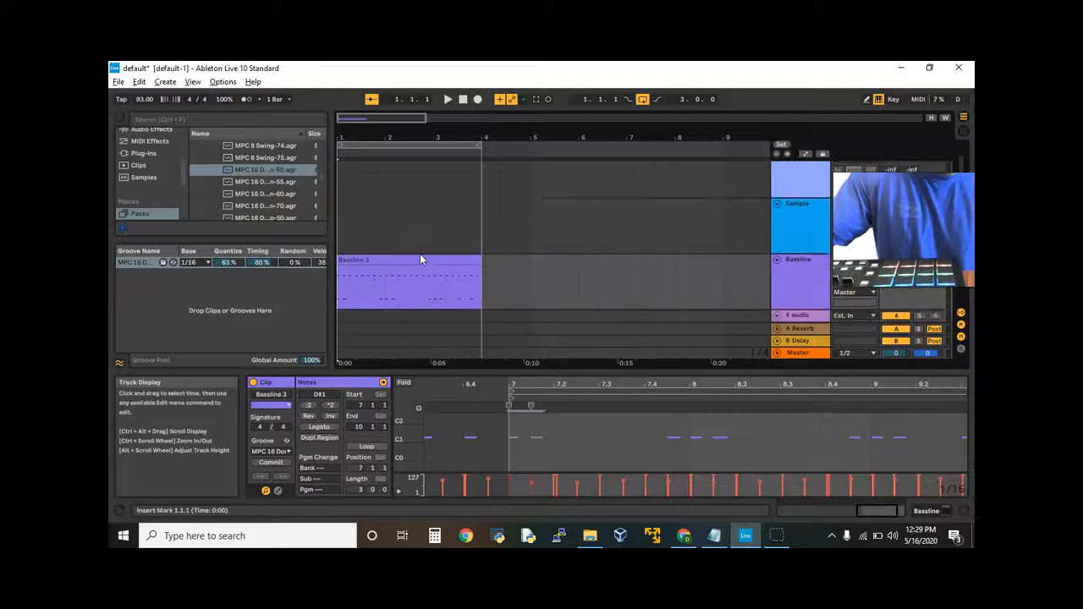
{"action": "scroll", "coordinate": [420, 259], "scroll_direction": "up", "scroll_amount": 1}
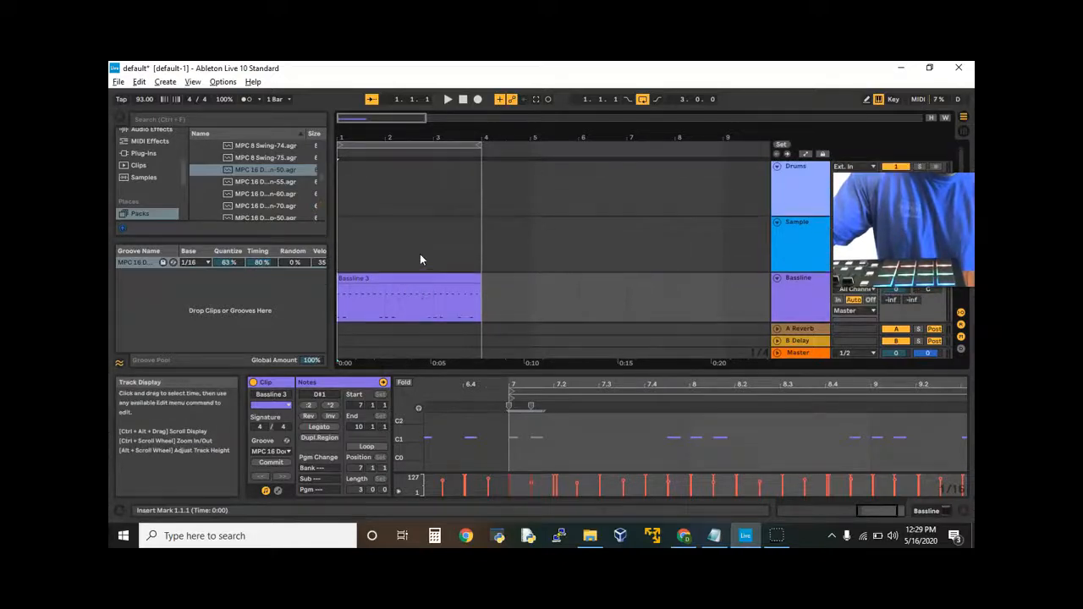
{"action": "left_click", "coordinate": [395, 172]}
{"action": "left_click", "coordinate": [816, 191]}
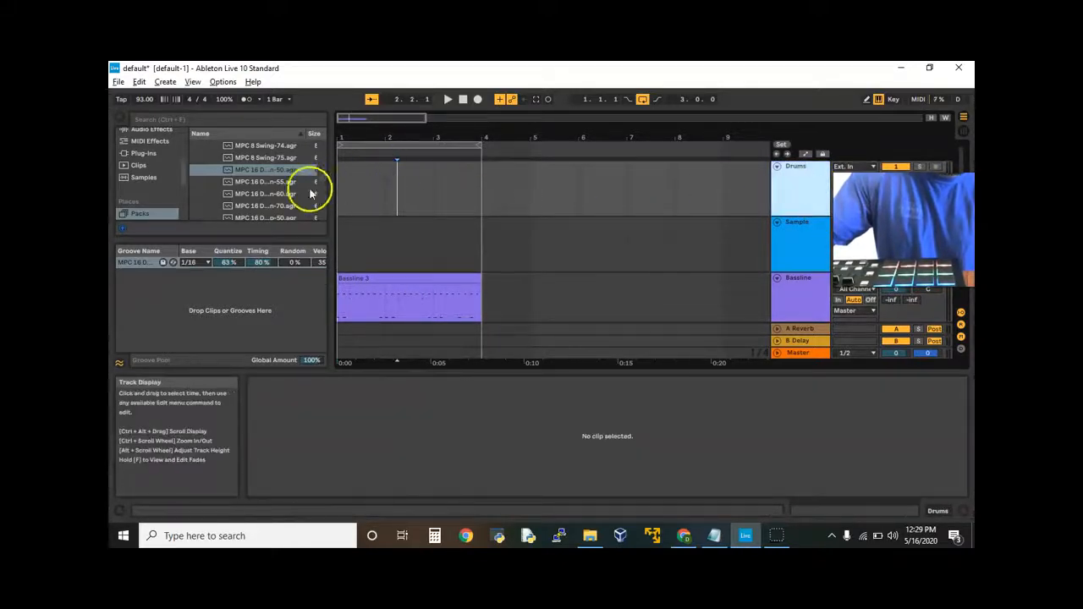
{"action": "left_click", "coordinate": [187, 205]}
{"action": "scroll", "coordinate": [161, 169], "scroll_direction": "up", "scroll_amount": 2}
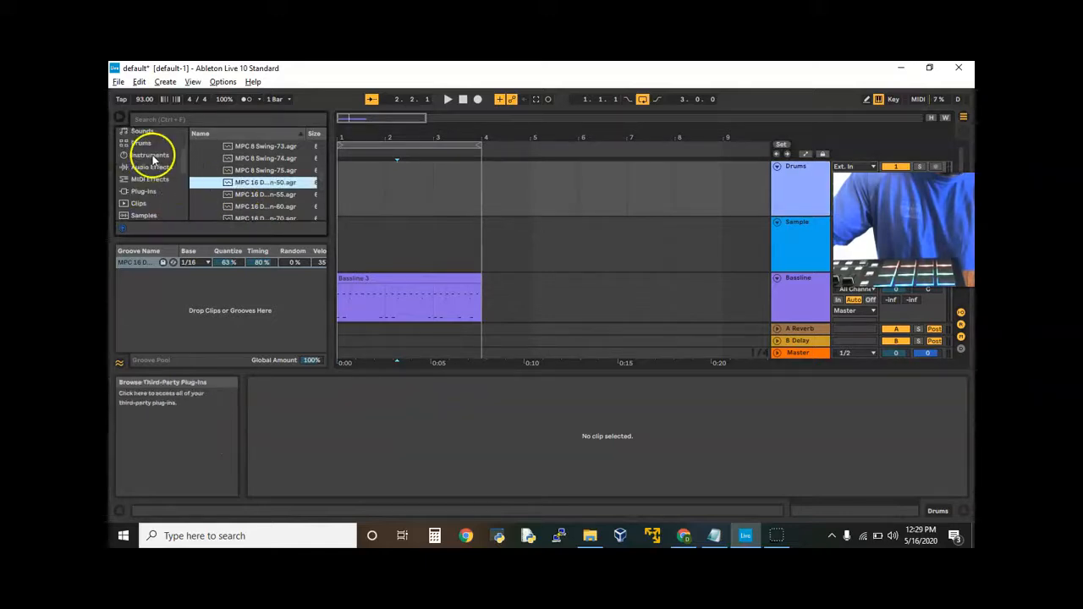
{"action": "scroll", "coordinate": [149, 160], "scroll_direction": "down", "scroll_amount": 5}
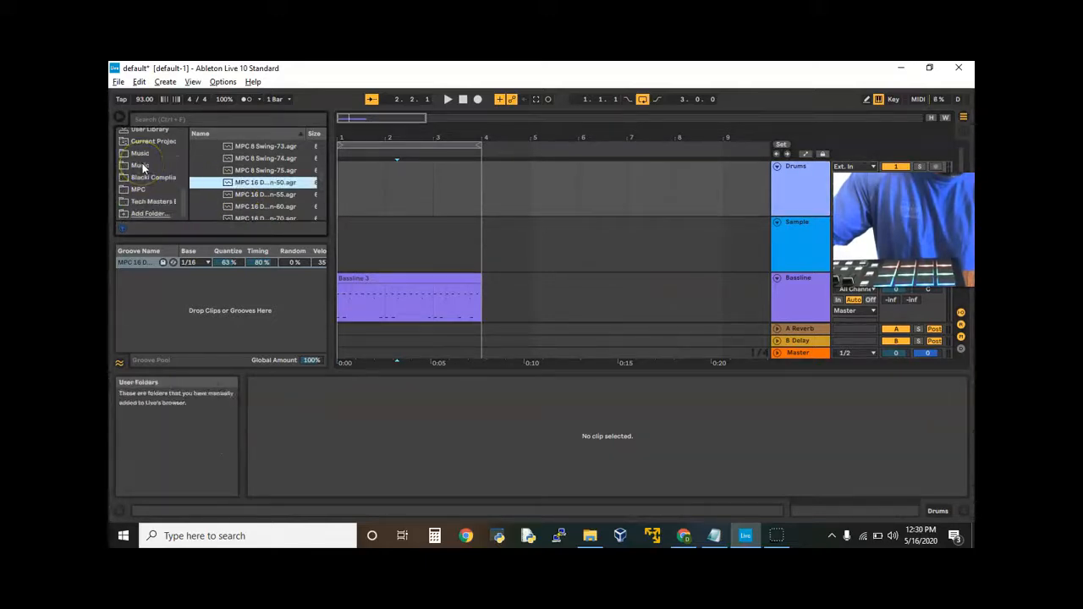
{"action": "left_click", "coordinate": [141, 153]}
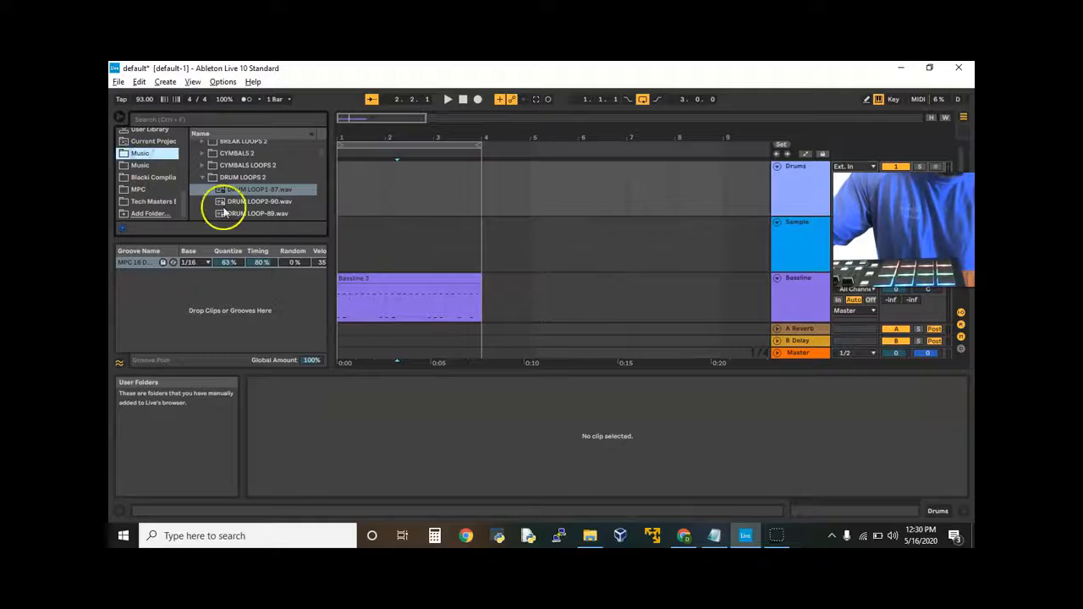
{"action": "left_click_drag", "start_coordinate": [280, 189], "coordinate": [345, 186]}
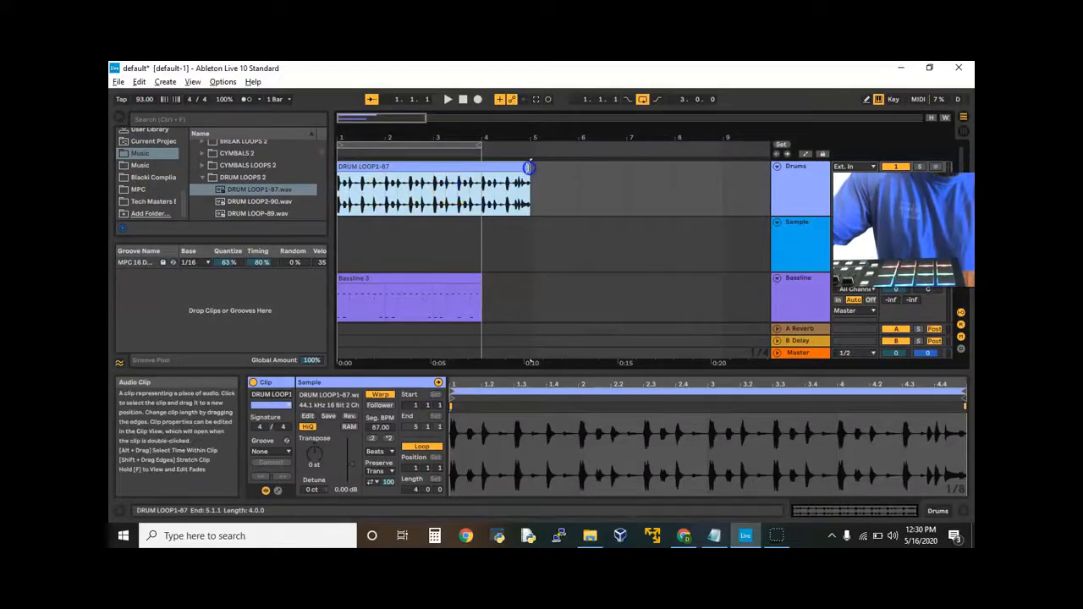
{"action": "left_click_drag", "start_coordinate": [529, 168], "coordinate": [480, 167]}
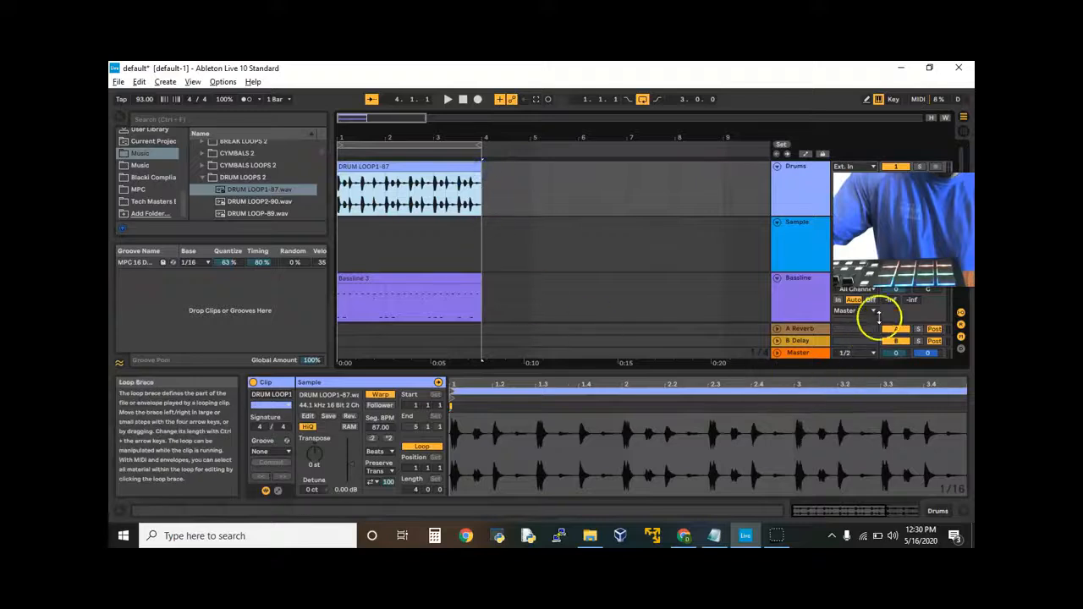
Step: Mute the Bassline track and play back the drum loop alone
{"action": "left_click_drag", "start_coordinate": [892, 229], "coordinate": [664, 292]}
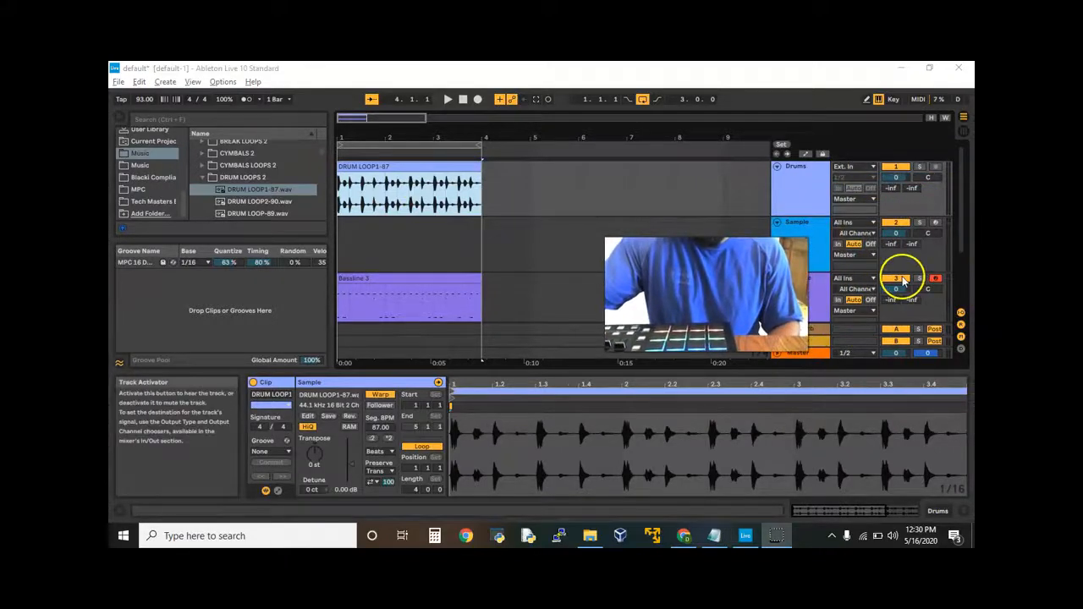
{"action": "left_click", "coordinate": [898, 279]}
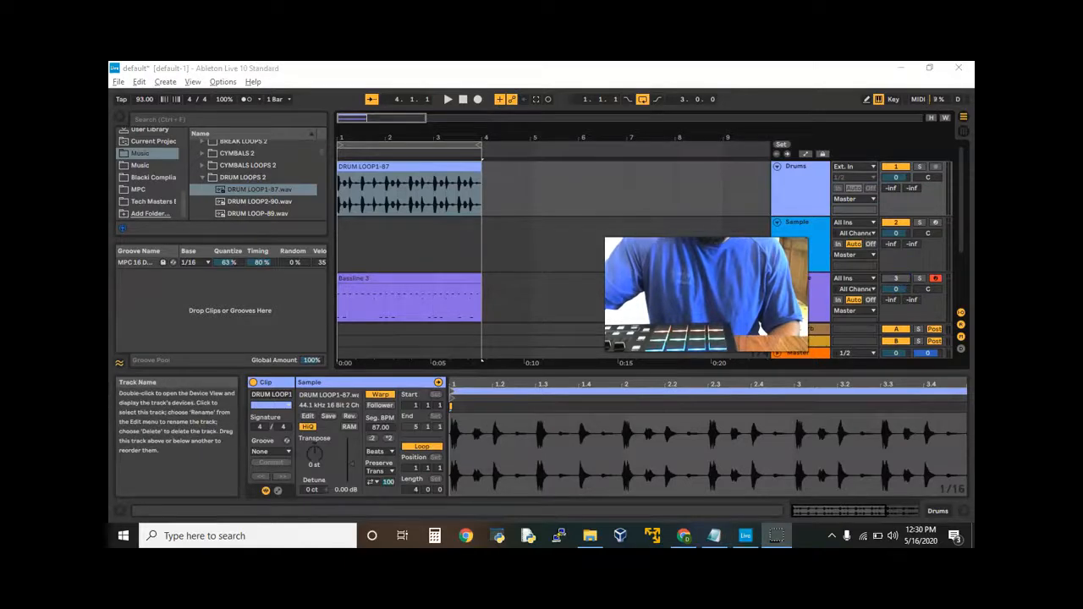
{"action": "left_click_drag", "start_coordinate": [706, 295], "coordinate": [664, 311]}
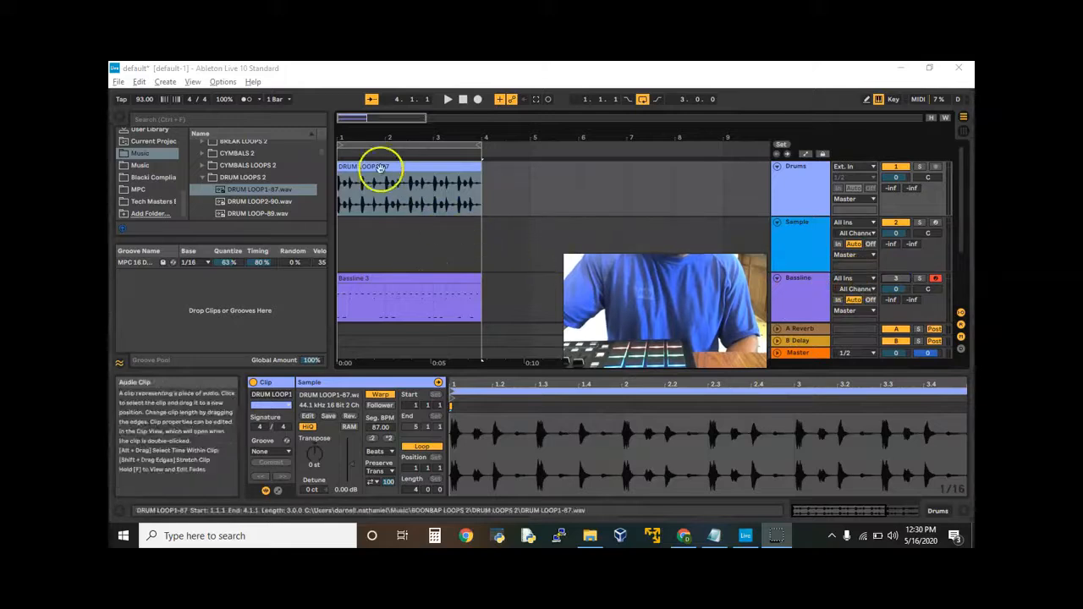
{"action": "left_click", "coordinate": [380, 166]}
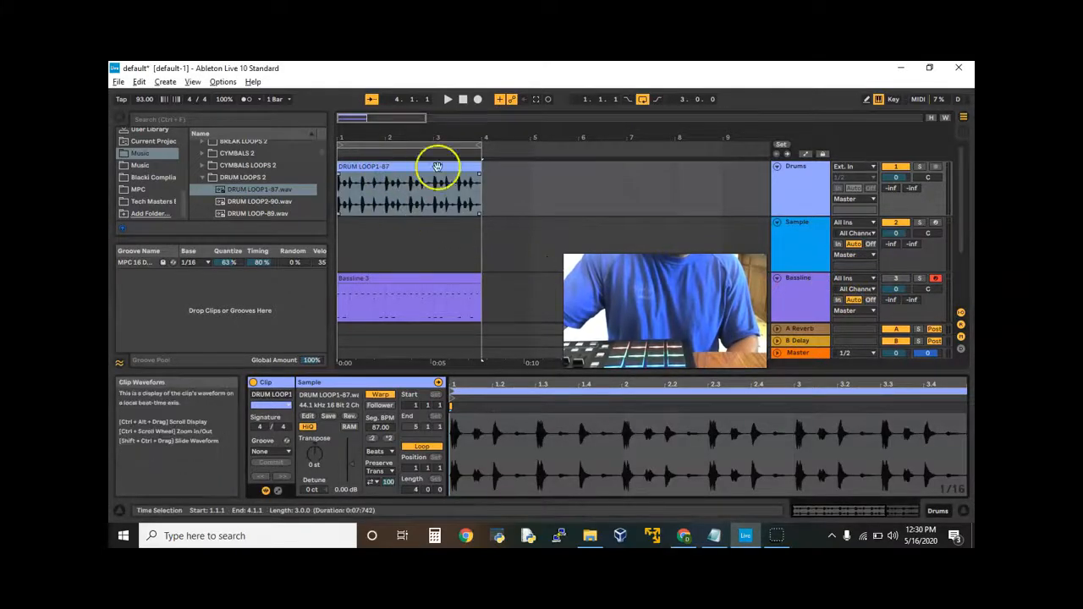
{"action": "left_click", "coordinate": [447, 100]}
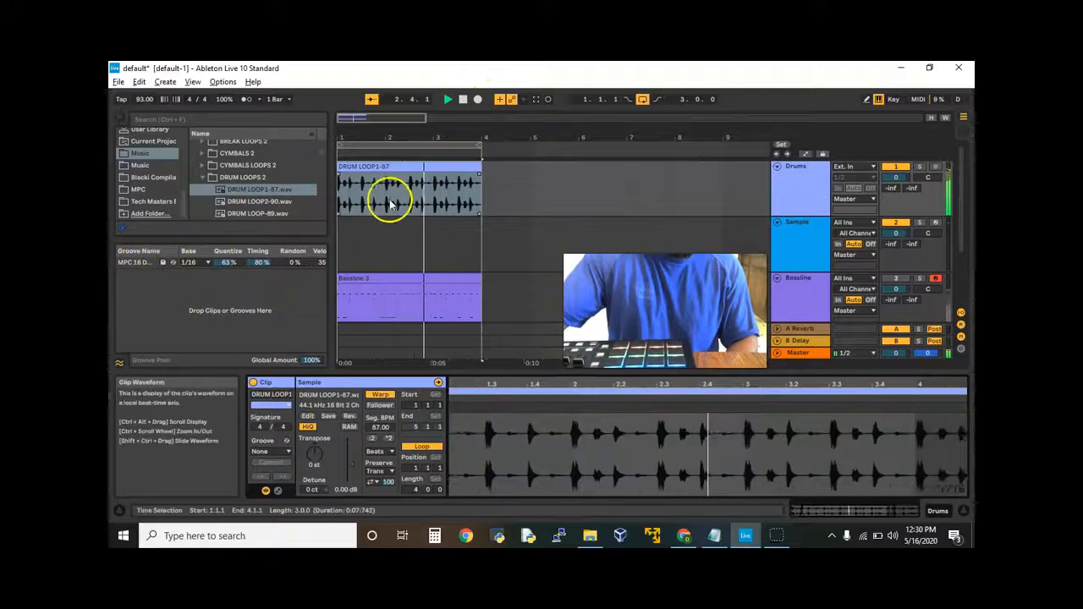
Step: Assign the MPC 16 Double Down-50 groove to the DRUM LOOP1-87 clip and set the groove's Quantize to 34%
{"action": "left_click", "coordinate": [412, 164]}
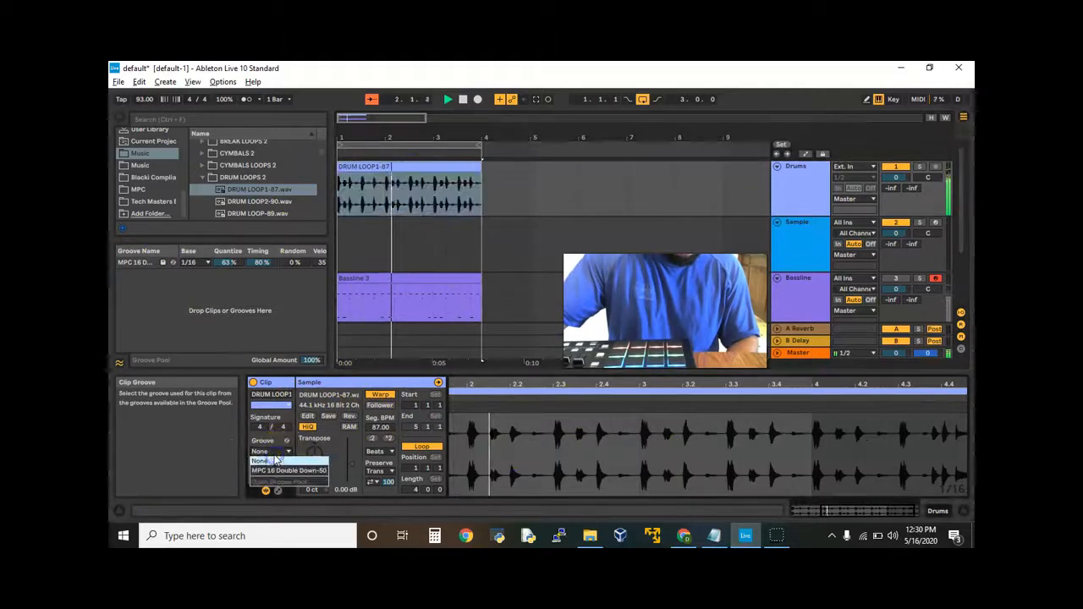
{"action": "left_click", "coordinate": [275, 459]}
{"action": "left_click", "coordinate": [271, 472]}
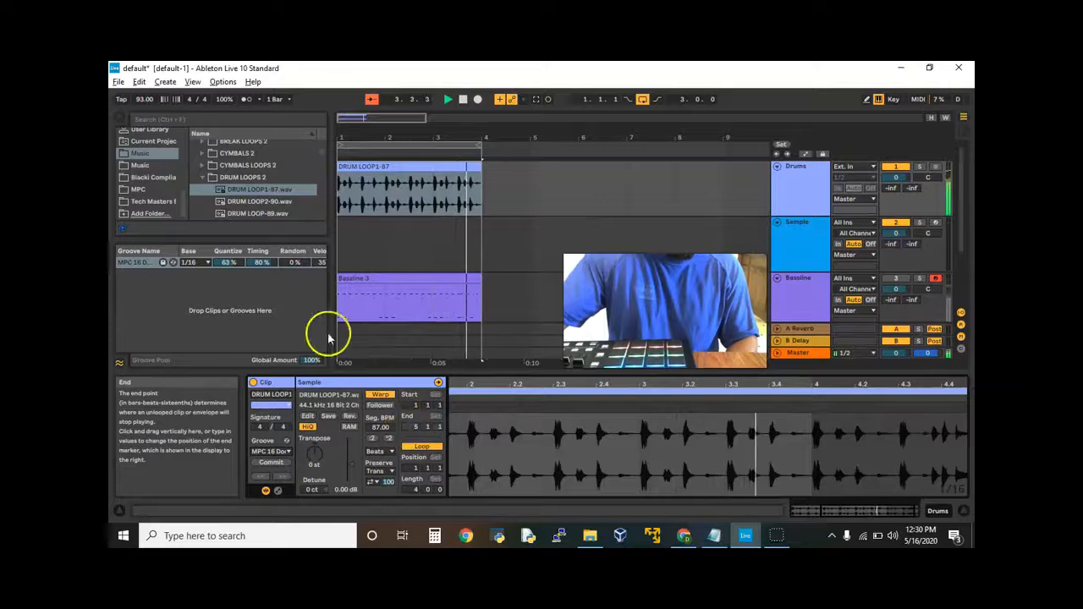
{"action": "left_click_drag", "start_coordinate": [229, 261], "coordinate": [230, 267]}
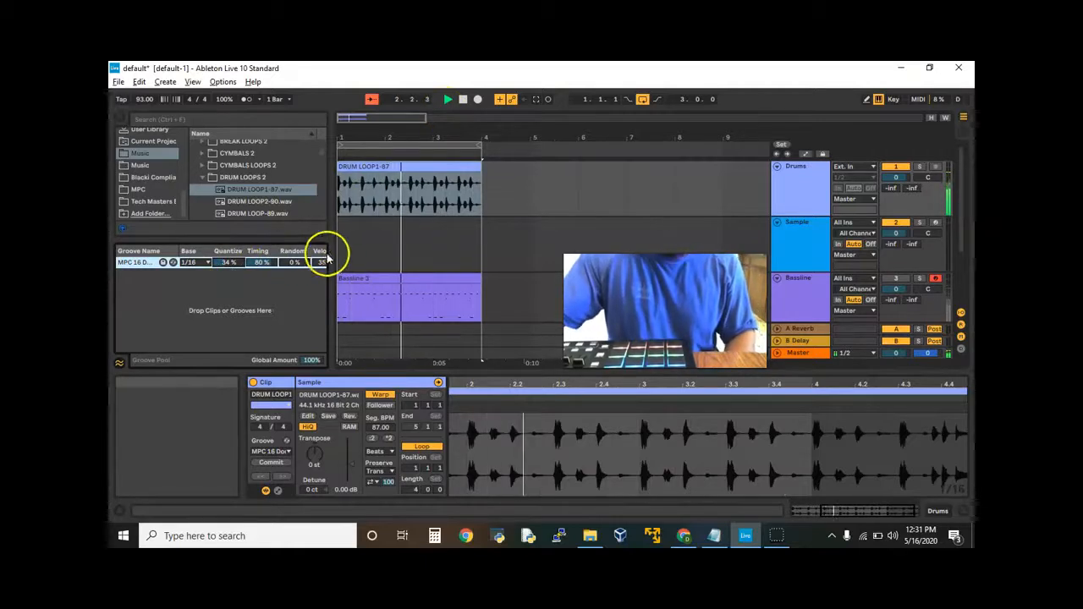
Step: Load the EQ Three preset Boost HiHats onto both the Drums and the Bassline tracks
{"action": "left_click", "coordinate": [172, 168]}
{"action": "scroll", "coordinate": [238, 193], "scroll_direction": "up", "scroll_amount": 1}
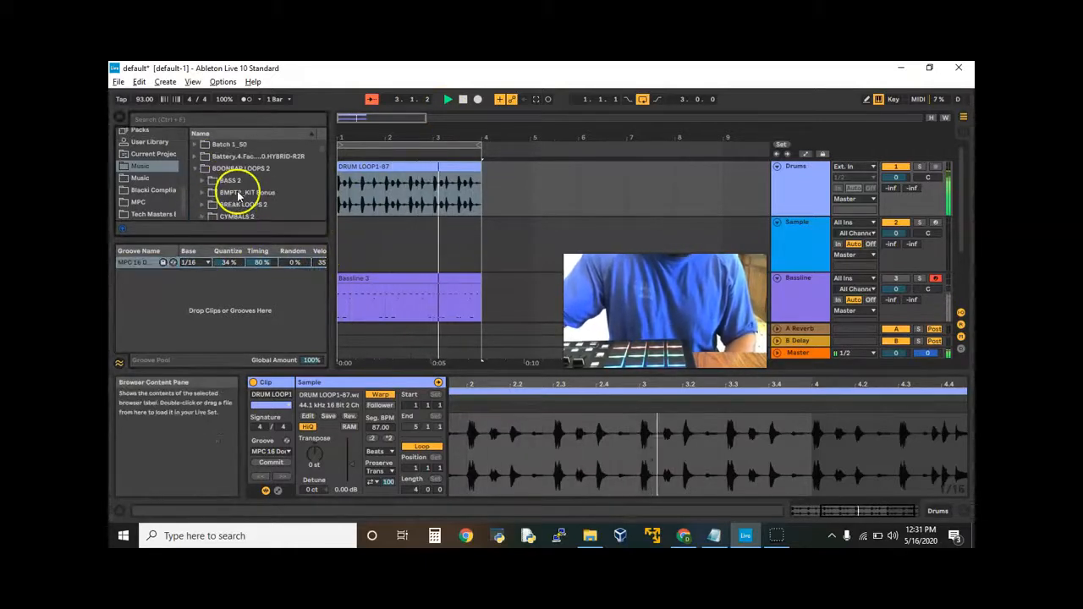
{"action": "scroll", "coordinate": [149, 169], "scroll_direction": "up", "scroll_amount": 3}
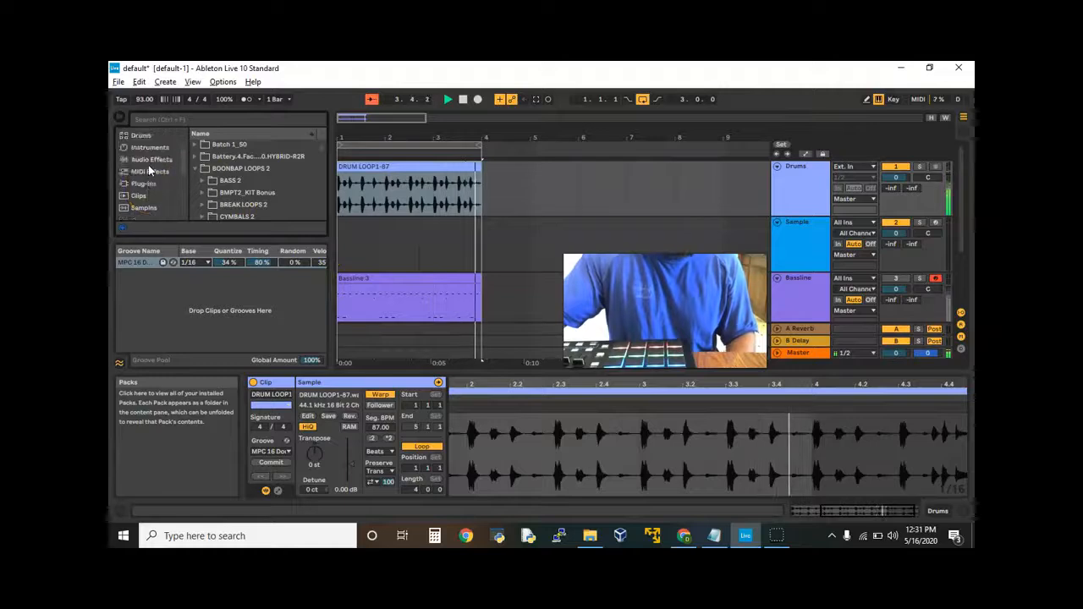
{"action": "scroll", "coordinate": [149, 170], "scroll_direction": "up", "scroll_amount": 1}
{"action": "left_click", "coordinate": [149, 172]}
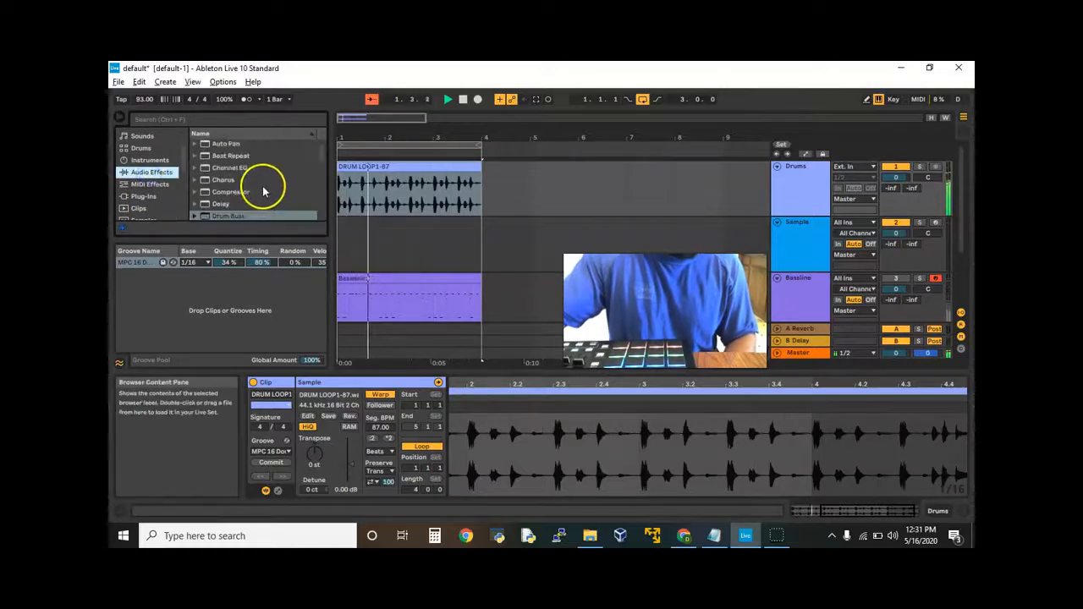
{"action": "scroll", "coordinate": [258, 192], "scroll_direction": "down", "scroll_amount": 4}
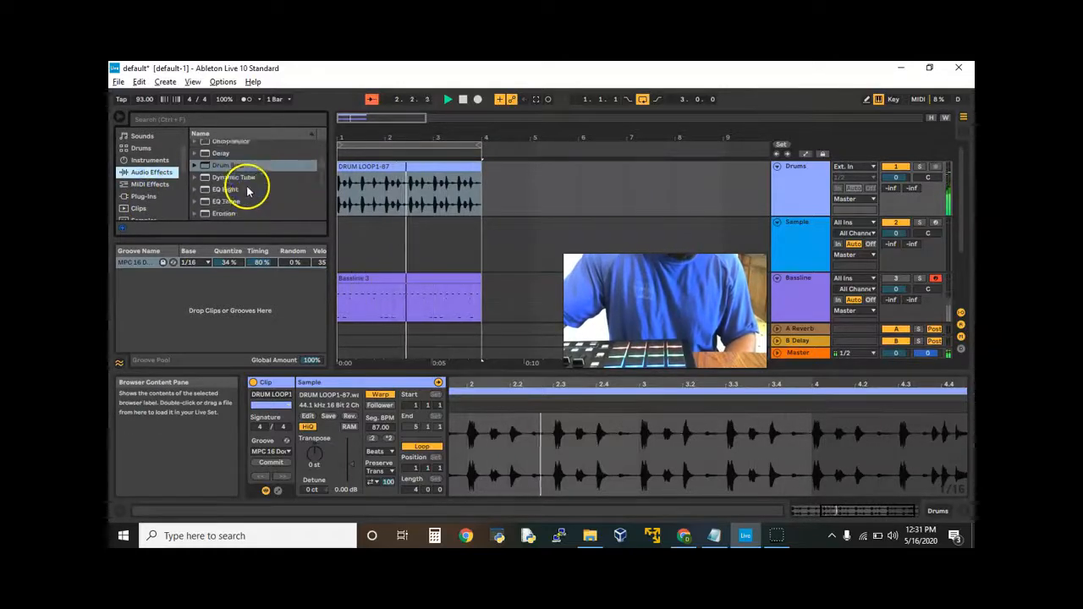
{"action": "scroll", "coordinate": [245, 187], "scroll_direction": "down", "scroll_amount": 1}
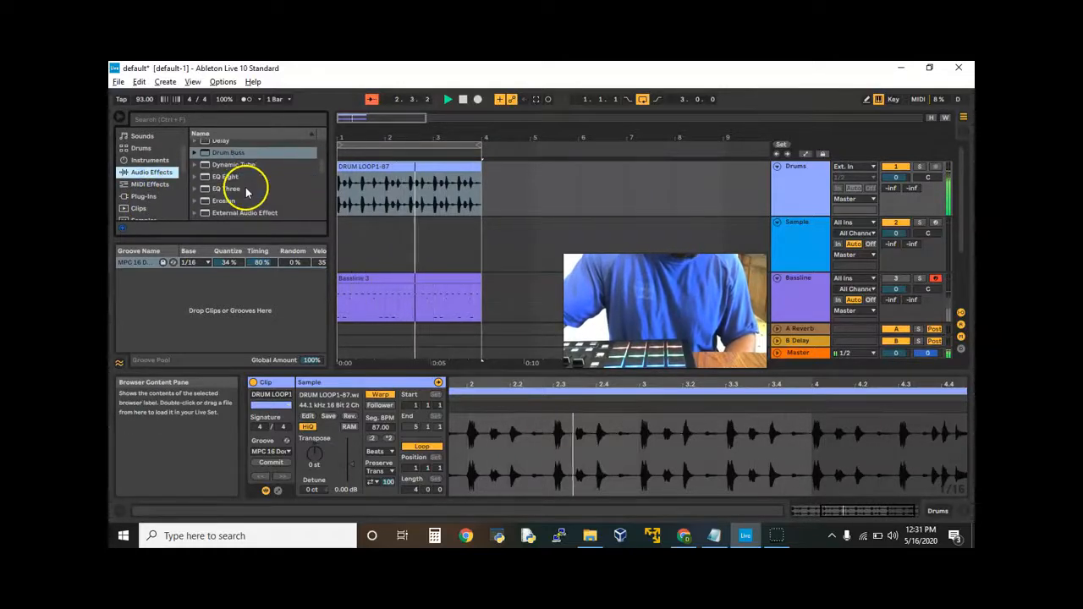
{"action": "left_click", "coordinate": [195, 189]}
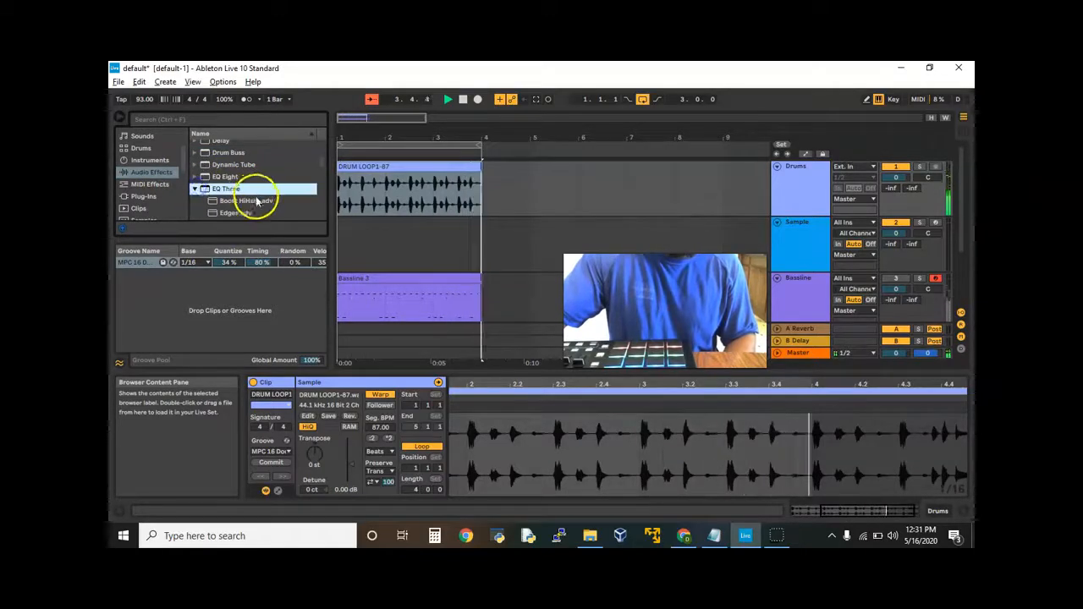
{"action": "scroll", "coordinate": [256, 200], "scroll_direction": "down", "scroll_amount": 1}
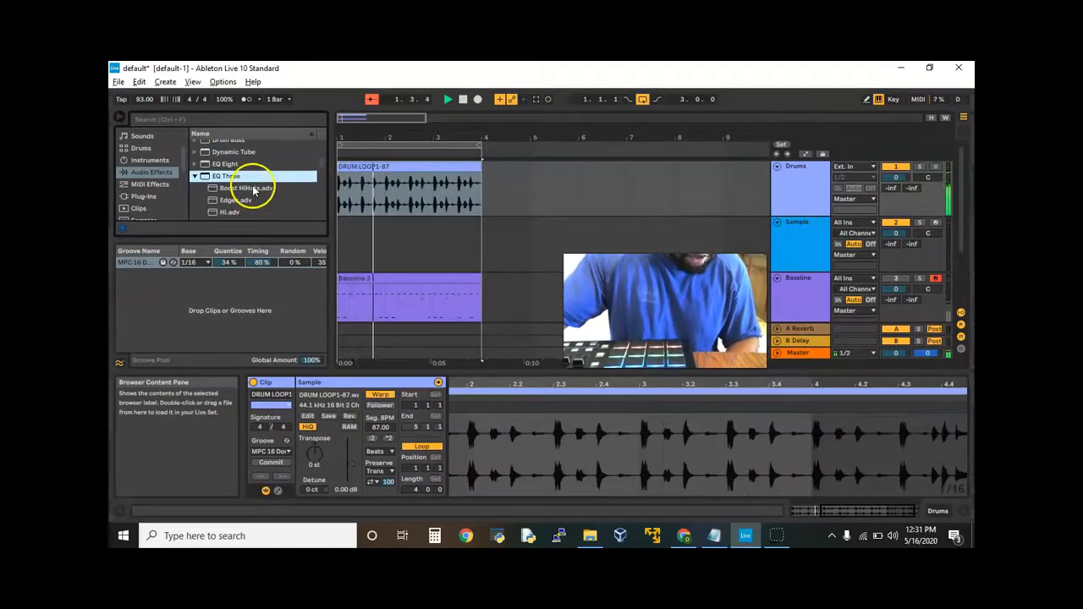
{"action": "left_click_drag", "start_coordinate": [252, 190], "coordinate": [414, 214]}
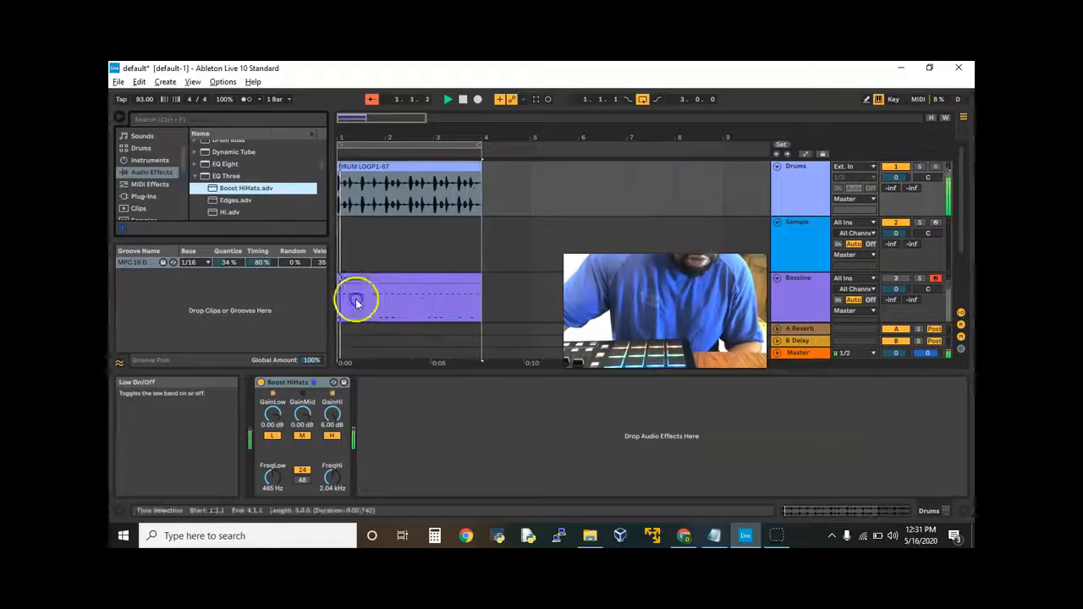
{"action": "left_click_drag", "start_coordinate": [275, 203], "coordinate": [431, 312]}
Step: Mute the Drums track and reactivate the Bassline track to hear the bassline alone
{"action": "scroll", "coordinate": [837, 189], "scroll_direction": "up", "scroll_amount": 2}
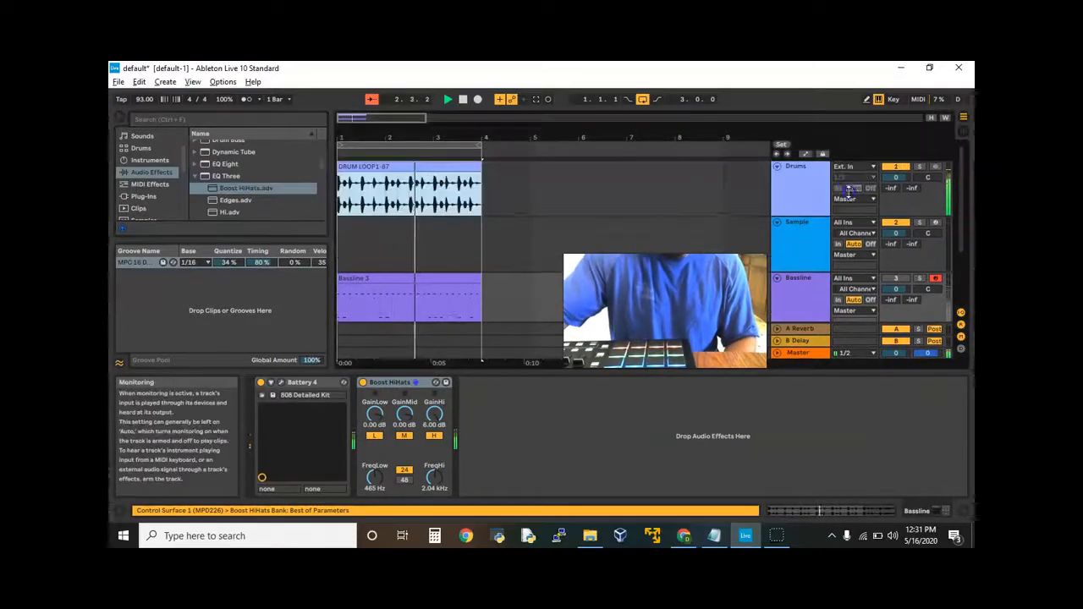
{"action": "left_click", "coordinate": [899, 167]}
{"action": "scroll", "coordinate": [896, 200], "scroll_direction": "down", "scroll_amount": 2}
{"action": "left_click", "coordinate": [895, 252]}
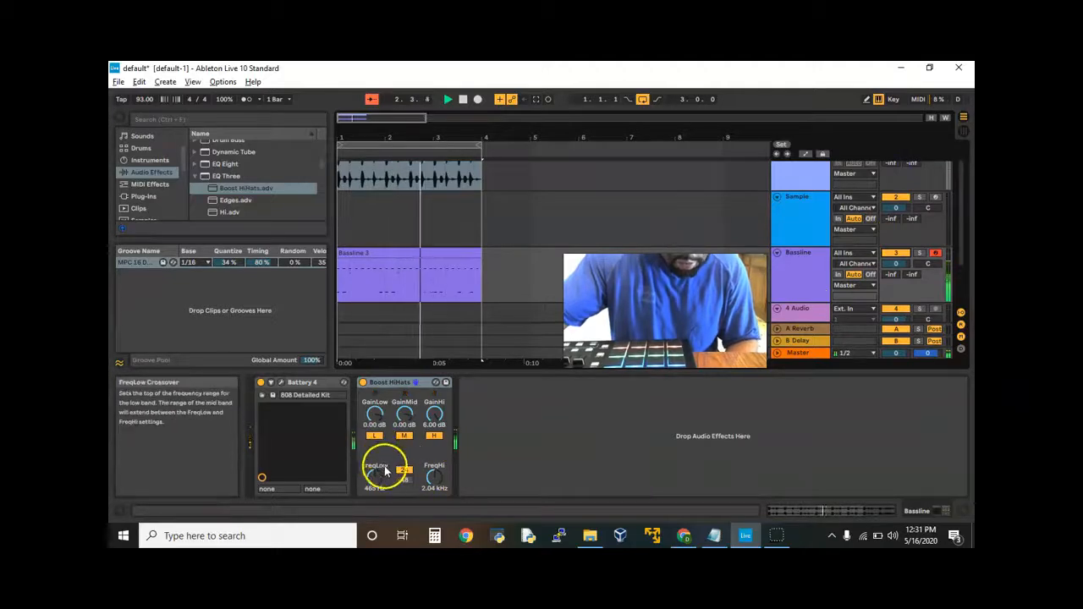
Step: Set the Bassline's Boost HiHats gains to -0.35 dB low, 2.51 dB mid and 2.19 dB high, and reactivate the Drums track
{"action": "left_click_drag", "start_coordinate": [381, 421], "coordinate": [406, 427]}
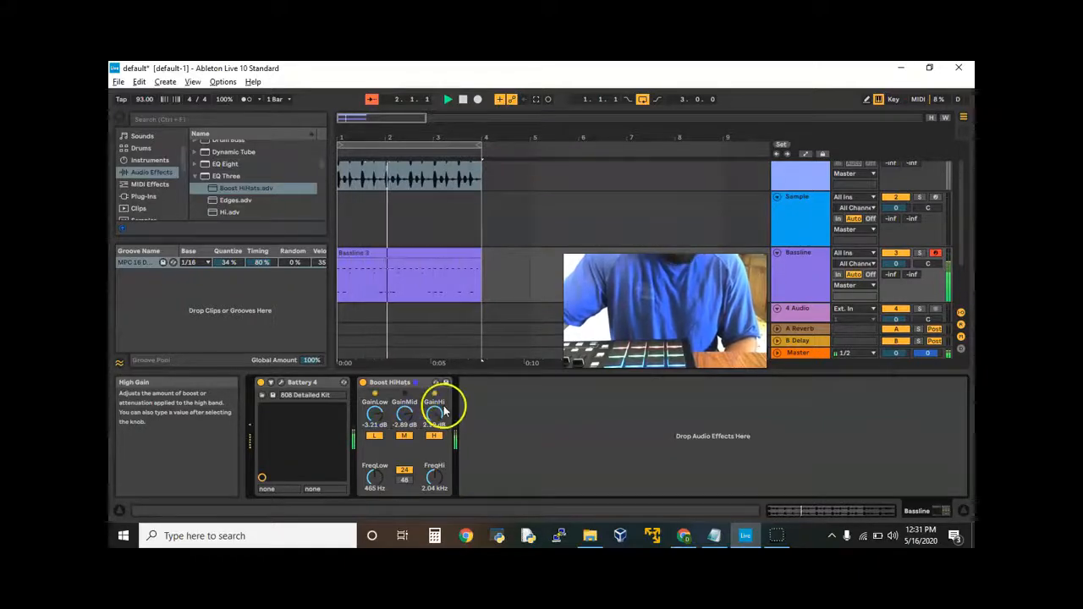
{"action": "left_click_drag", "start_coordinate": [404, 415], "coordinate": [371, 403]}
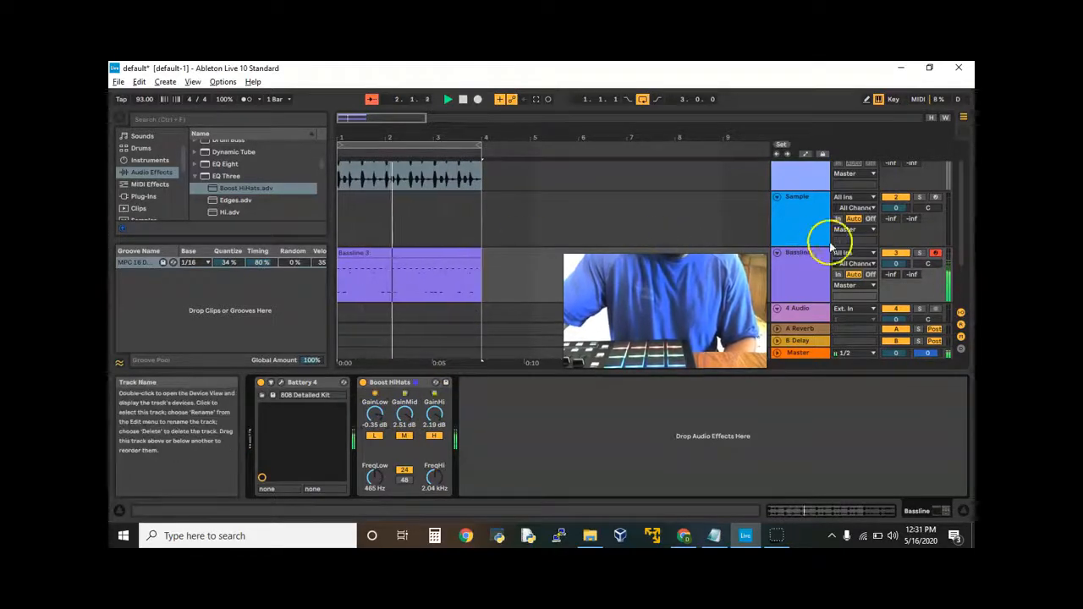
{"action": "scroll", "coordinate": [918, 216], "scroll_direction": "up", "scroll_amount": 1}
{"action": "scroll", "coordinate": [899, 169], "scroll_direction": "up", "scroll_amount": 1}
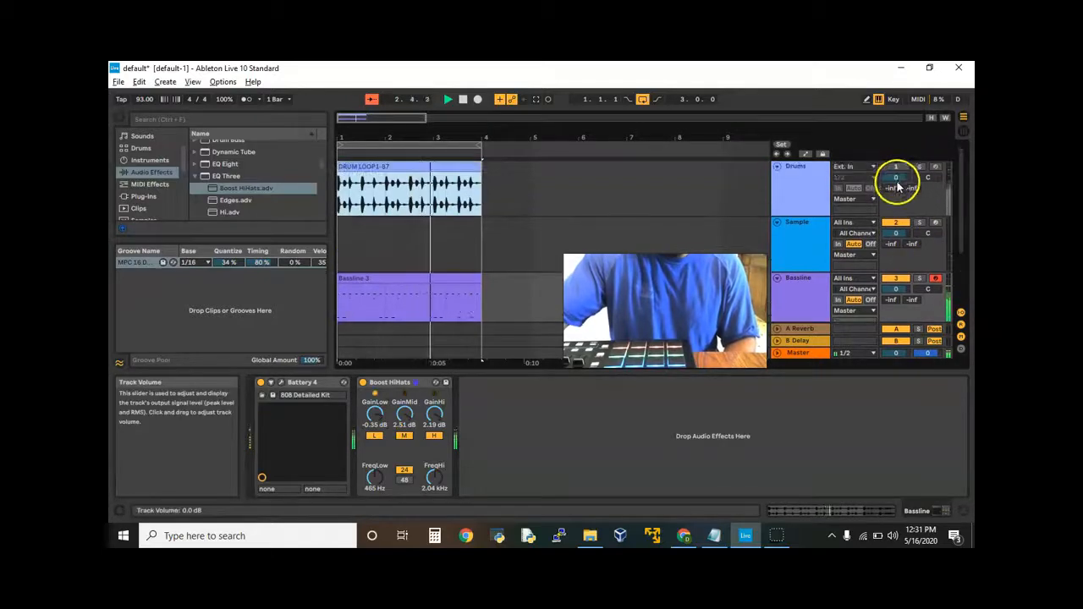
{"action": "left_click", "coordinate": [897, 168]}
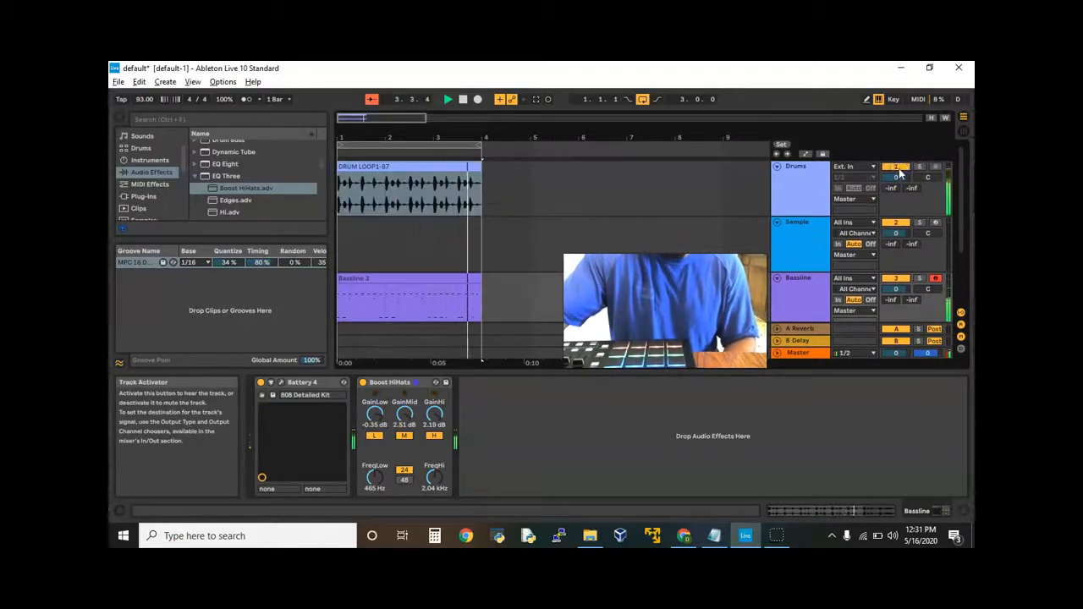